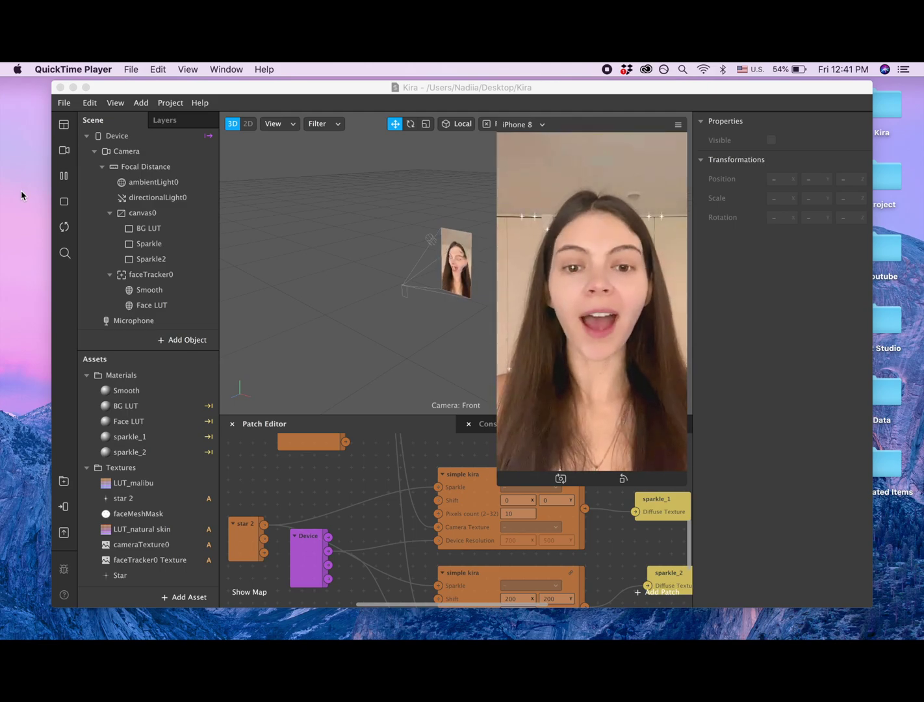
Step: Switch to Chrome and view the Filter Instagram Sparkle Glitter Kira Kira tutorial and the Maru Studio channel on YouTube
mouse_move(5, 221)
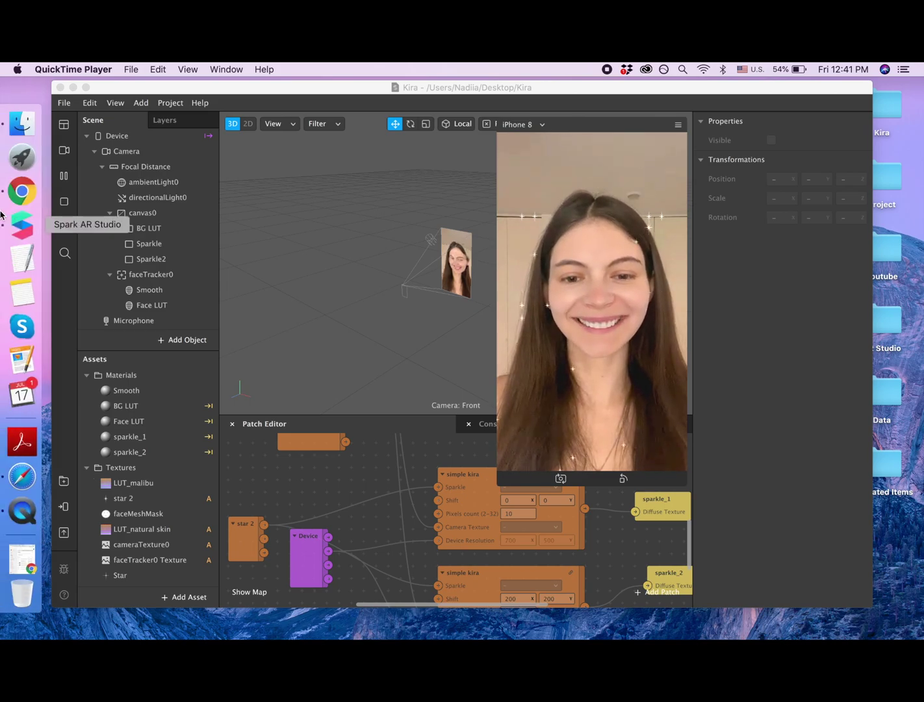
left_click(21, 191)
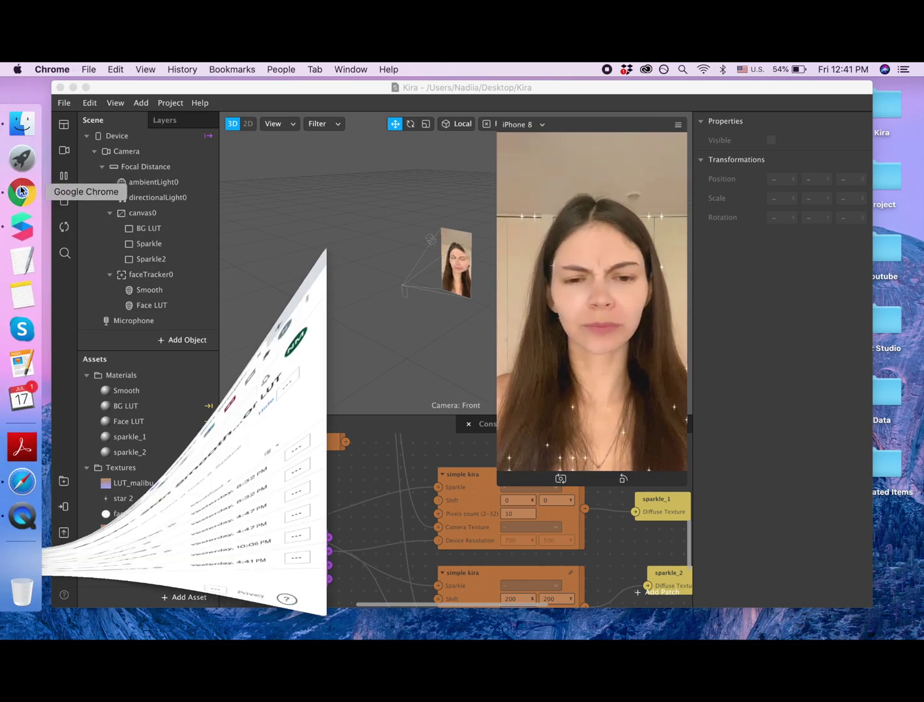
left_click(113, 97)
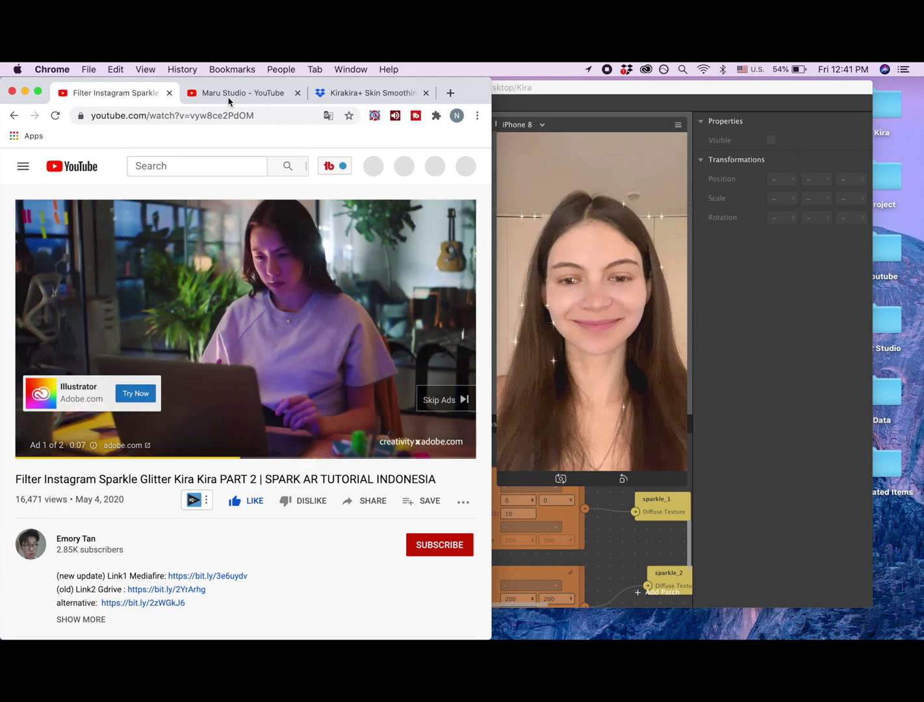
left_click(229, 98)
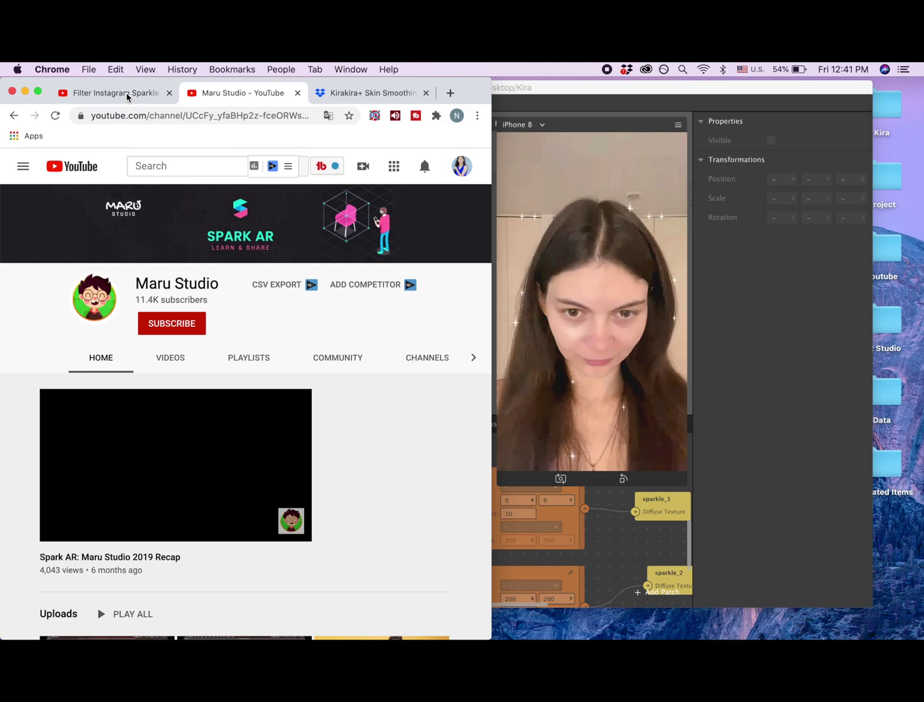
left_click(127, 97)
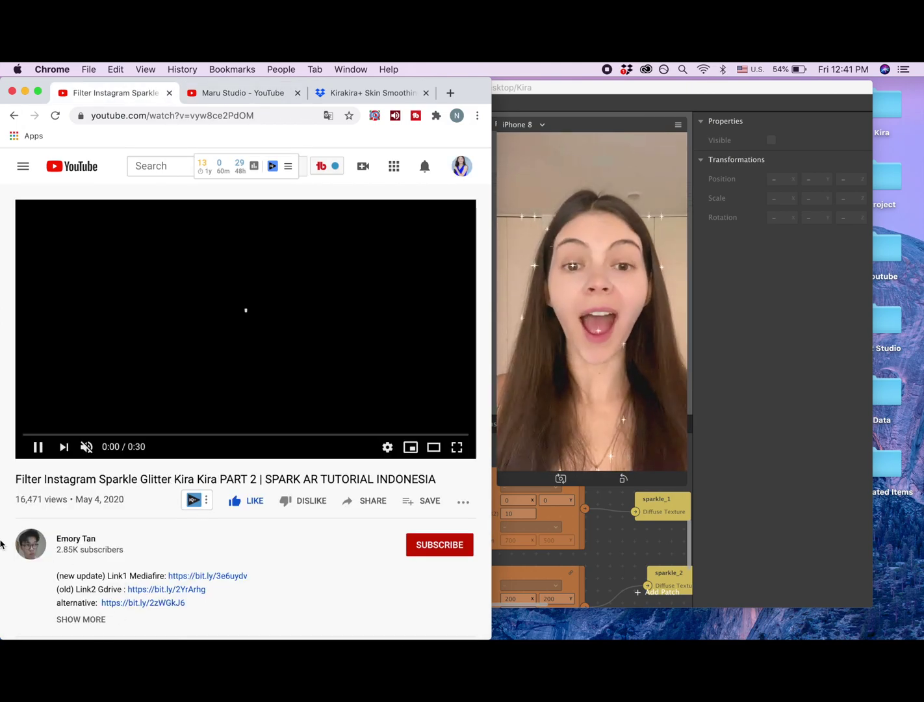
Step: Download all files from the Dropbox folder Kirakira+ Skin Smoothing + Color LUT
left_click(355, 97)
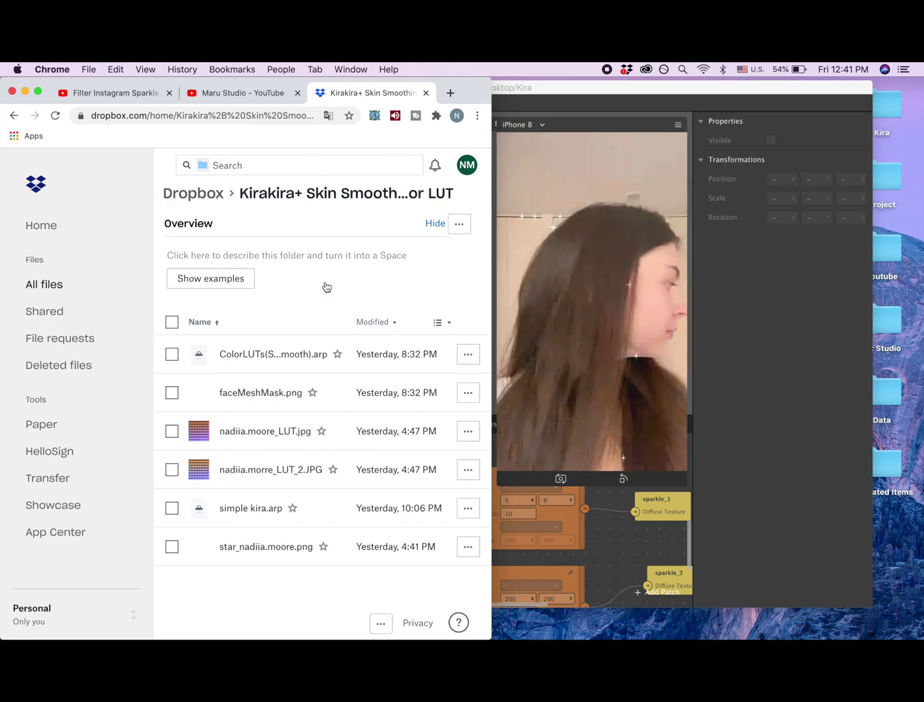
left_click(172, 321)
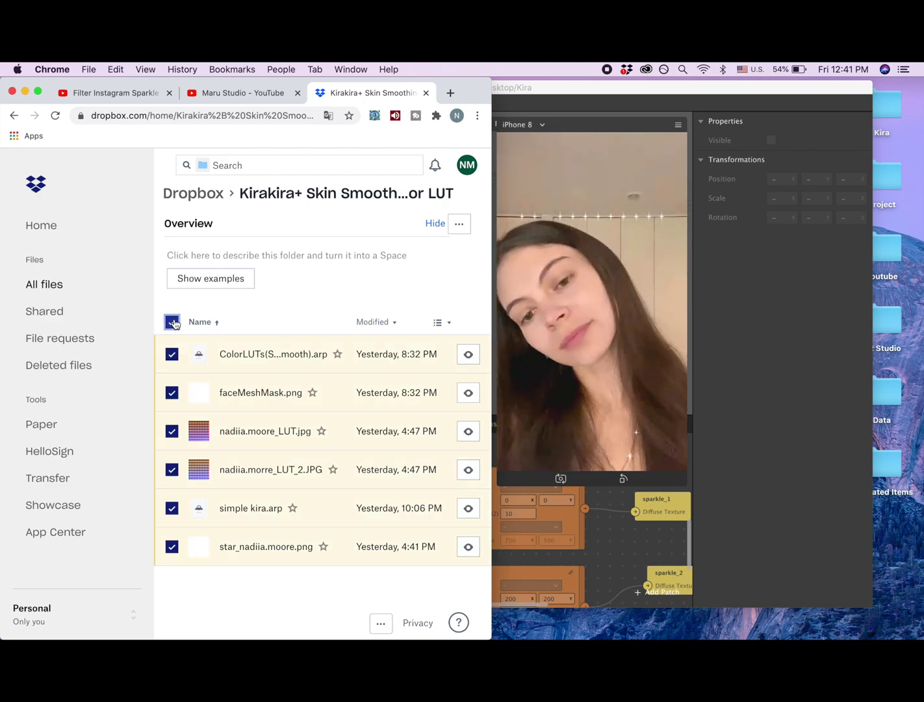
left_click(39, 91)
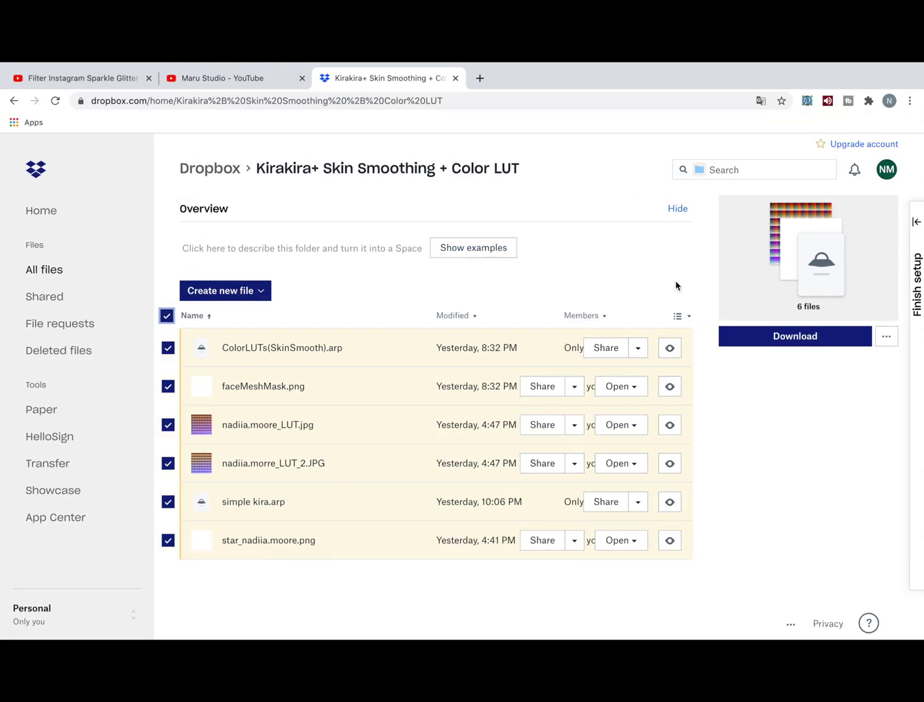
left_click(812, 336)
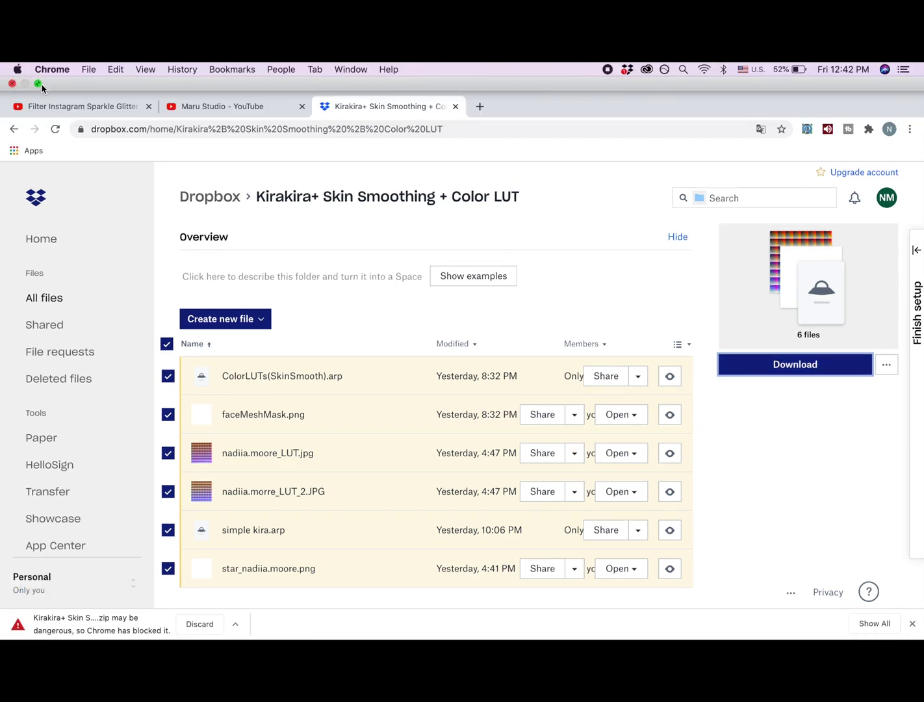
left_click(37, 84)
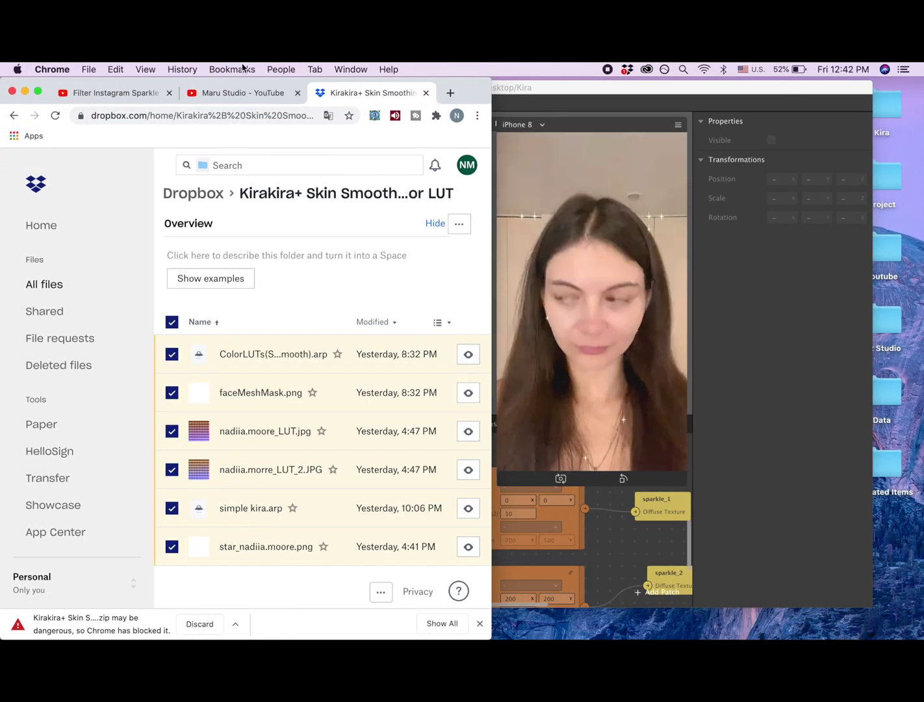
Step: Keep the blocked download Kirakira+ Skin Smoothing + Color LUT.zip in Chrome's download list
left_click_drag(488, 88, 586, 88)
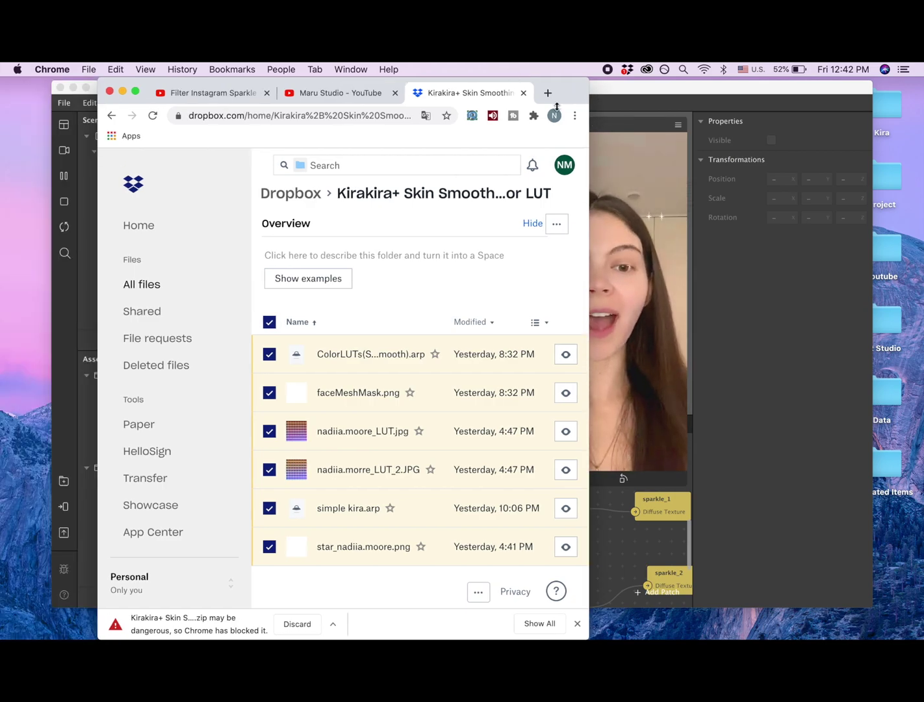
mouse_move(571, 87)
left_mouse_down()
mouse_move(565, 188)
mouse_move(580, 86)
left_mouse_up()
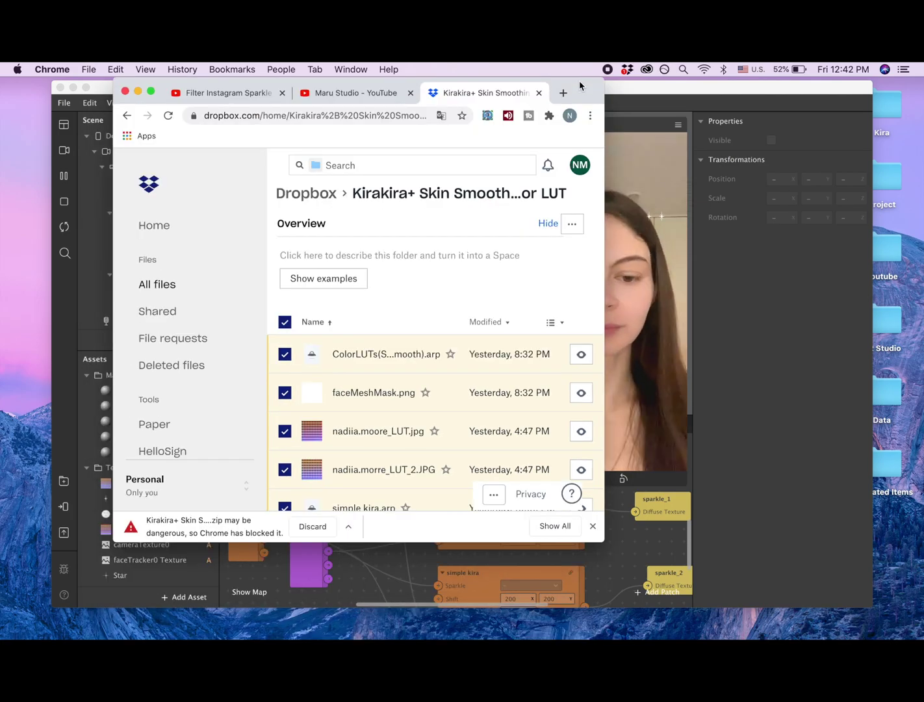
left_click(555, 525)
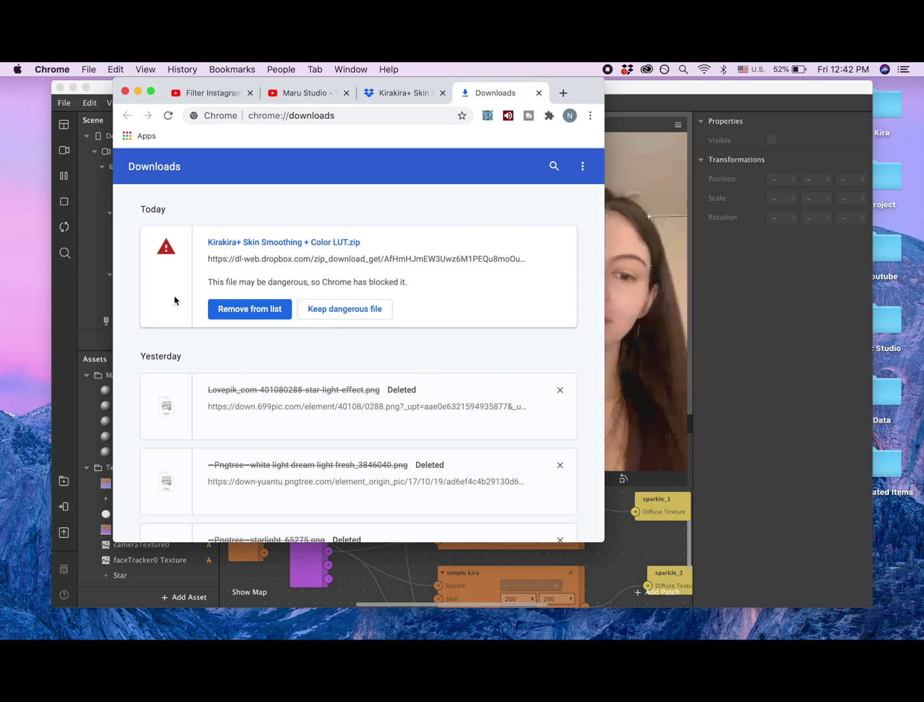
left_click(334, 314)
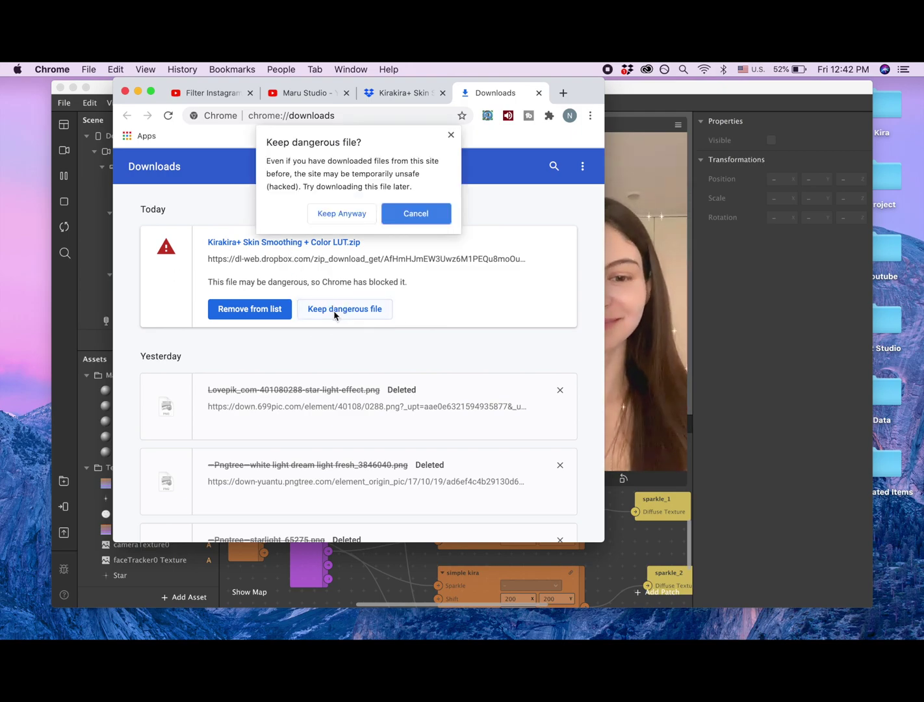
left_click(342, 215)
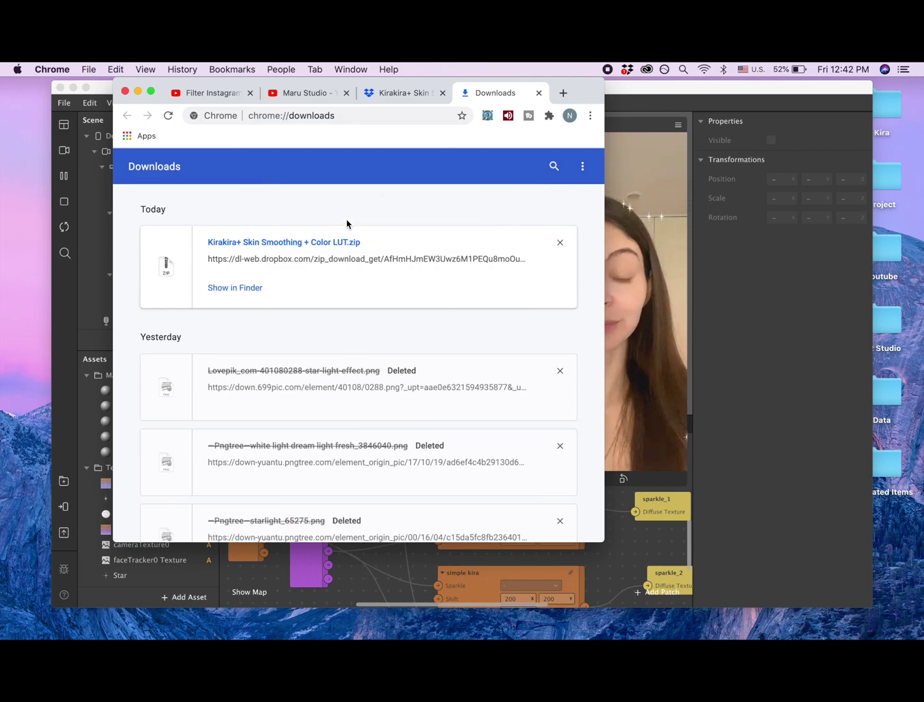
Step: Show the downloaded zip in Finder, extract it in the Downloads folder, and clear the other windows out of view
left_click(249, 289)
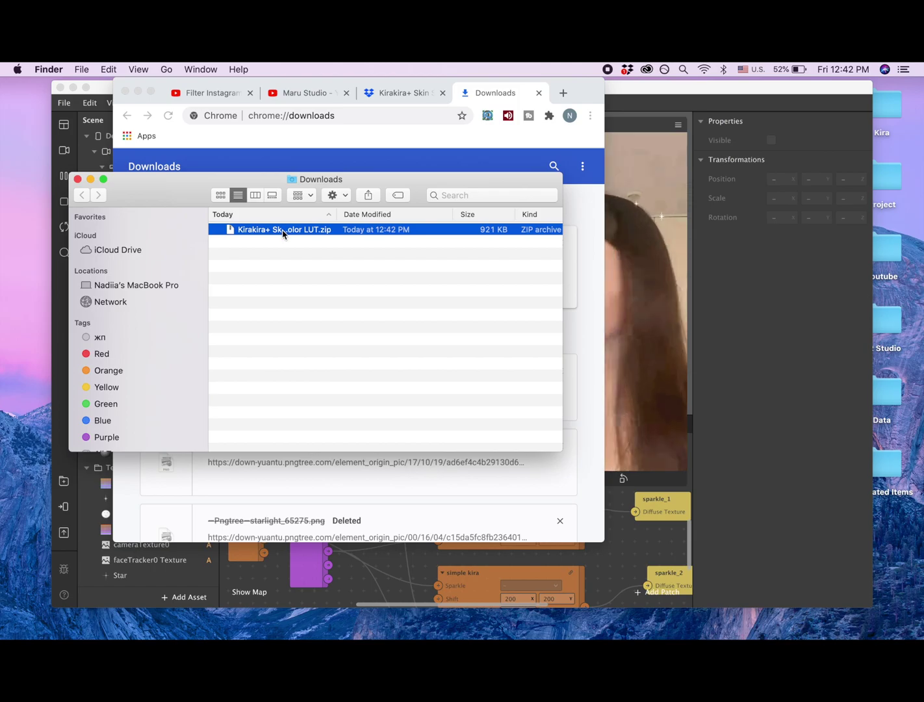
double_click(282, 229)
left_click(283, 231)
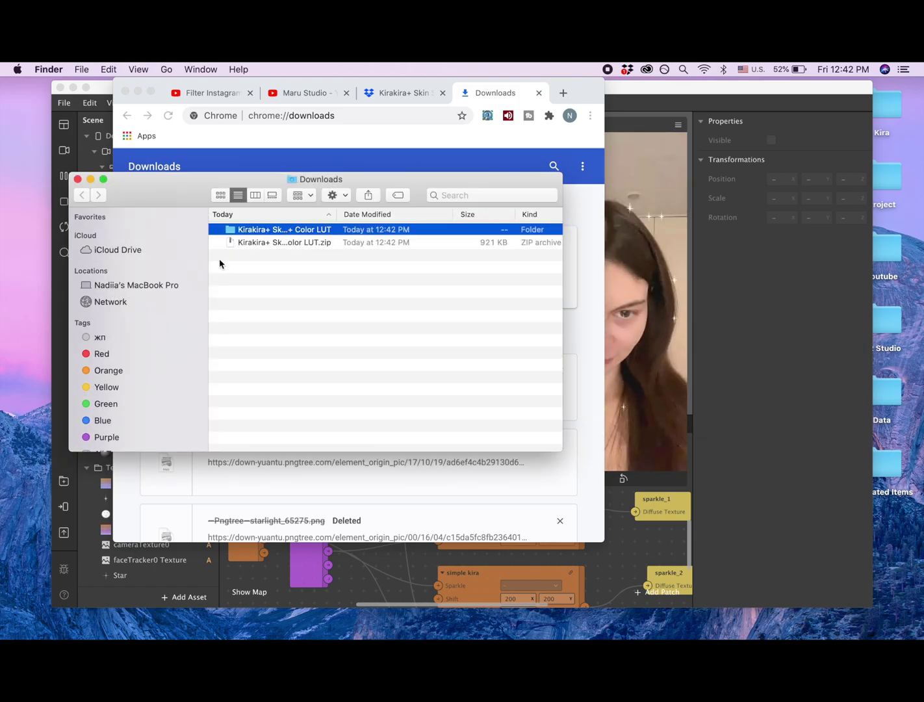
left_click(139, 92)
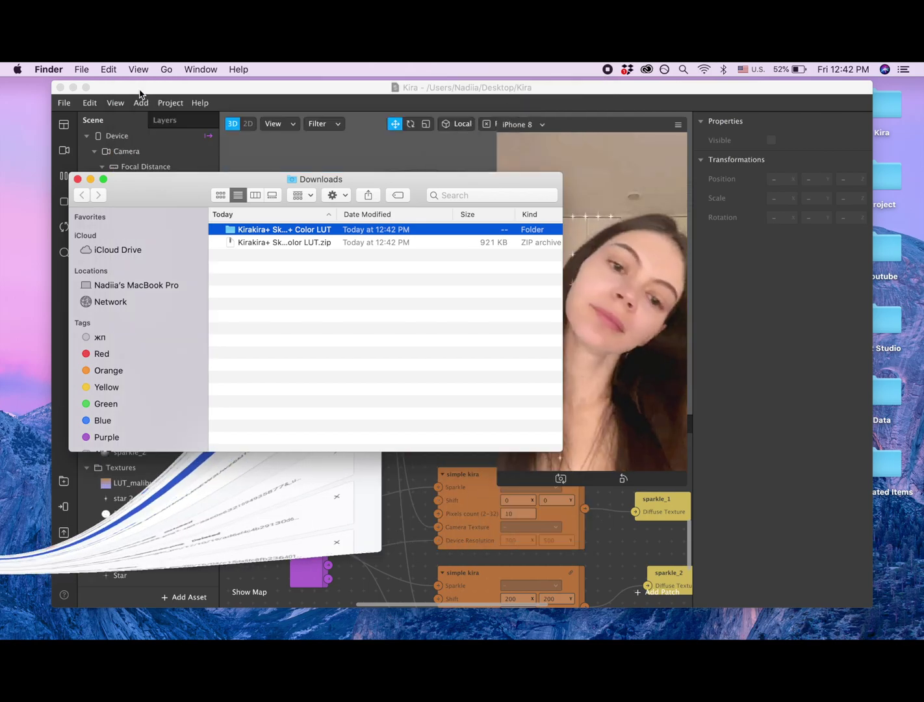
left_click(73, 88)
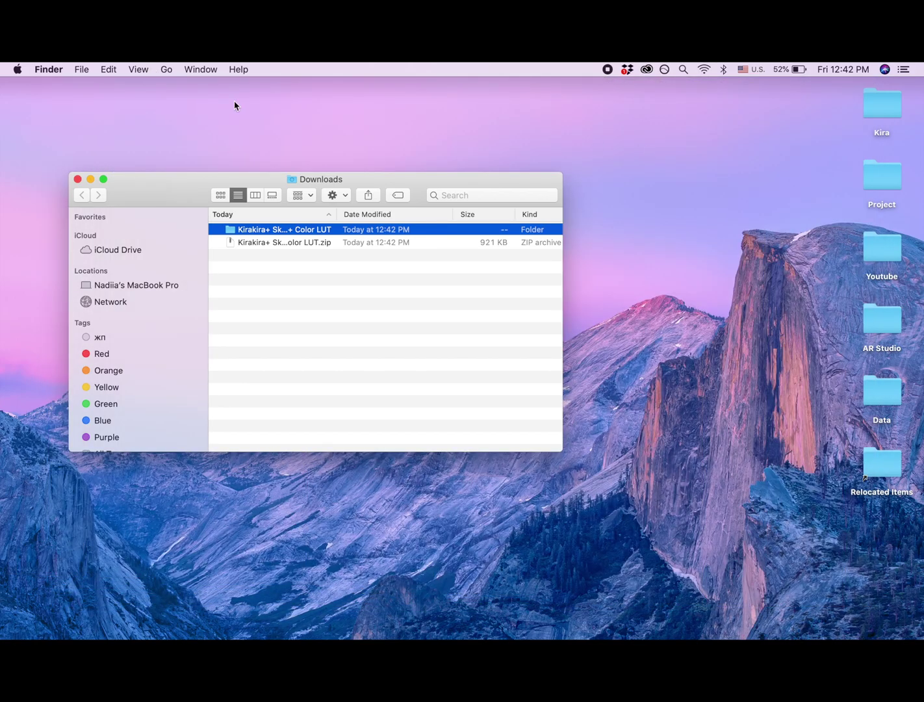
Step: Switch to Spark AR Studio, close the Kira project and create a new blank project
mouse_move(1, 213)
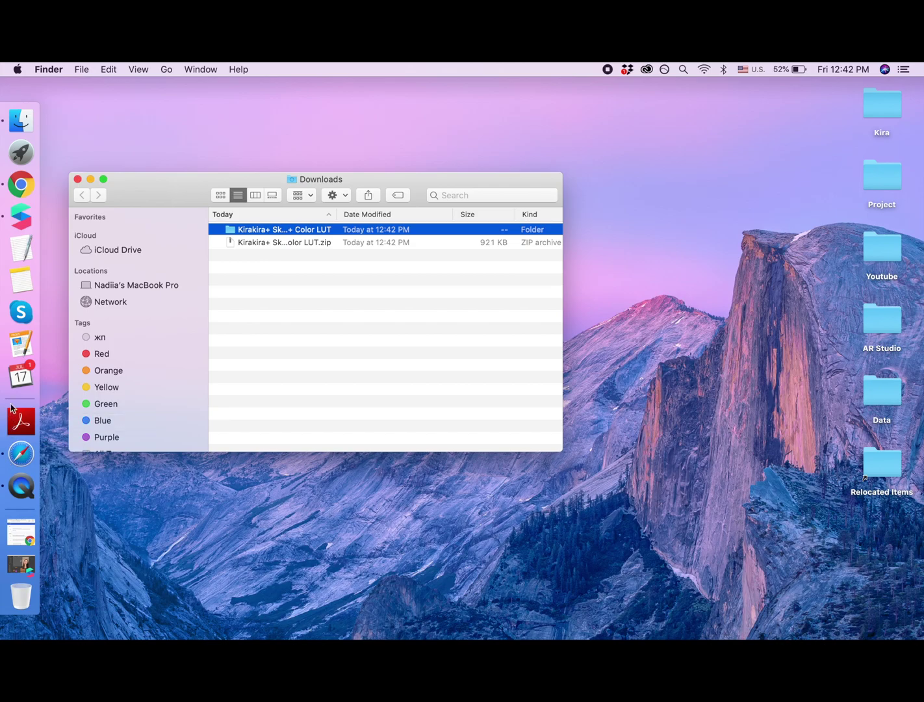
left_click(22, 566)
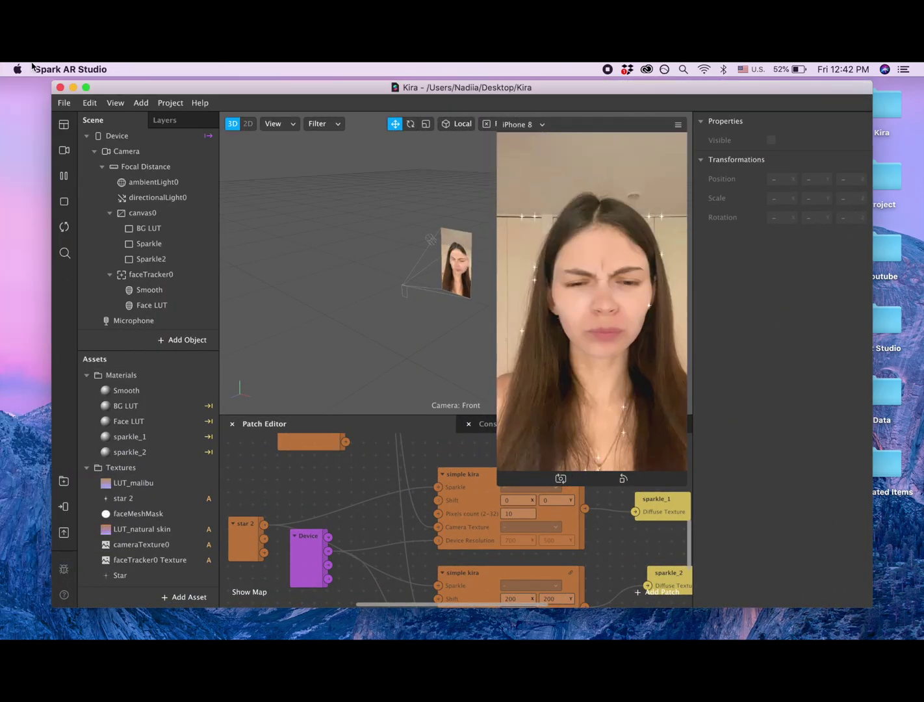
left_click(60, 87)
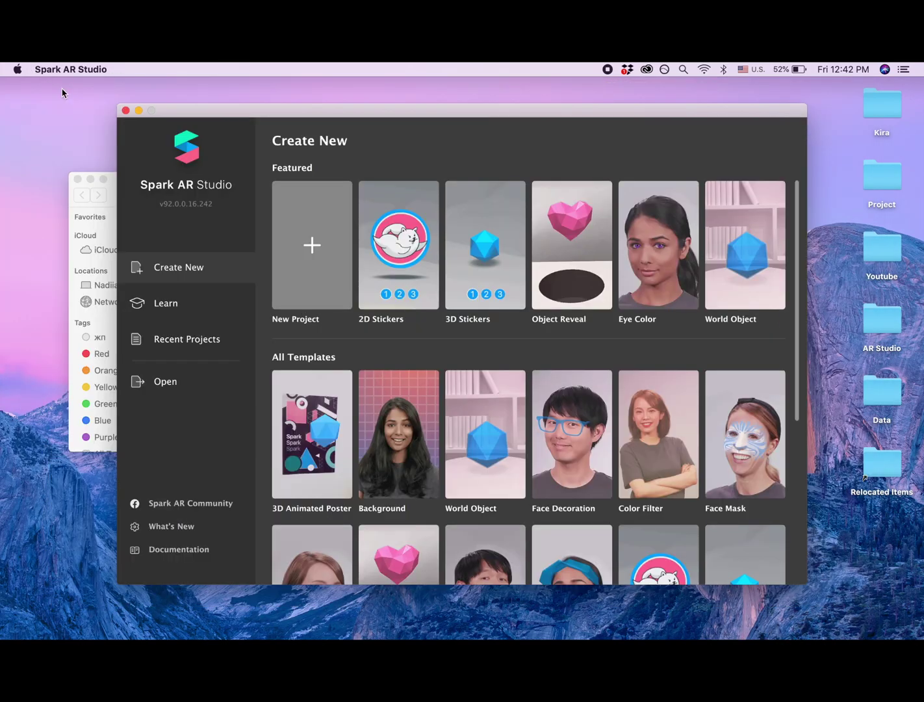
left_click(314, 245)
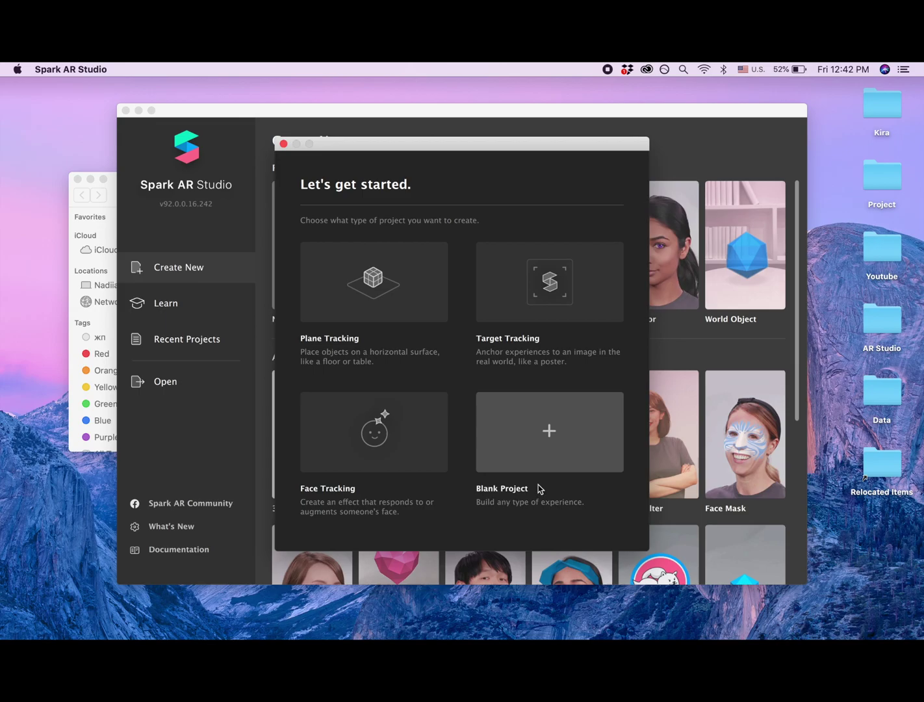
left_click(549, 431)
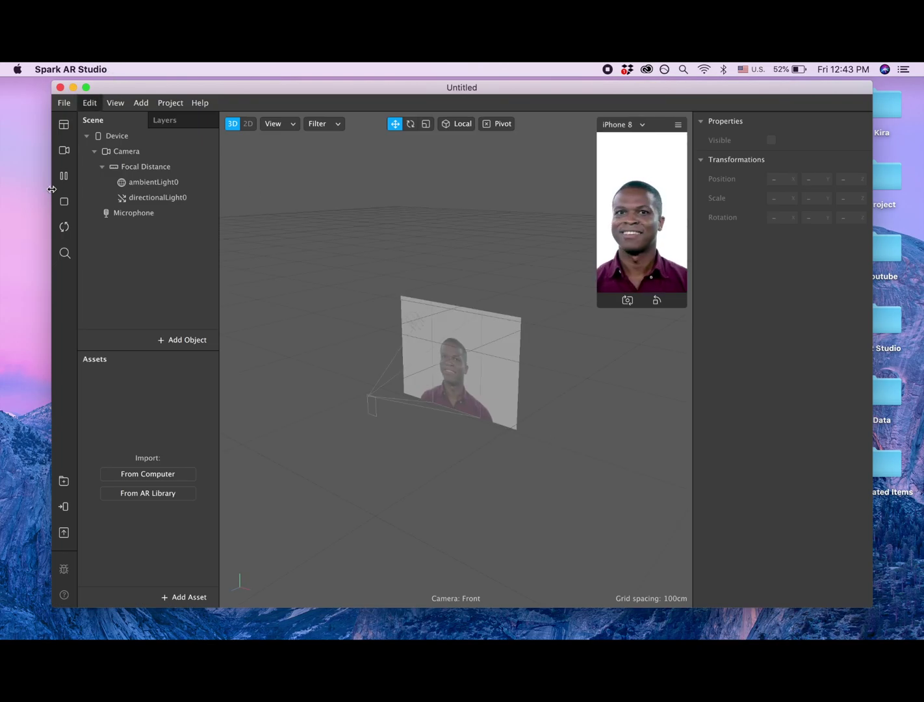
Step: Set the real-time simulation to the custom 0:15 clip of the long-haired woman
left_click(63, 150)
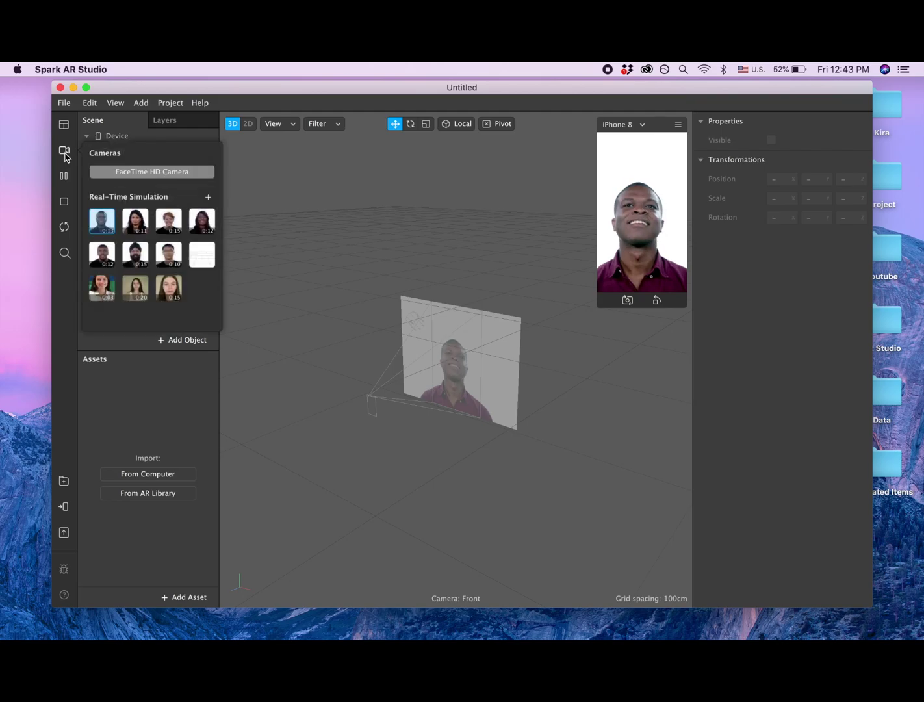
left_click(174, 284)
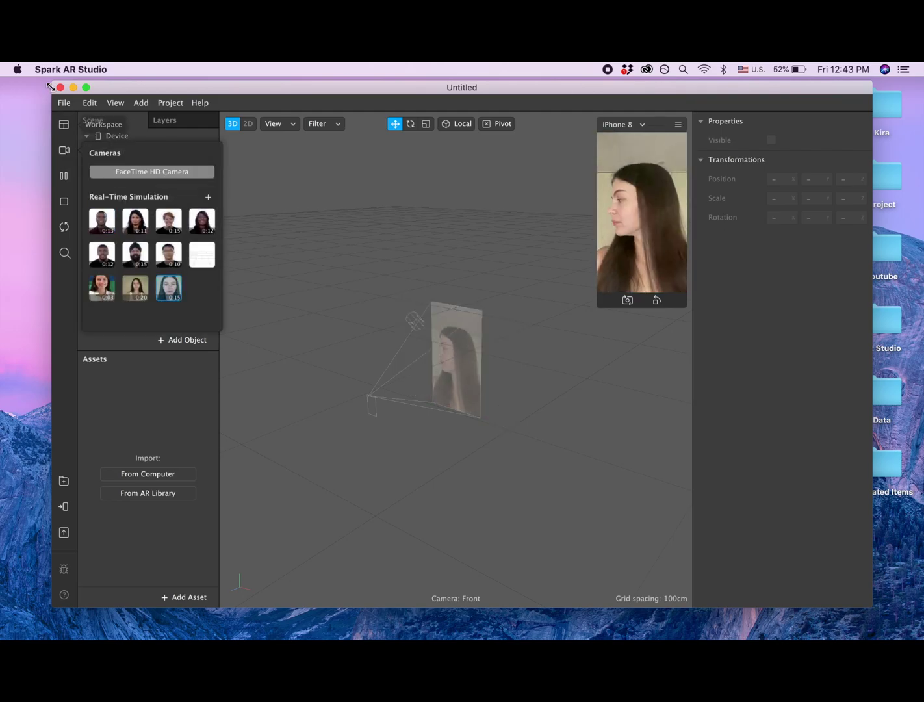
Step: Import all files from the extracted Kirakira+ Skin Smoothing + Color LUT folder into the blank Spark AR Studio project's assets
left_click(73, 88)
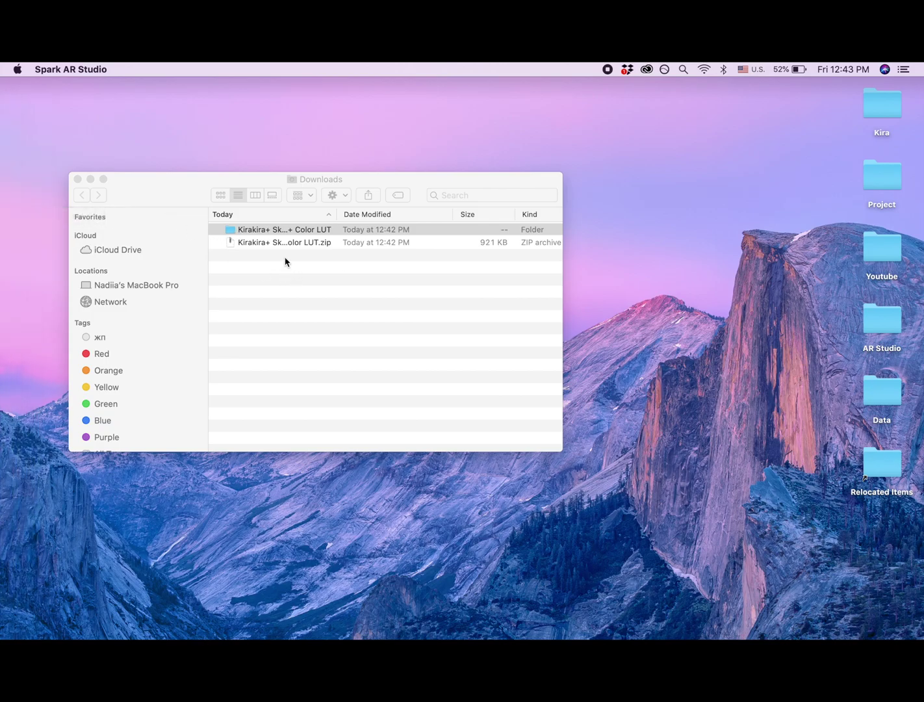
double_click(269, 230)
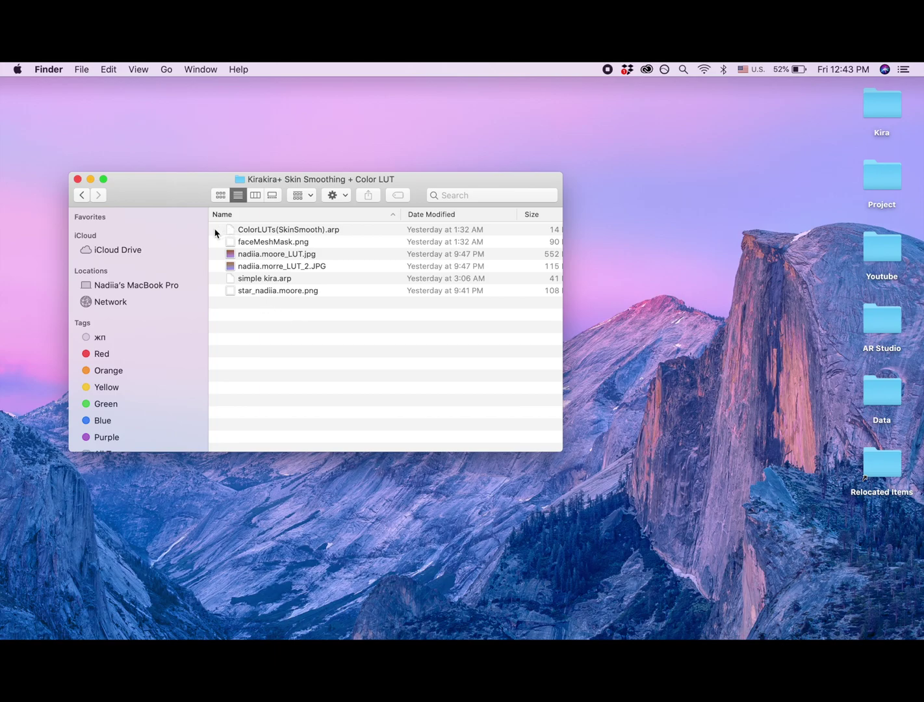
left_click(275, 293)
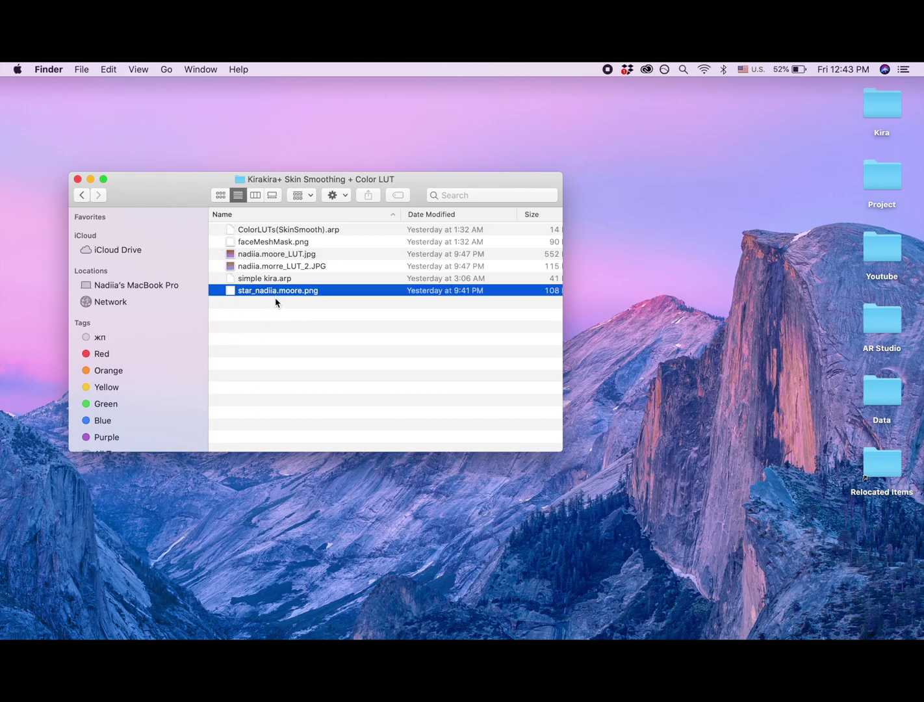
left_click(220, 229)
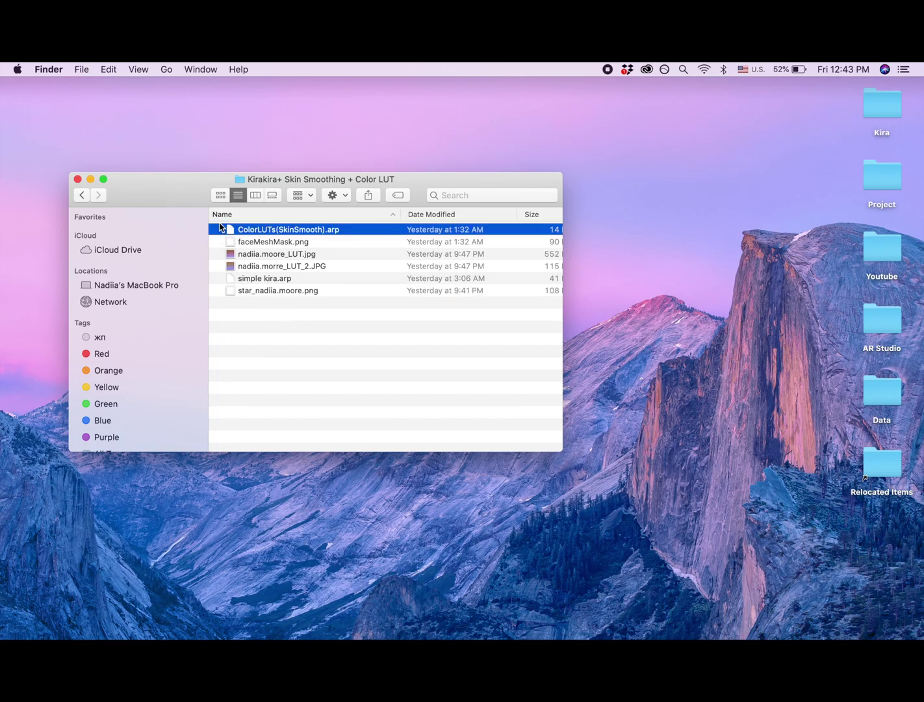
key("super+a")
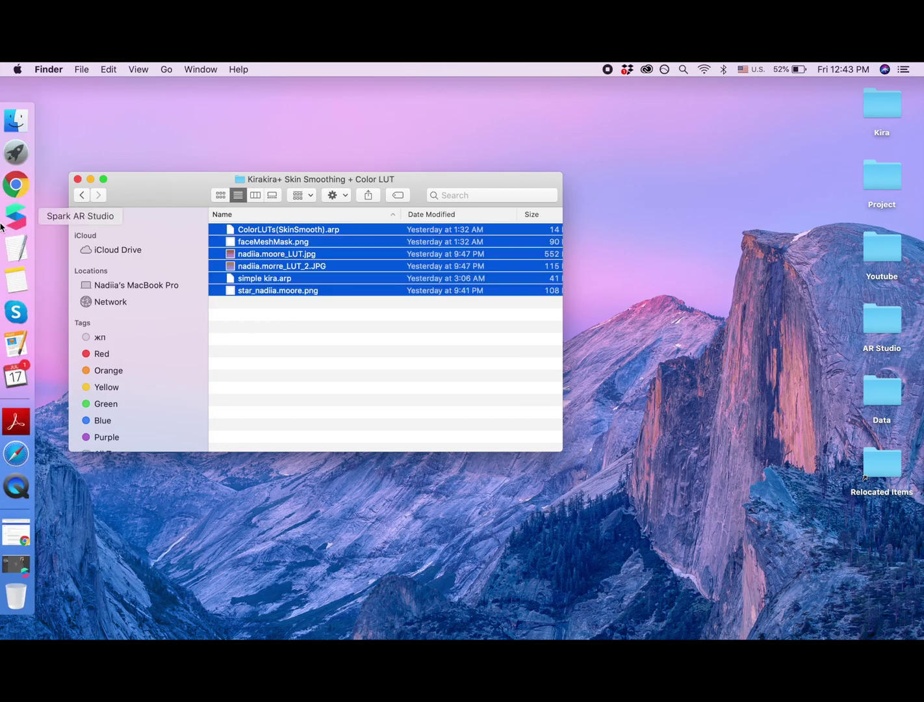
left_click(22, 216)
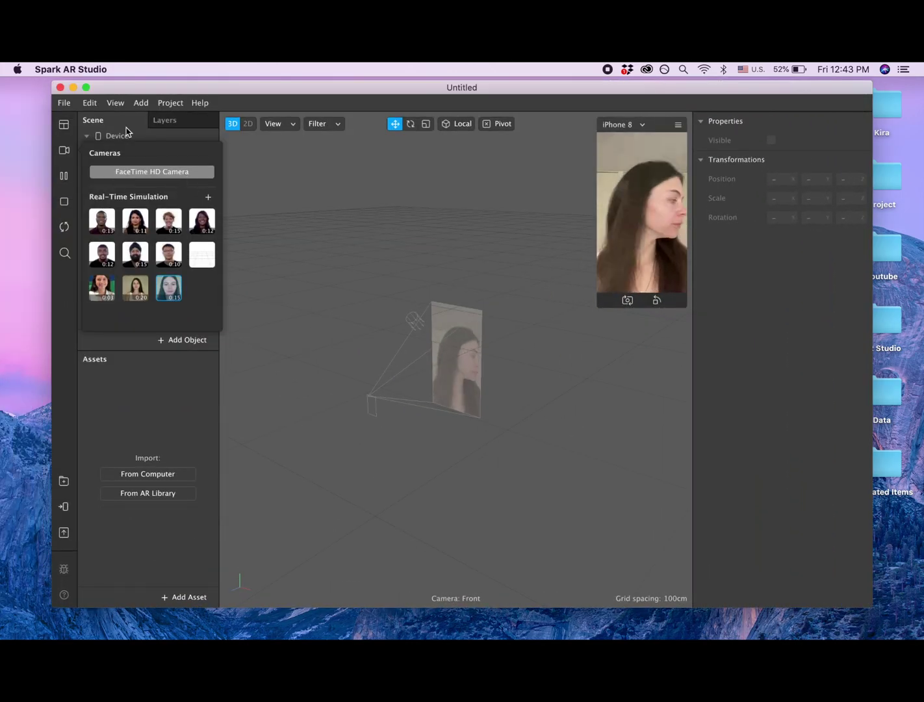
left_click_drag(175, 88, 615, 84)
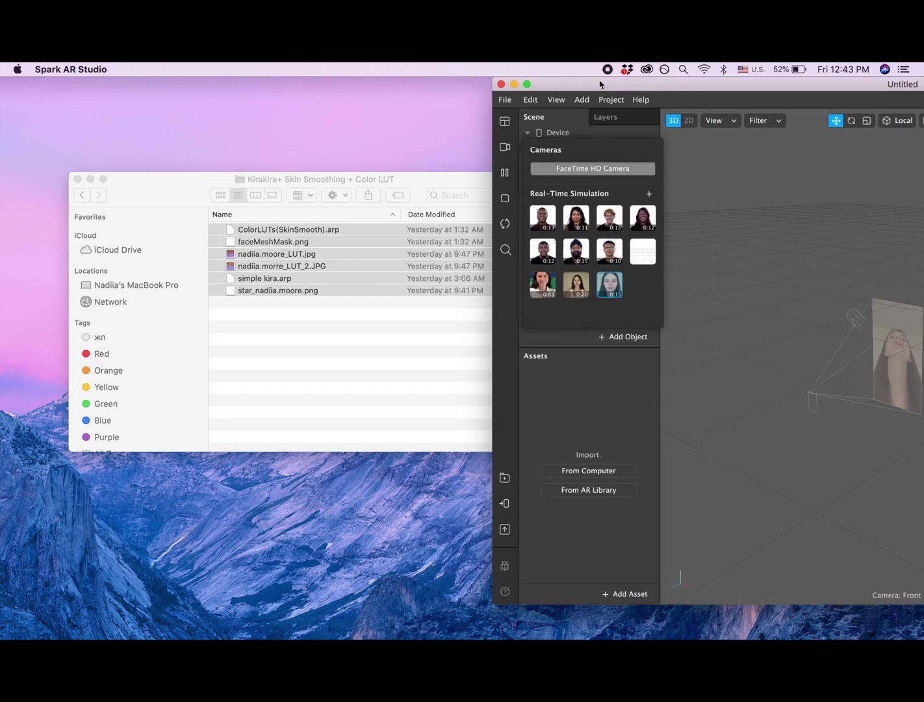
left_click_drag(330, 247, 629, 399)
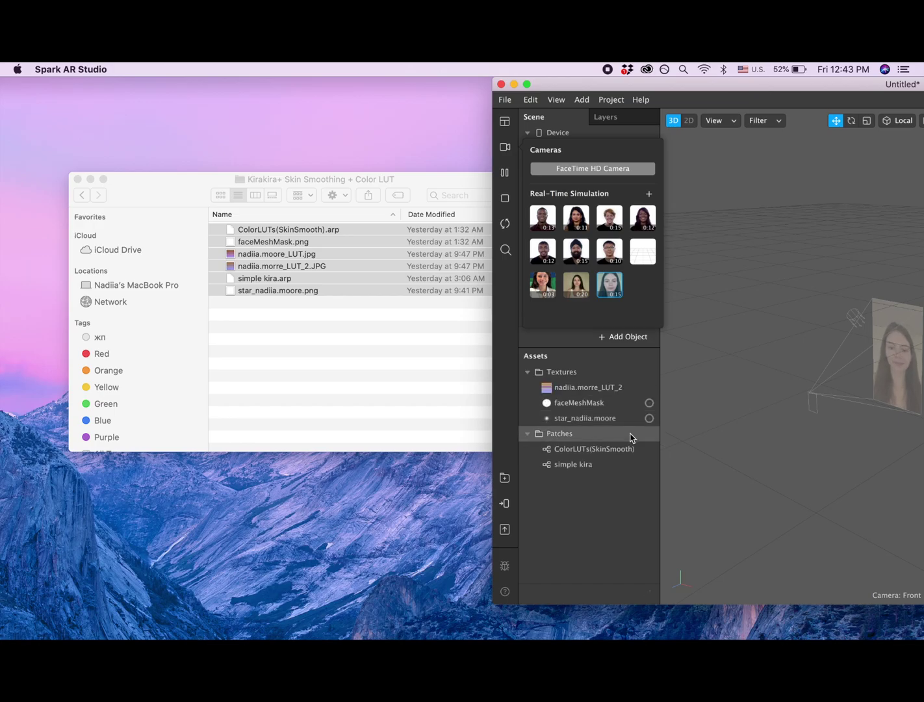
left_click(90, 179)
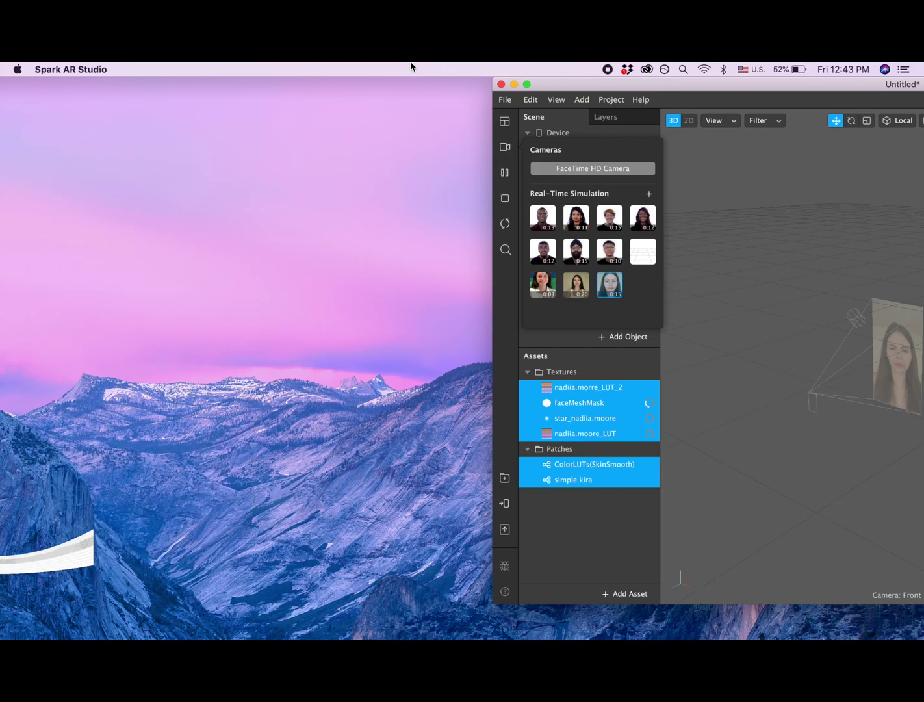
Step: Enlarge the project window to fill the screen and enable no compression for all four imported textures
left_click(528, 85)
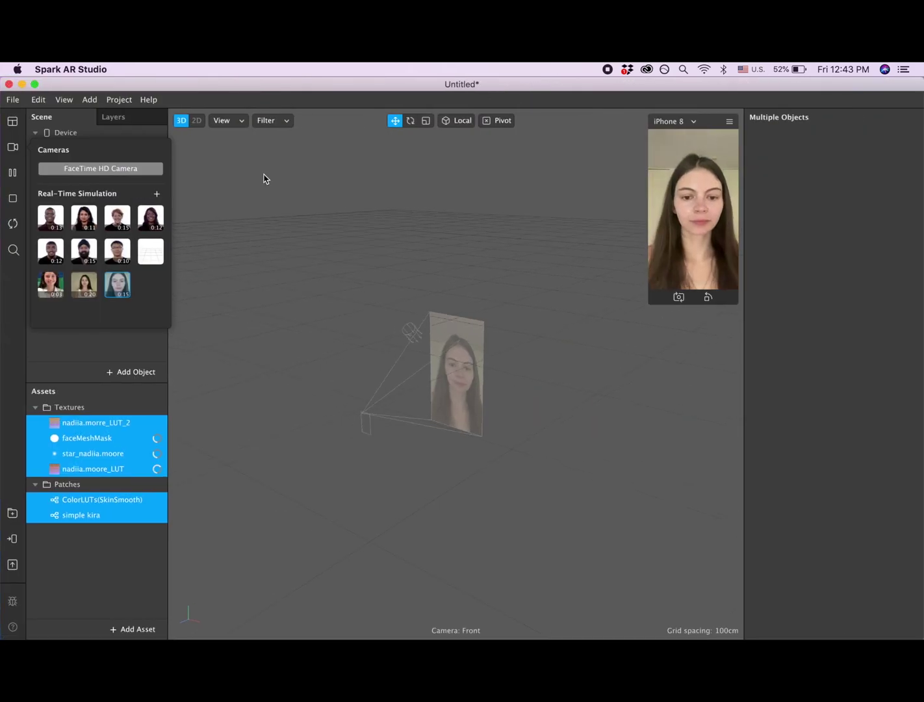
left_click(291, 422)
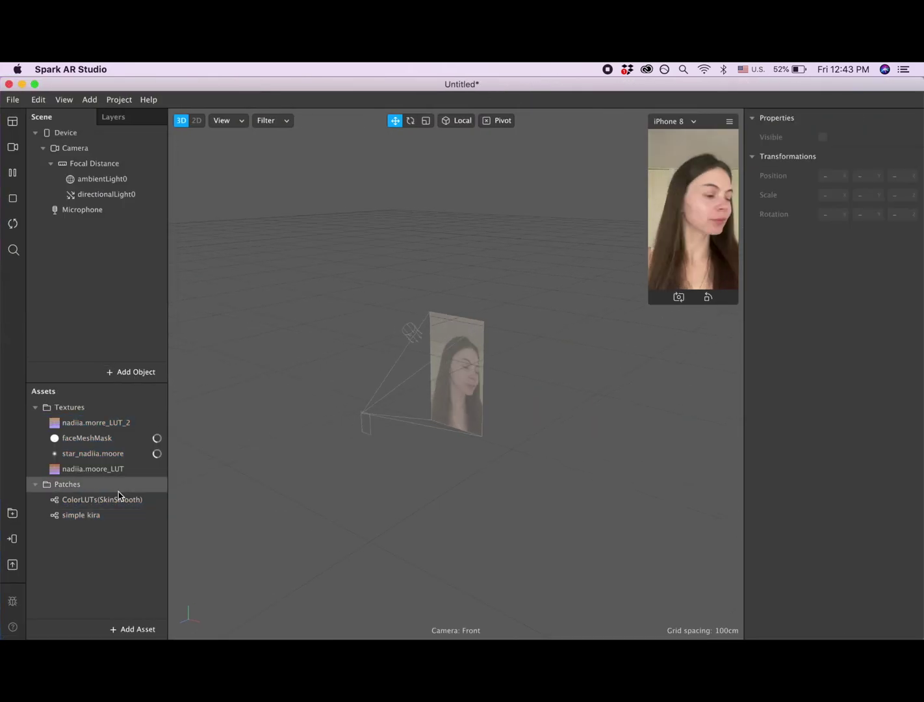
left_click(55, 423)
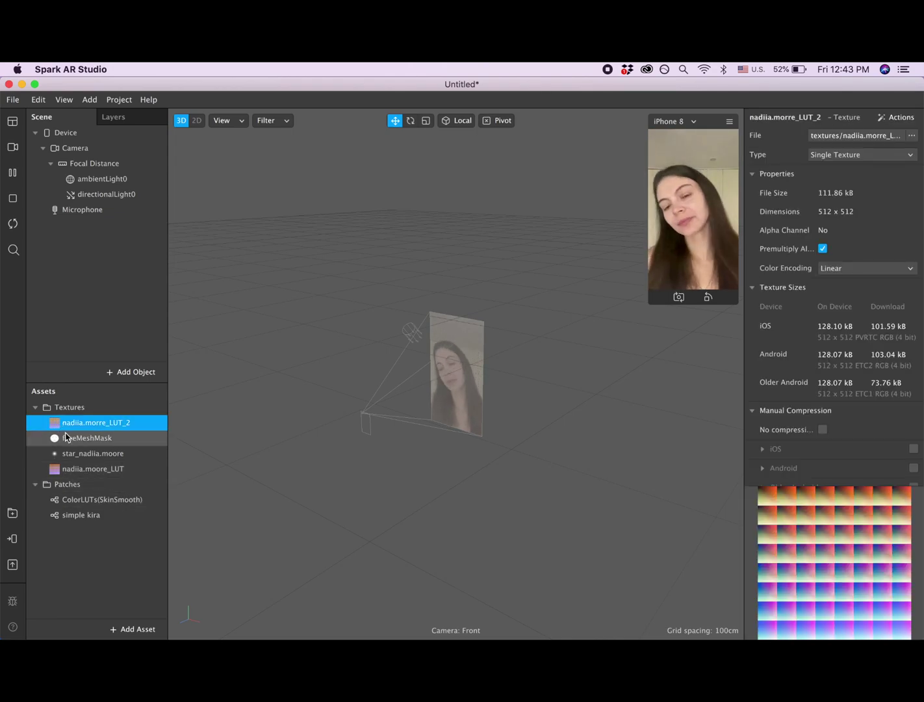
left_click(63, 437, "super")
left_click(72, 453, "super")
left_click(89, 469, "super")
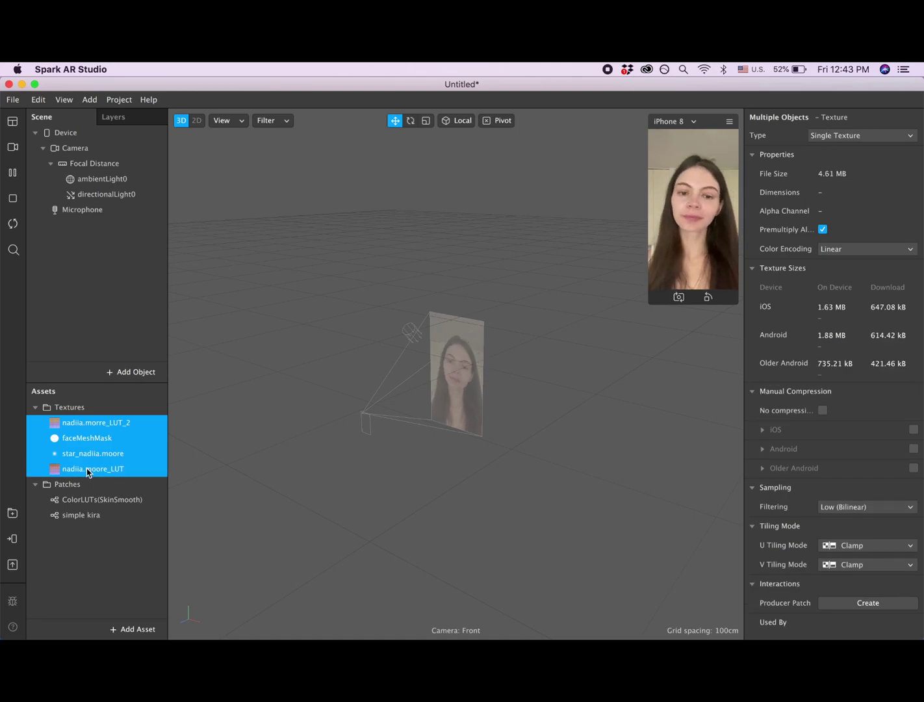
left_click(822, 411)
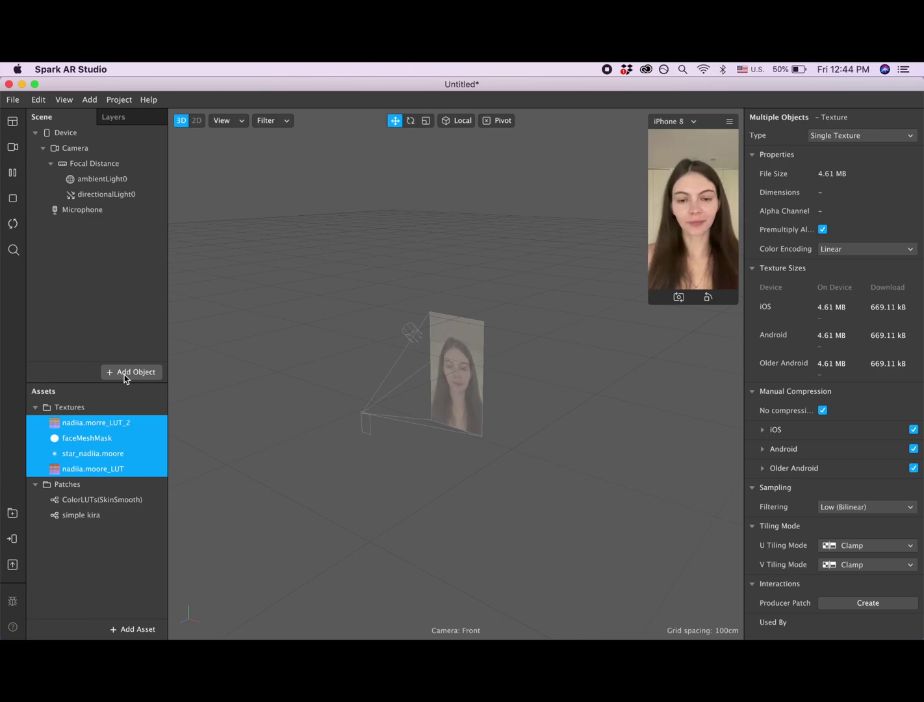
Step: Add a Face Mesh object to the scene
left_click(125, 376)
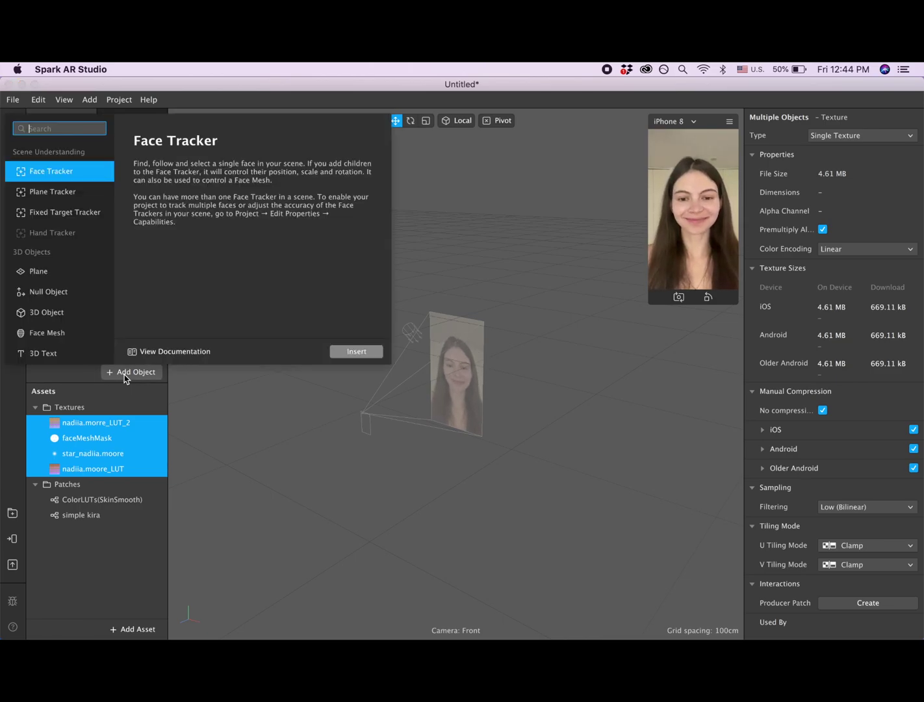
scroll(106, 294, "down", 5)
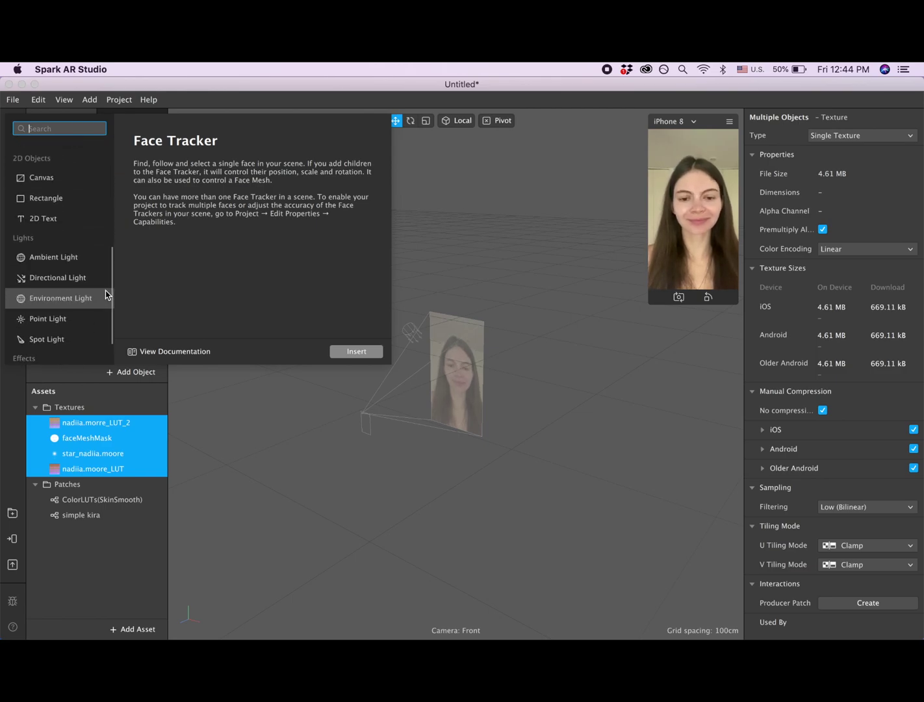
scroll(106, 295, "up", 4)
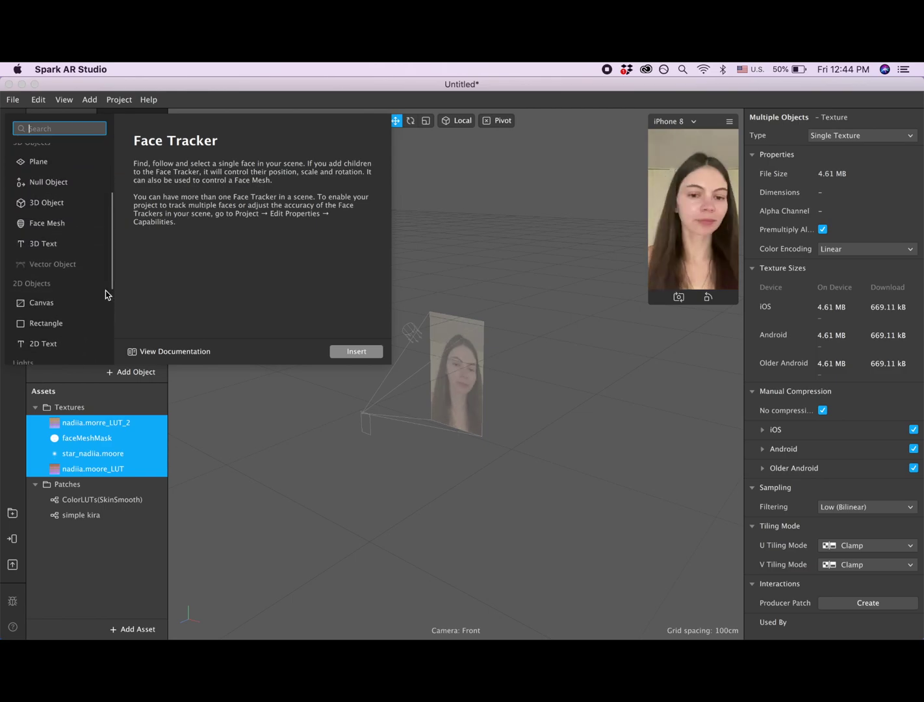
left_click(69, 222)
left_click(356, 350)
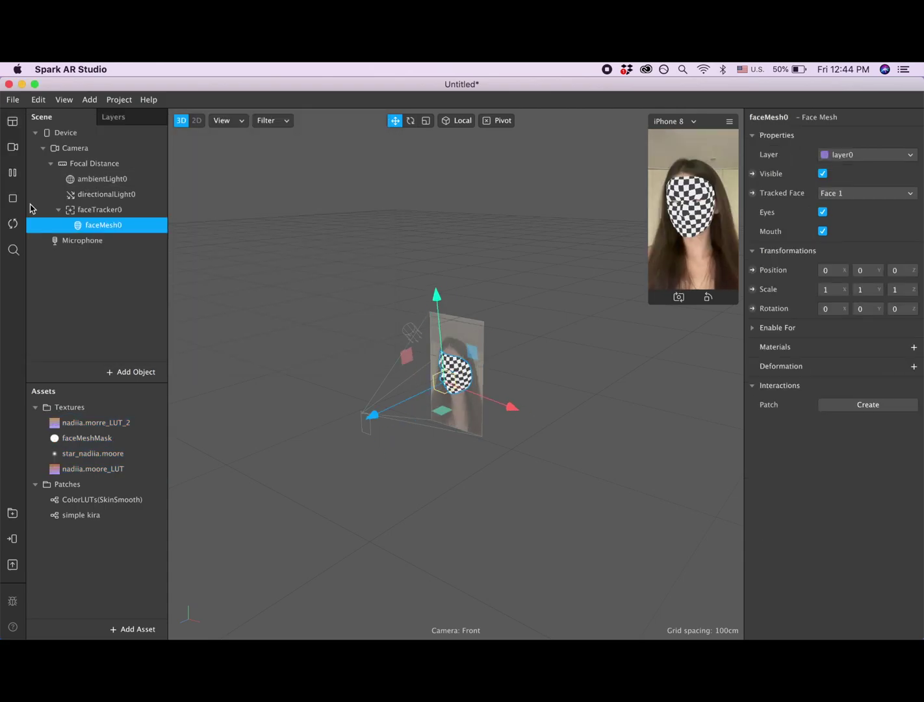
Step: Rename the new face mesh as smoothing
double_click(101, 225)
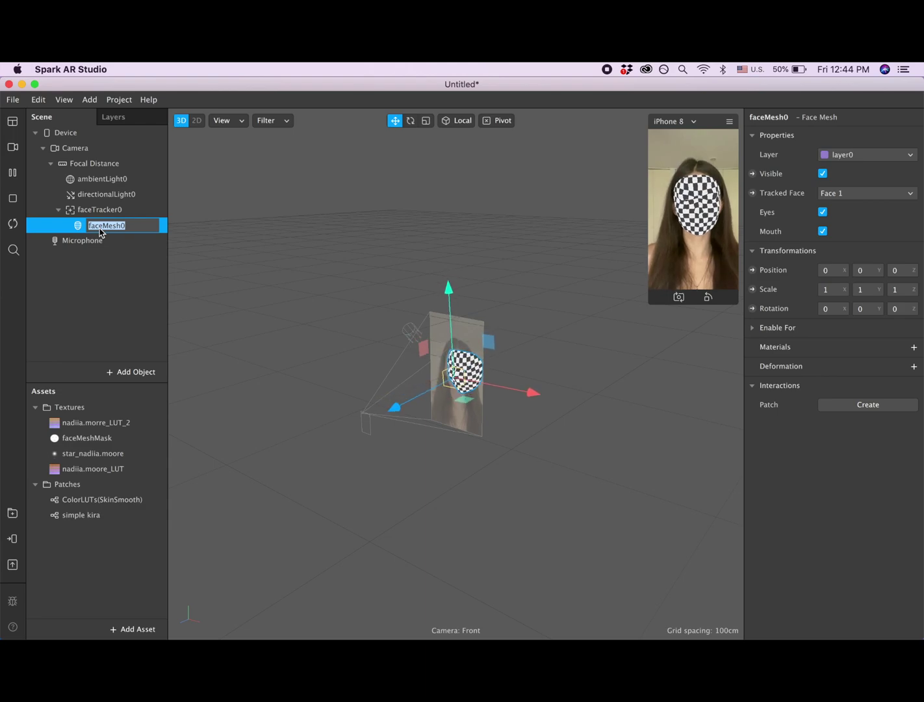
type("sm")
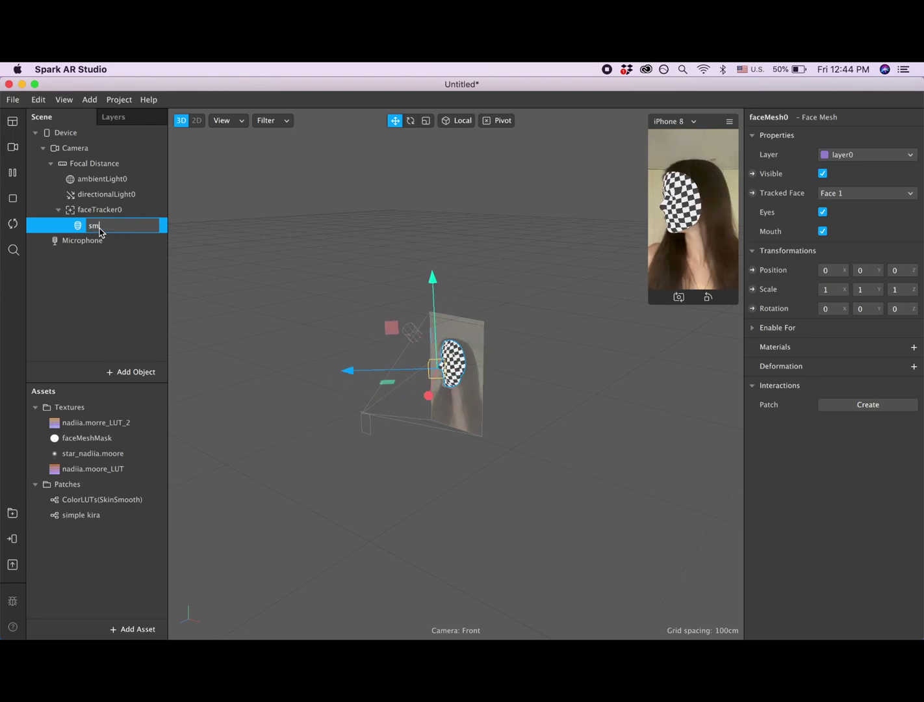
type("oothi")
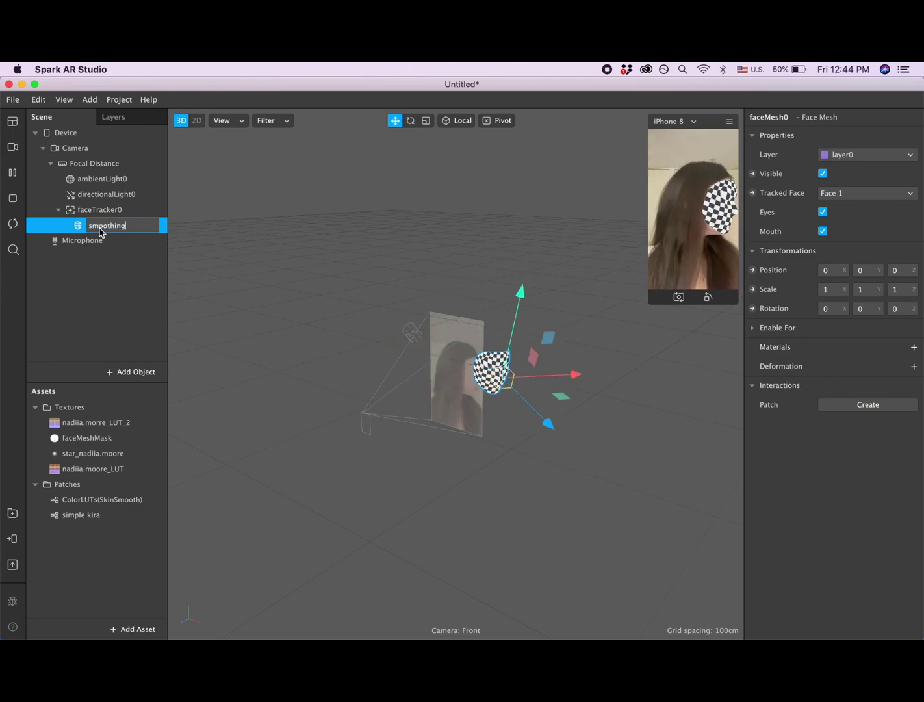
type("ng")
key("Return")
left_click(104, 225)
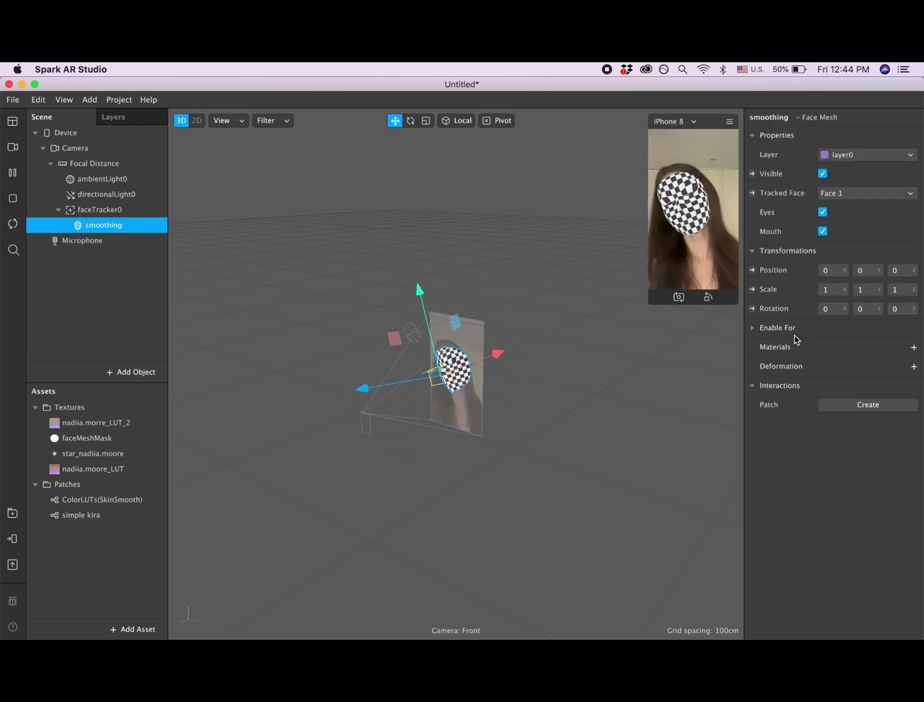
Step: Create a new material for the smoothing face mesh and rename the material as smoothing
left_click(915, 349)
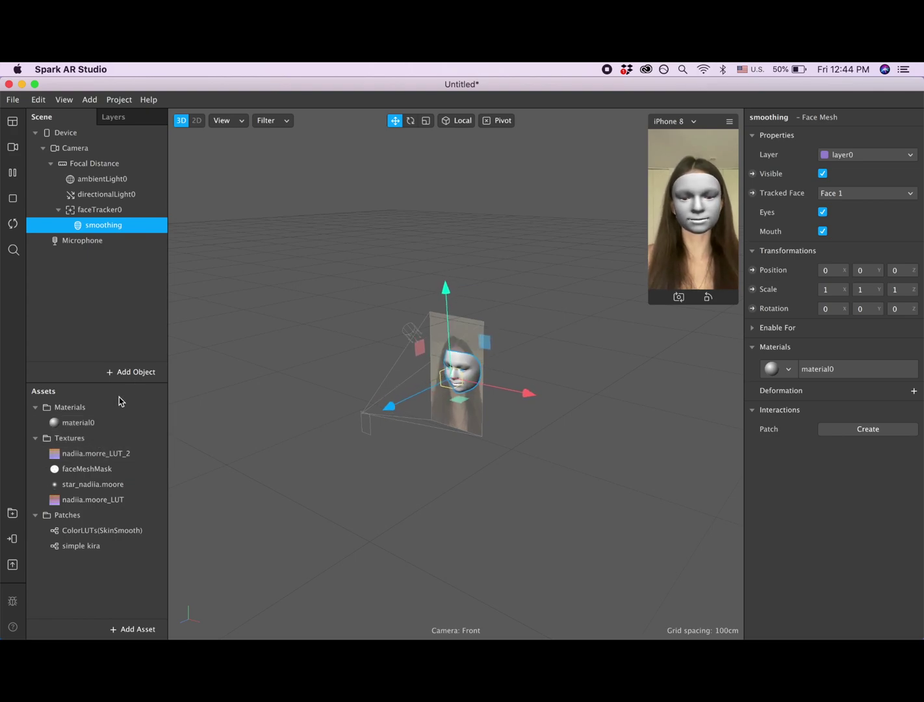
double_click(84, 423)
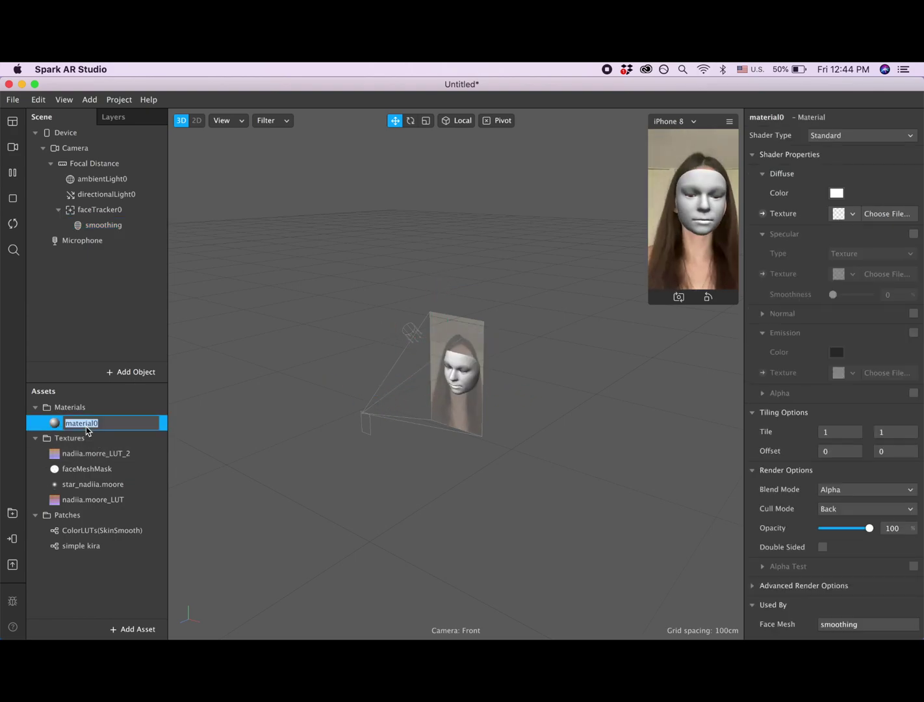
type("smoothing")
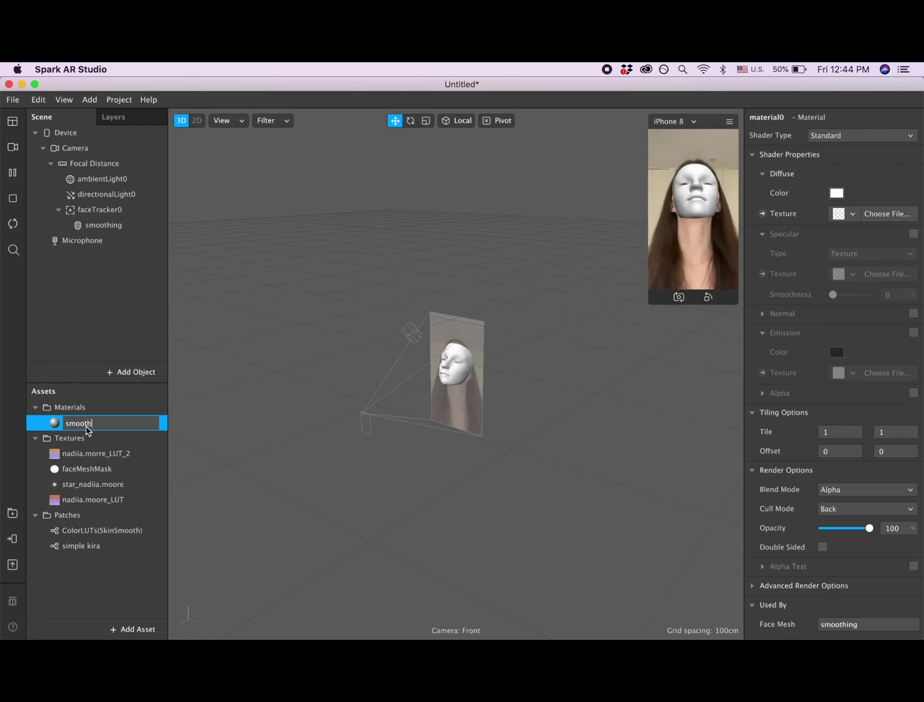
left_click(123, 450)
left_click(119, 425)
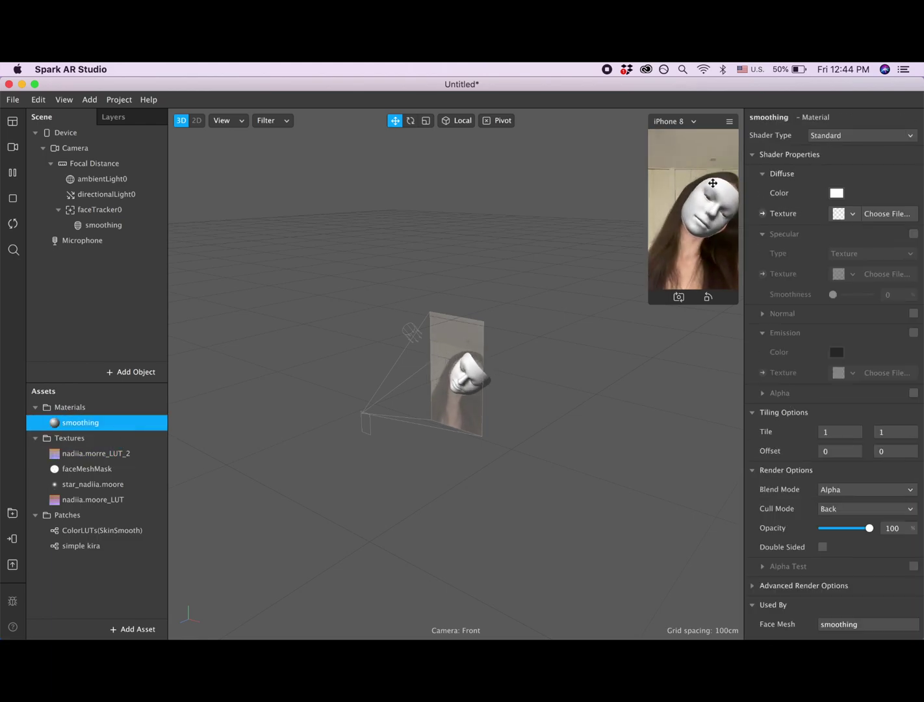
Step: Set the smoothing material's shader type to Retouching with skin smoothing at 29% and full screen turned off
left_click(829, 138)
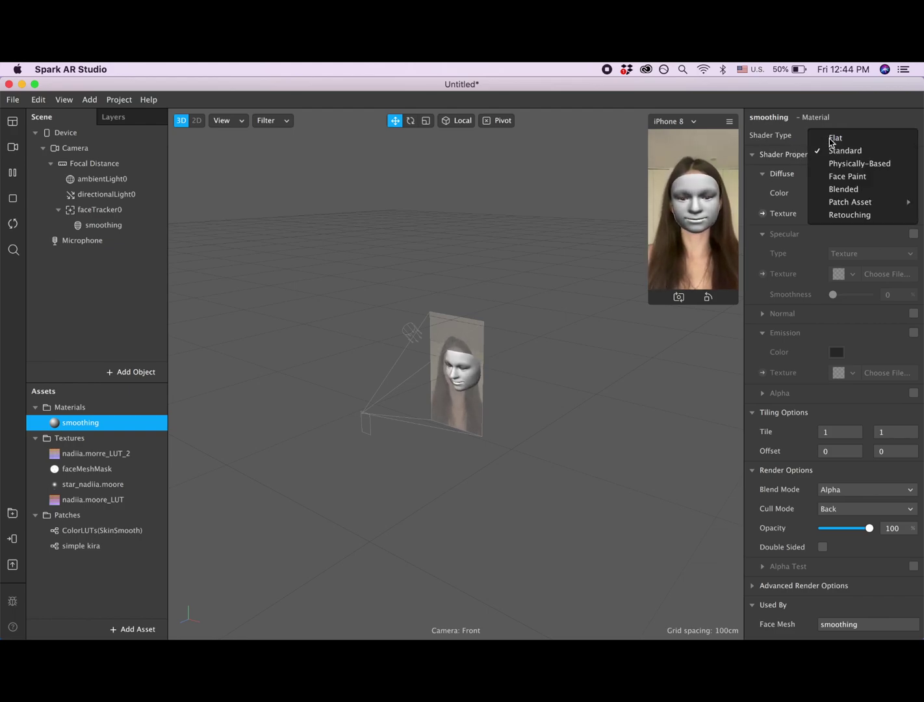
left_click(846, 216)
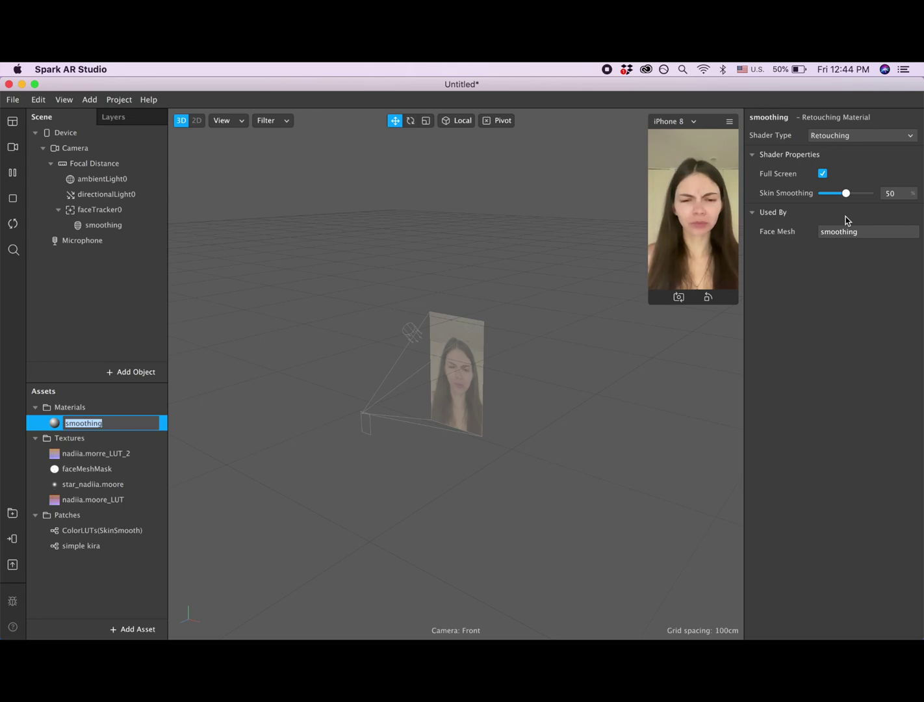
left_click_drag(844, 193, 836, 193)
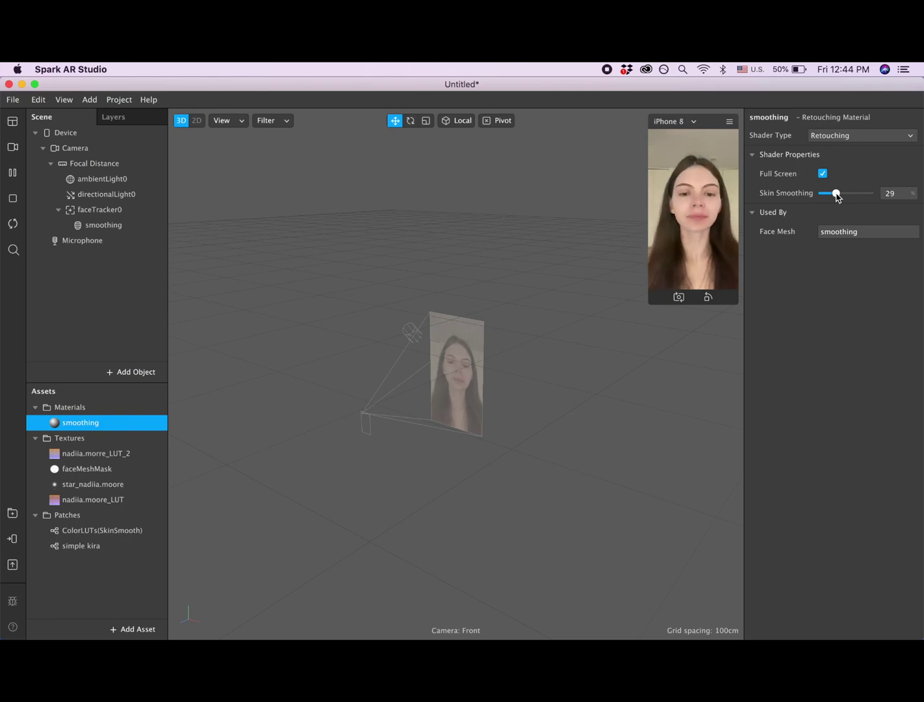
left_click(822, 174)
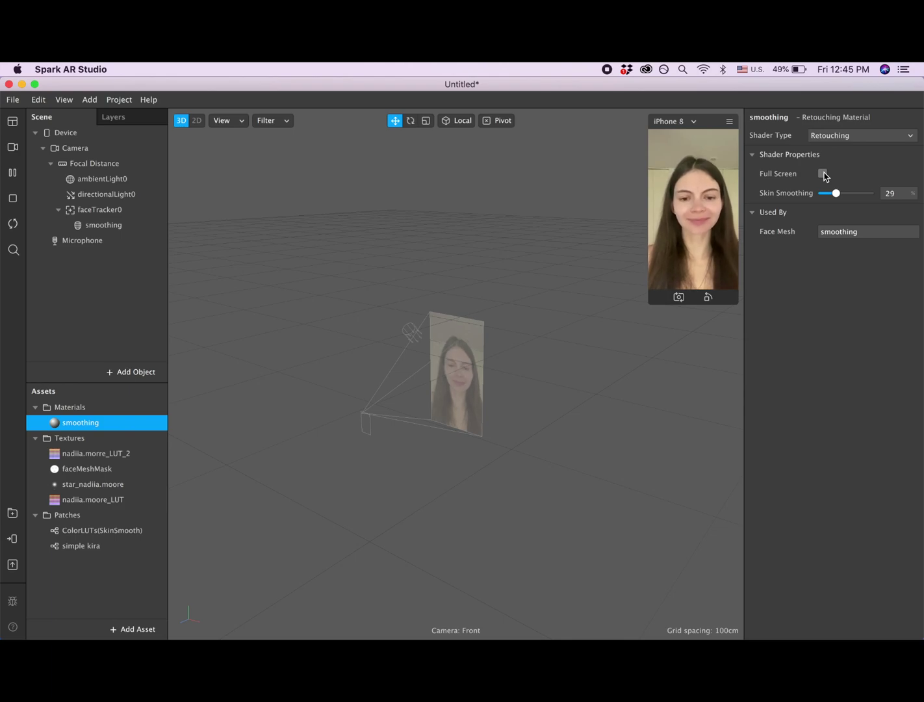
Step: Show the Patch Editor, enlarge it, and add the ColorLUTs(SkinSmooth) patch to it
left_click(67, 104)
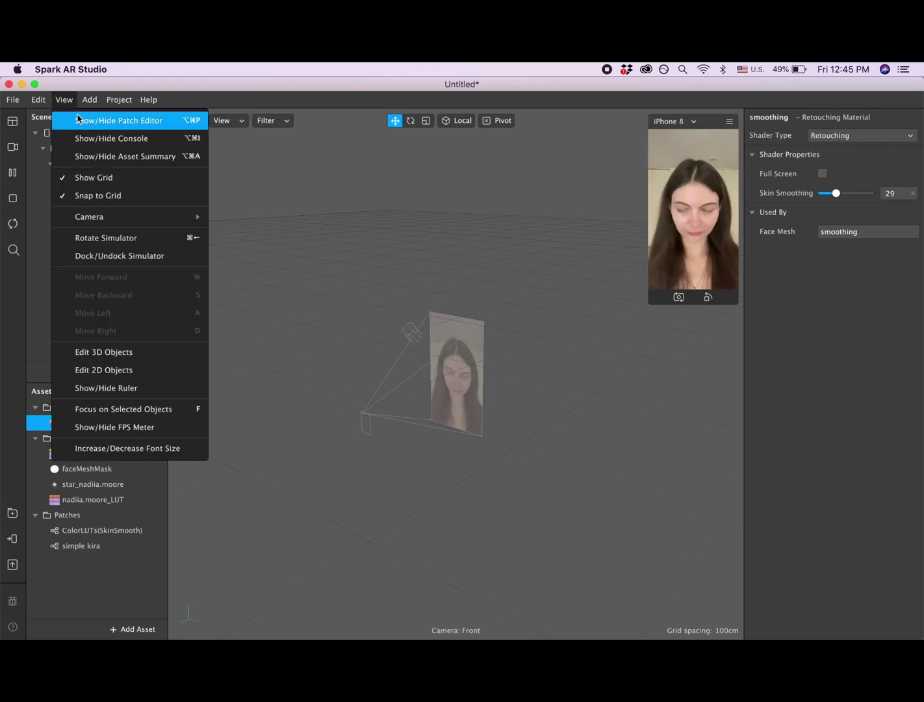
left_click(82, 122)
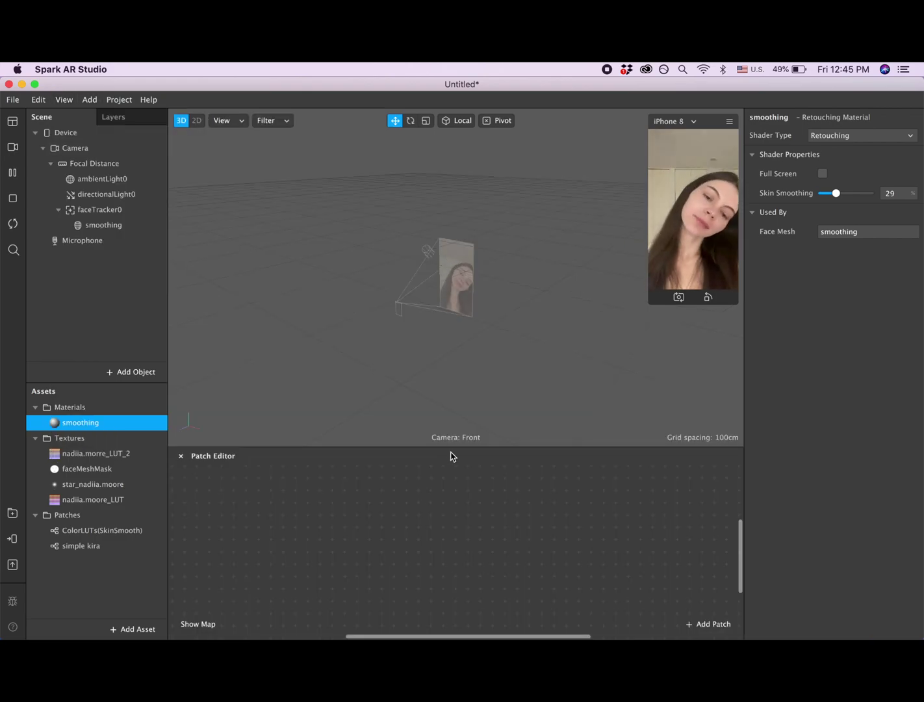
left_click_drag(454, 446, 450, 263)
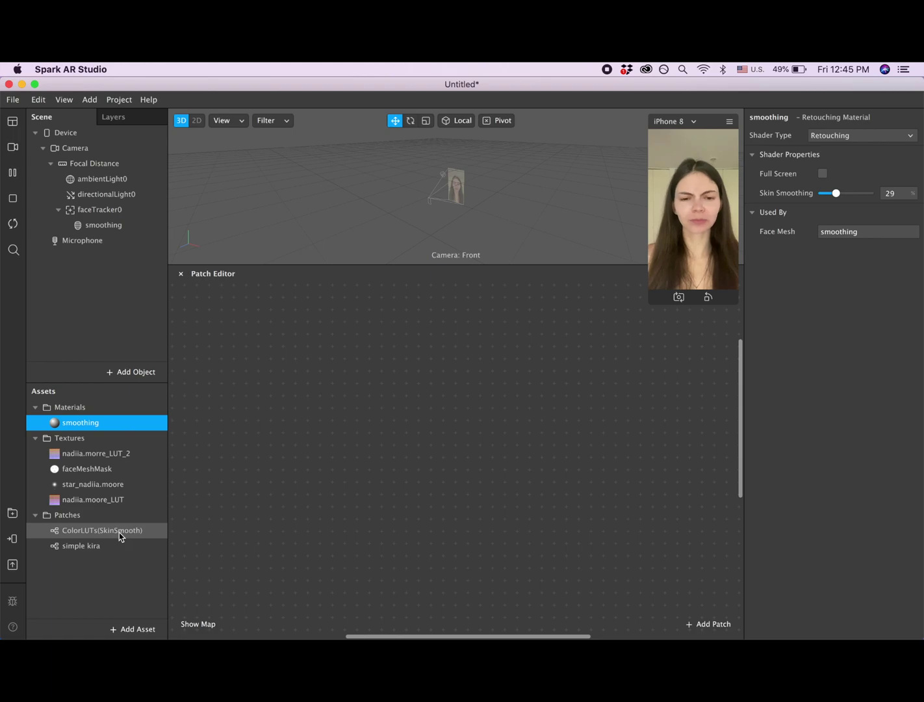
left_click_drag(116, 535, 417, 345)
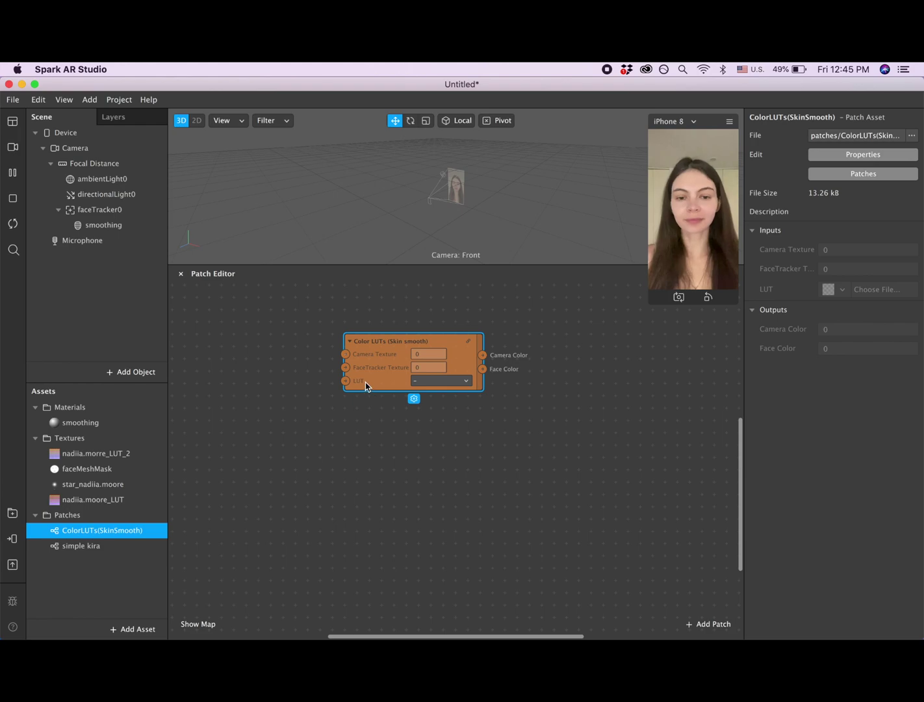
Step: Add both LUT textures to the Patch Editor, stacked below and beside the Color LUTs patch's inputs
left_click(97, 499)
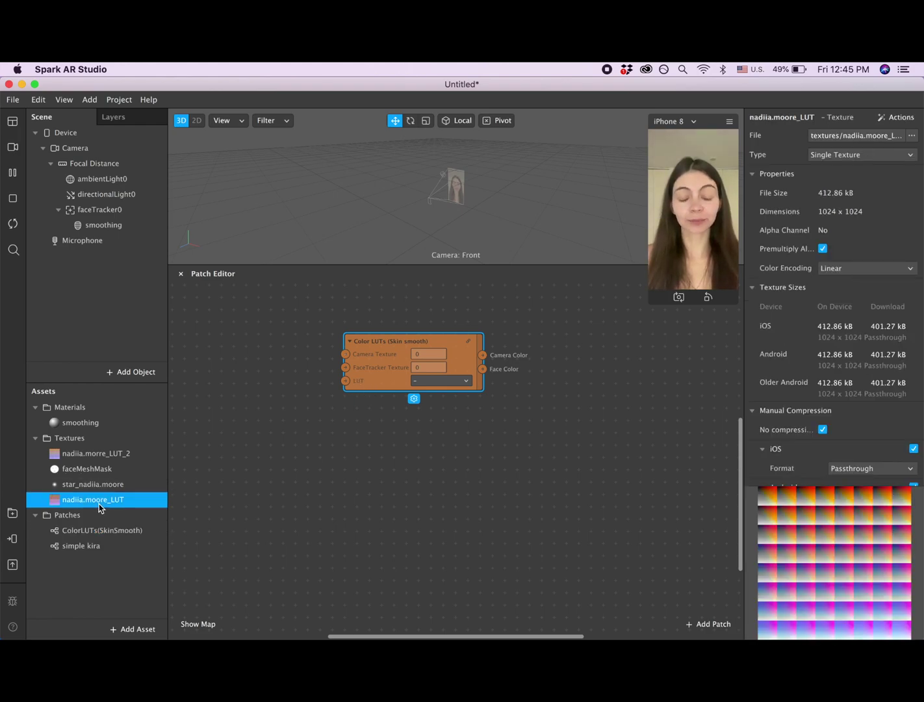
left_click_drag(100, 504, 239, 404)
left_click(81, 456)
left_click_drag(81, 457, 219, 463)
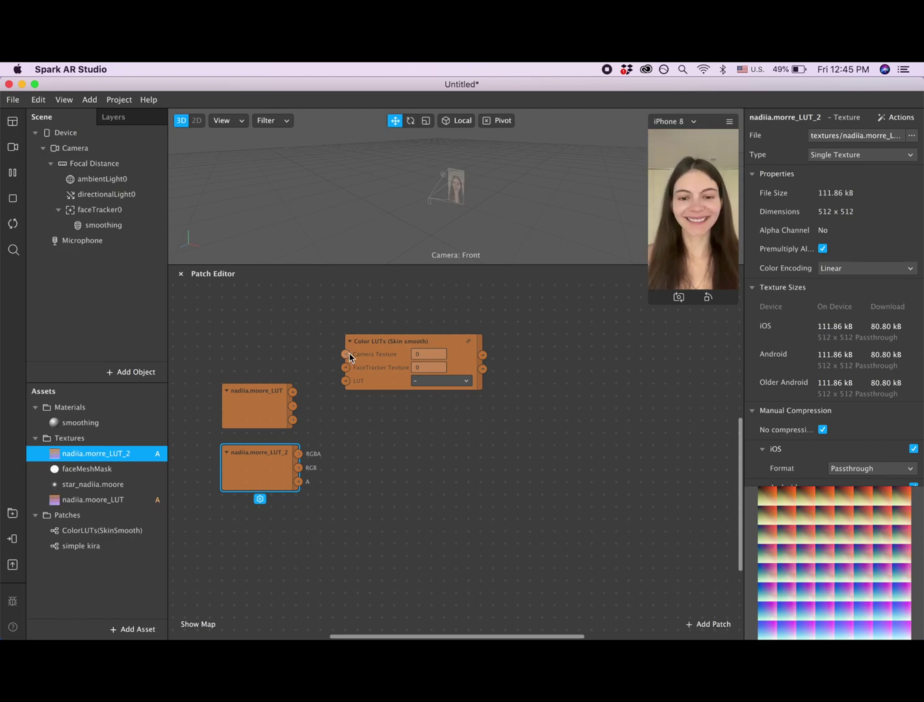
Step: Extract the camera's texture, add it to the Patch Editor above the LUT textures, and move both LUT patches down
left_click(81, 148)
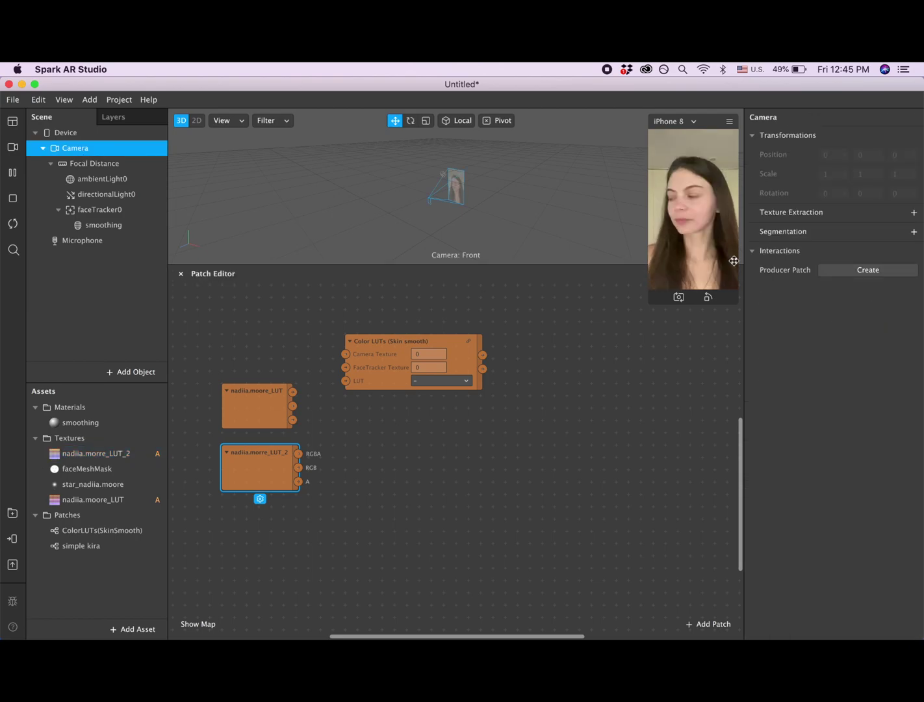
left_click(913, 212)
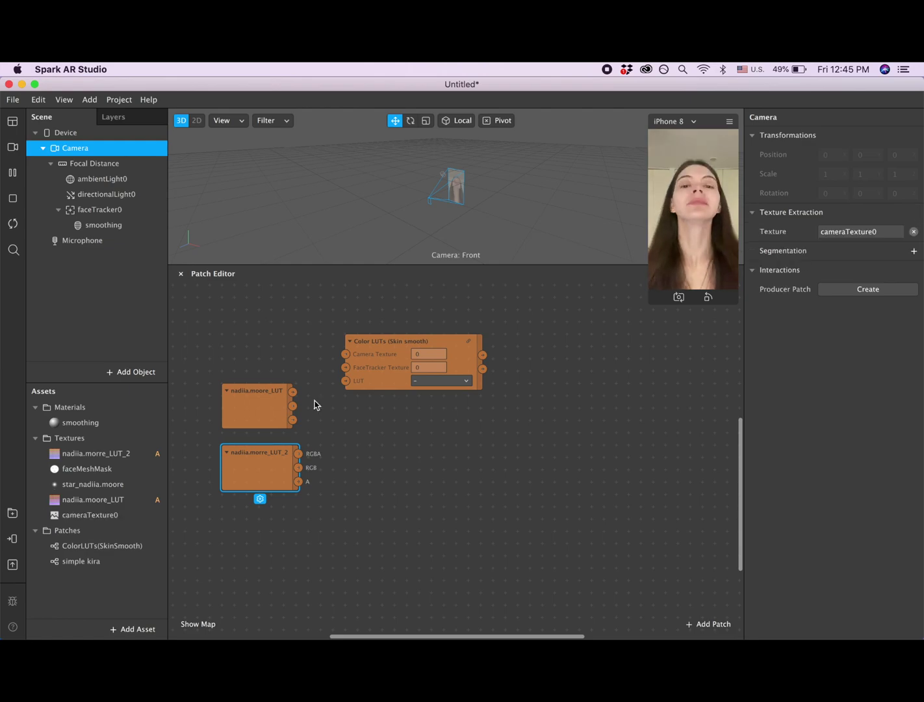
left_click(87, 517)
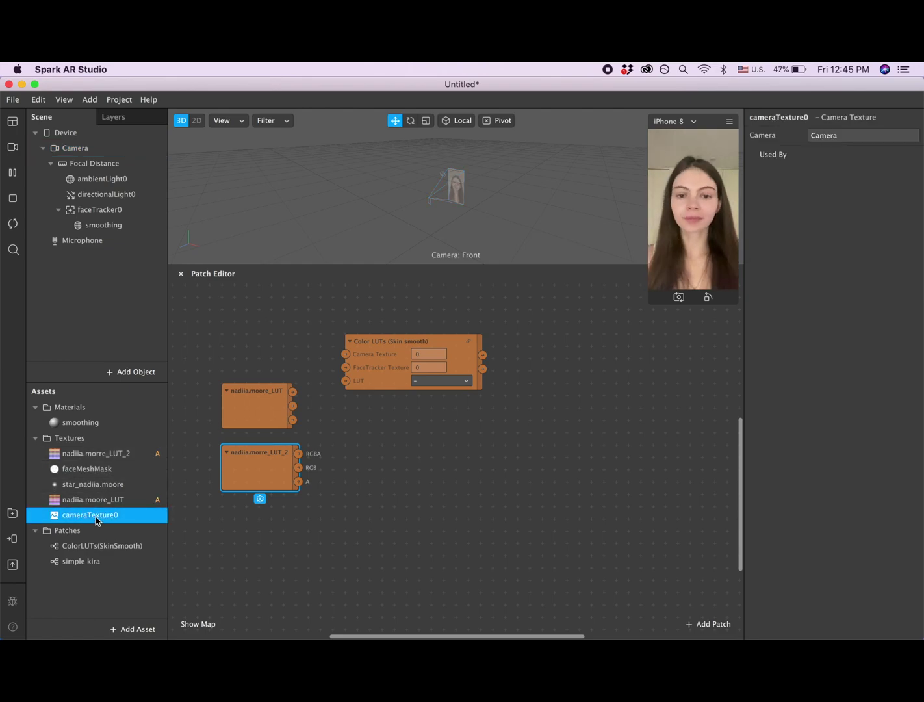
left_click_drag(75, 515, 240, 319)
left_click(255, 460)
left_click_drag(255, 496, 255, 497)
left_click_drag(269, 420, 263, 445)
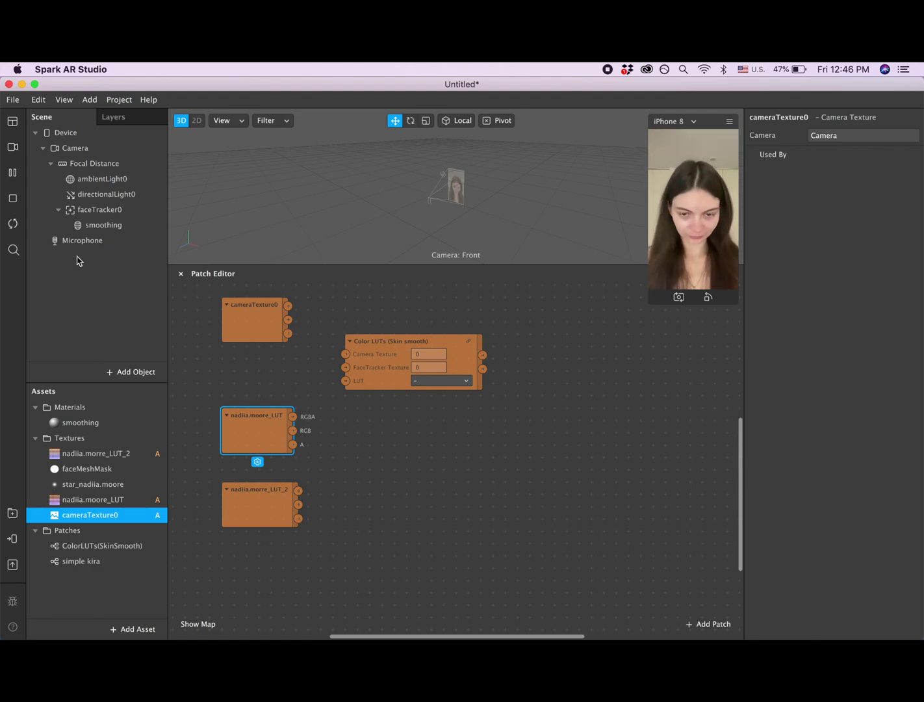
Step: Extract the face tracker's texture, place it below the camera texture in the Patch Editor, and shift the first LUT patch down
left_click(97, 210)
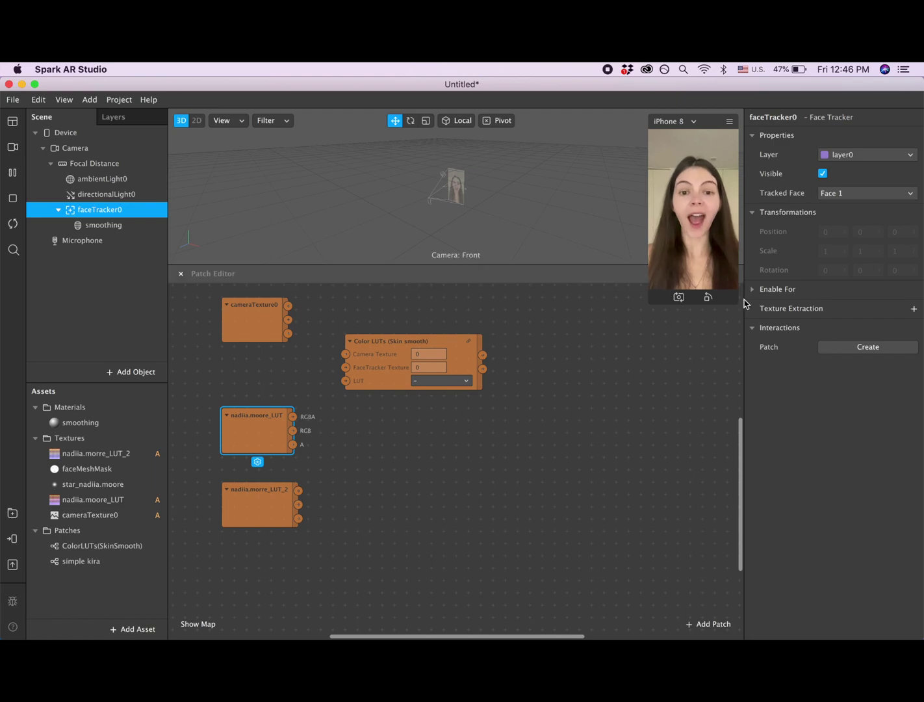
left_click(913, 309)
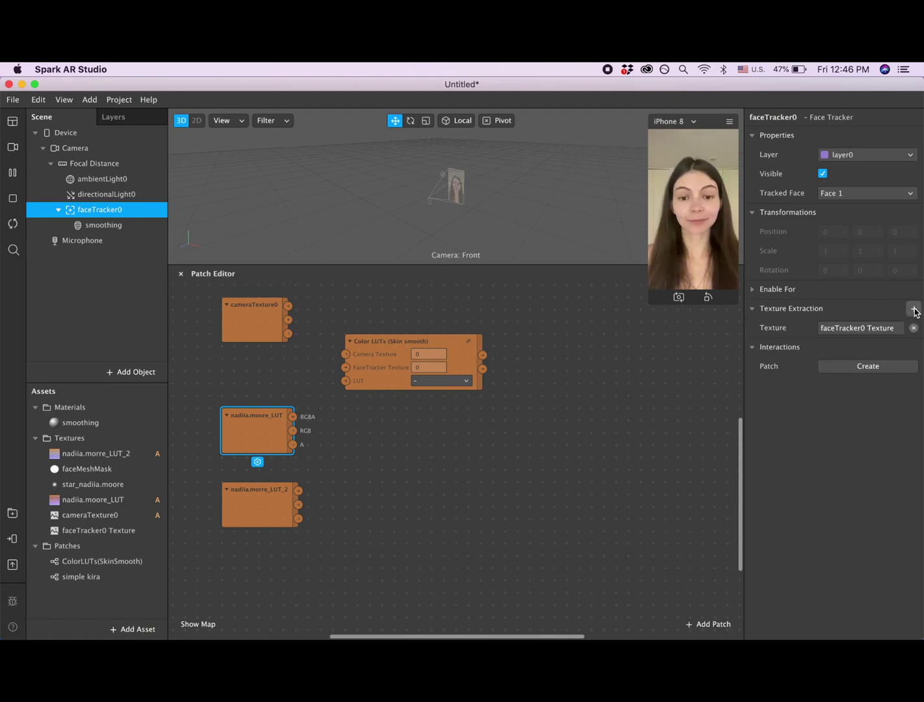
left_click(117, 531)
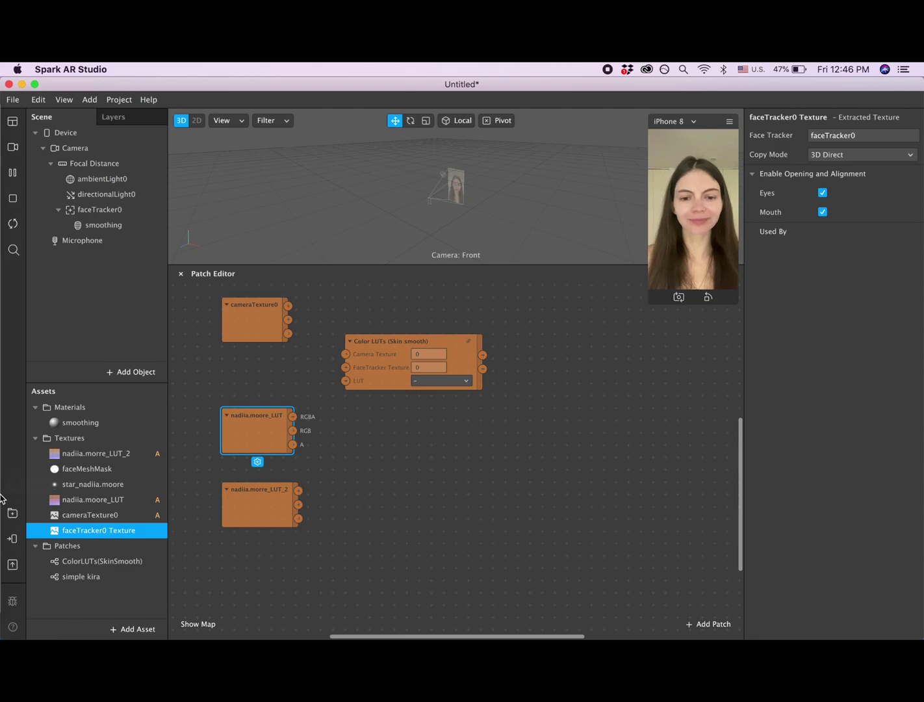
left_click_drag(83, 535, 228, 378)
left_click_drag(251, 428, 247, 453)
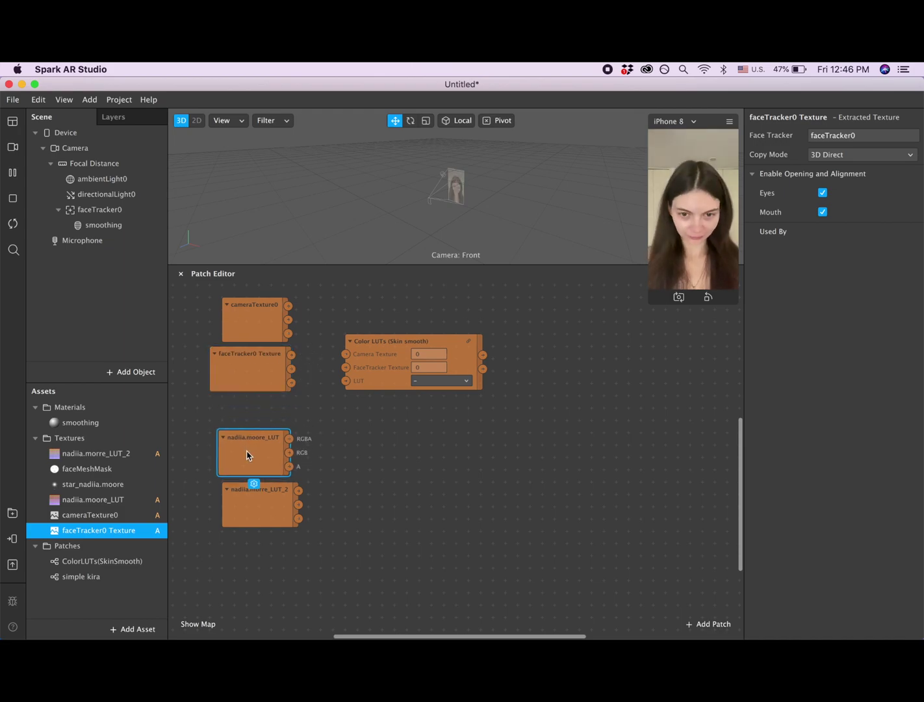
Step: Space out the texture patches and connect the camera, face tracker and first LUT textures to the matching Color LUTs inputs
left_click_drag(244, 511, 237, 541)
left_click_drag(263, 378, 269, 386)
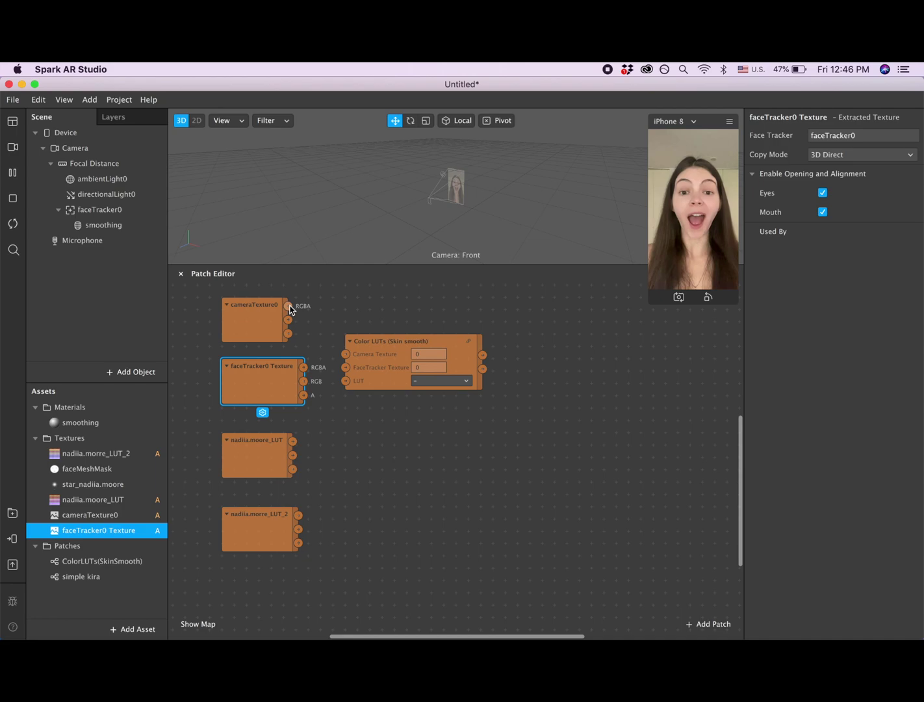
left_click_drag(288, 305, 347, 357)
left_click_drag(254, 379, 347, 368)
left_click_drag(261, 456, 348, 385)
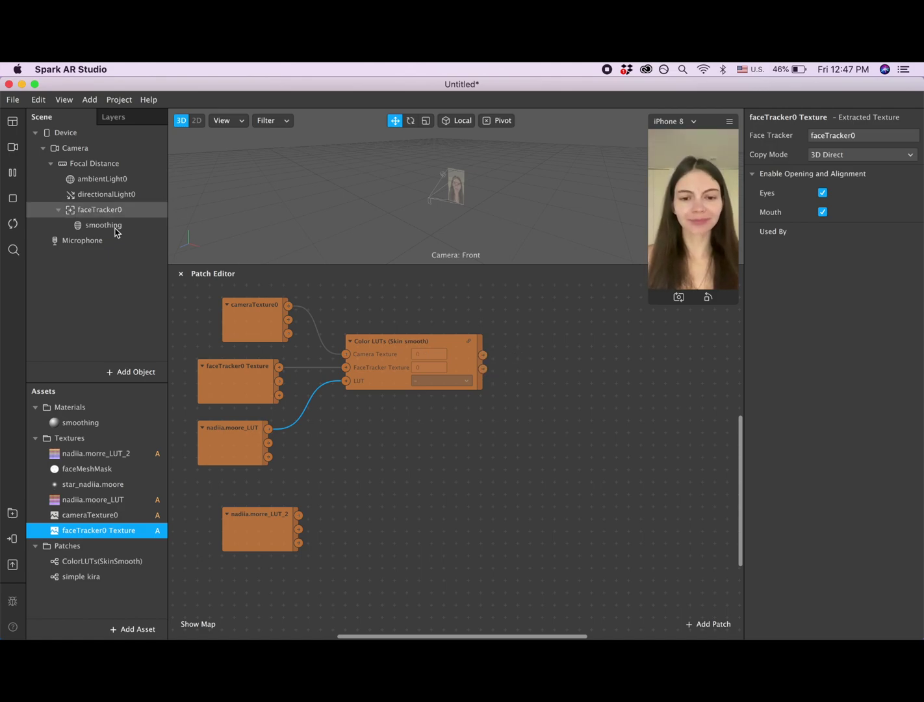
Step: Add a face mesh under the face tracker and rename it face_LUT
left_click(102, 212)
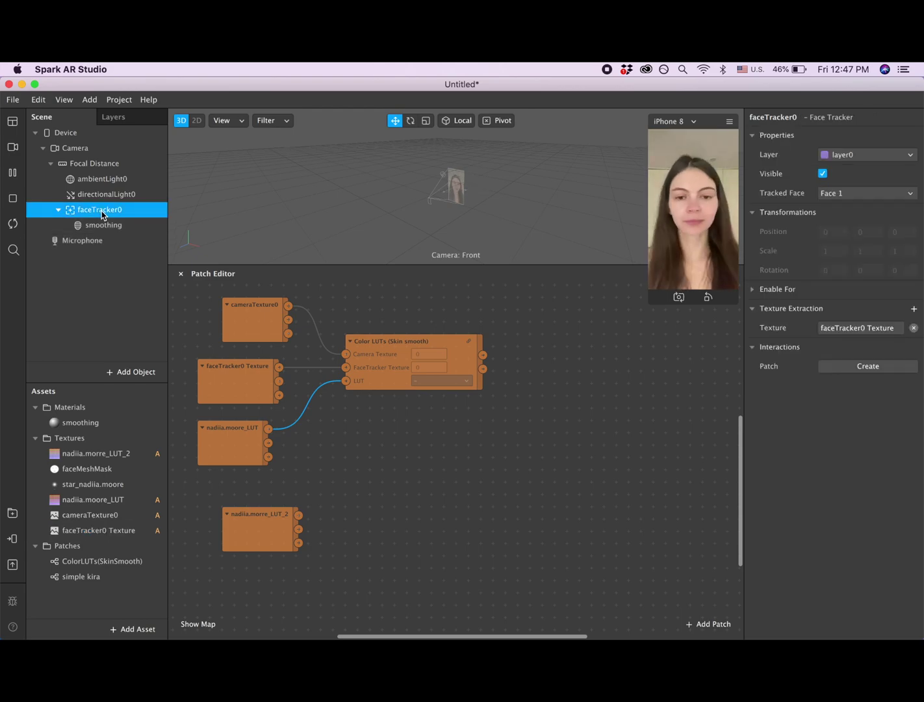
right_click(101, 214)
mouse_move(132, 222)
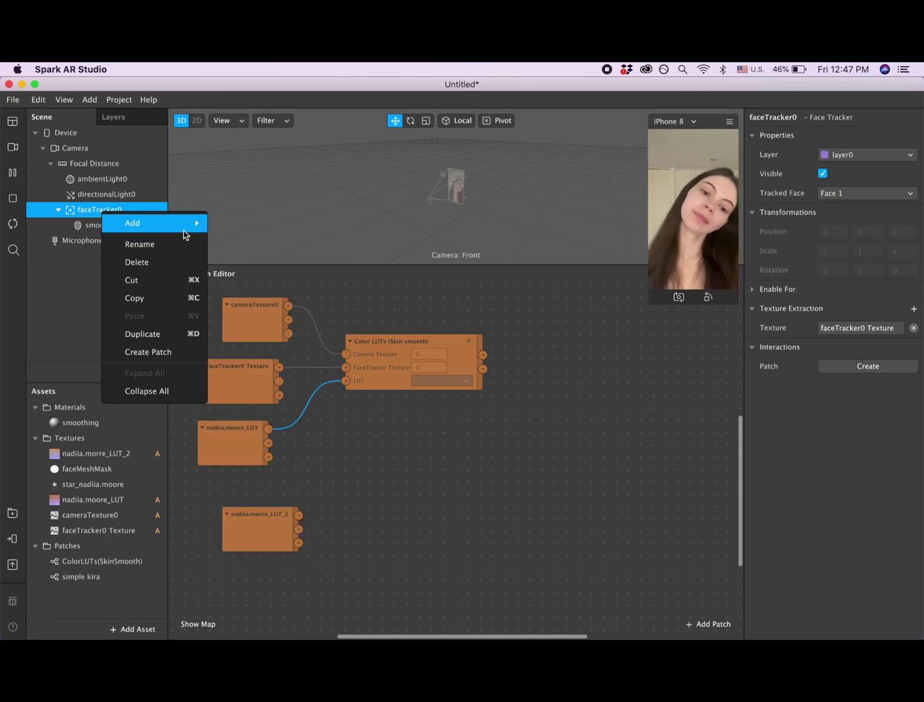
mouse_move(192, 223)
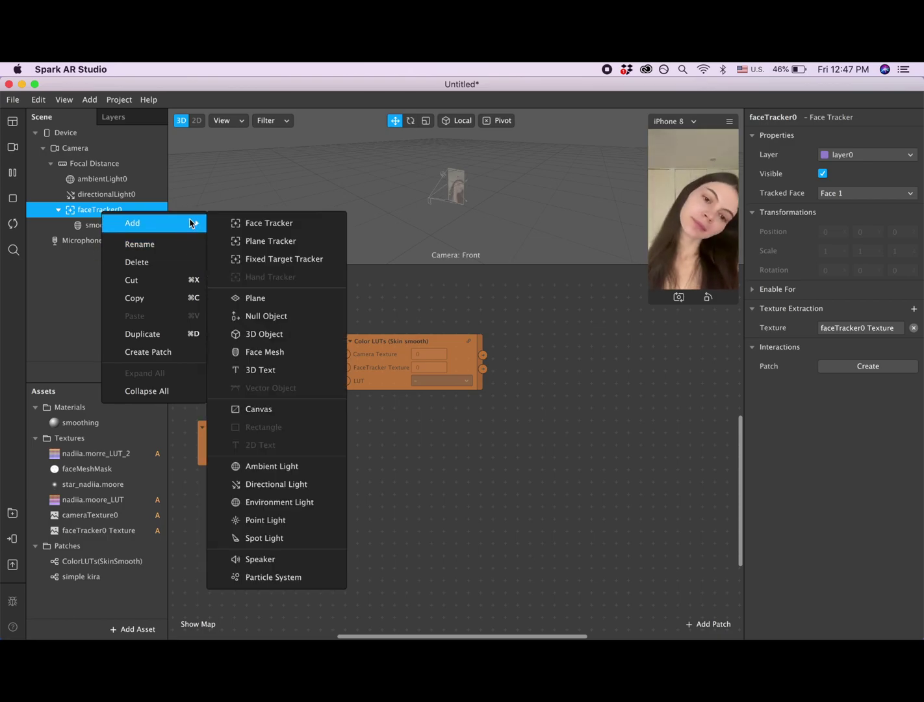
left_click(293, 351)
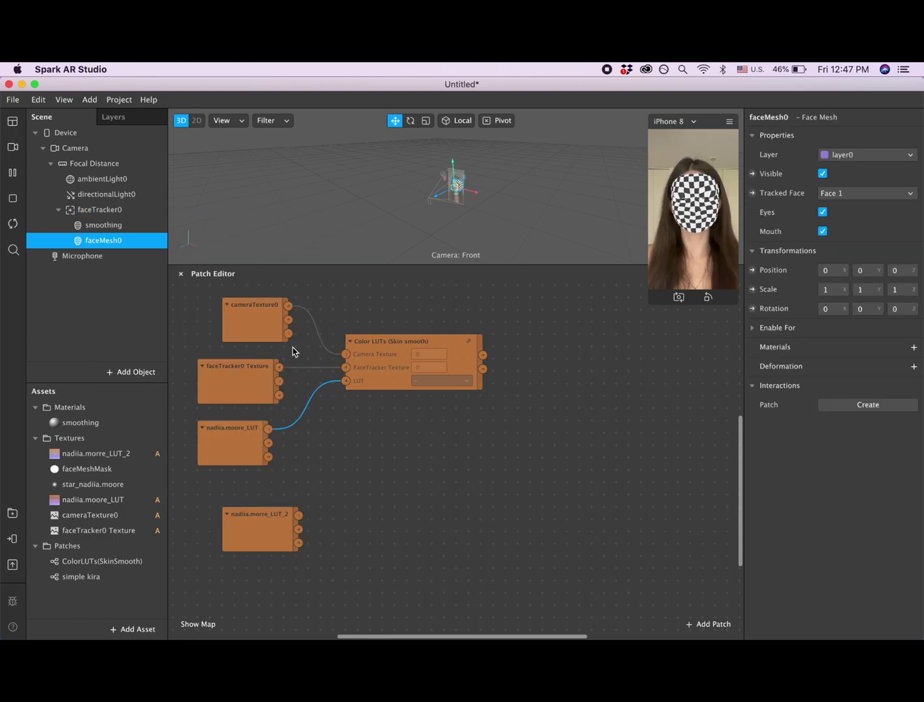
double_click(114, 243)
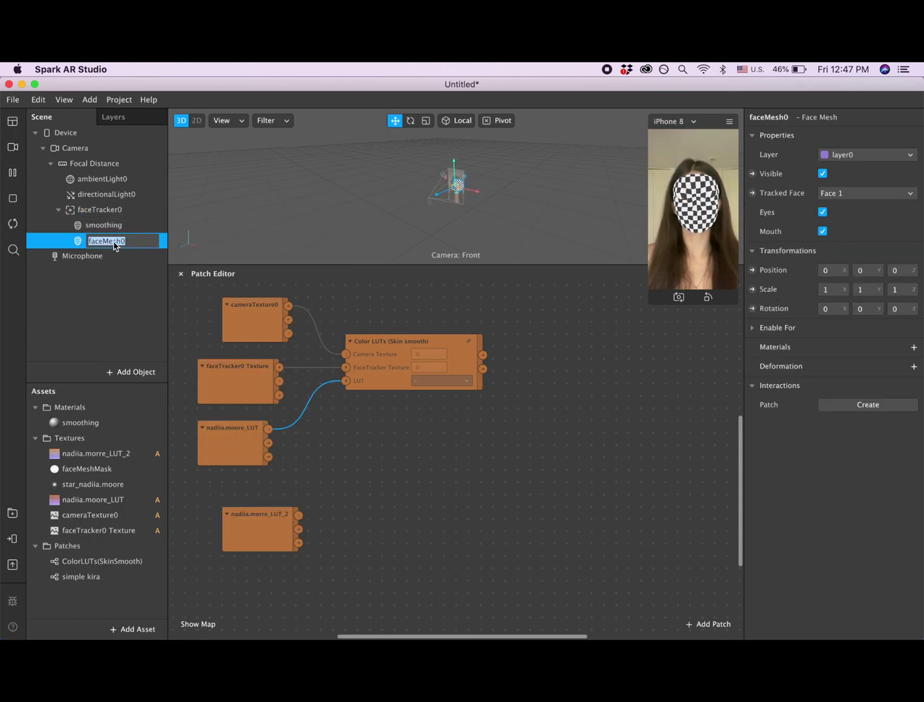
type("face_LU")
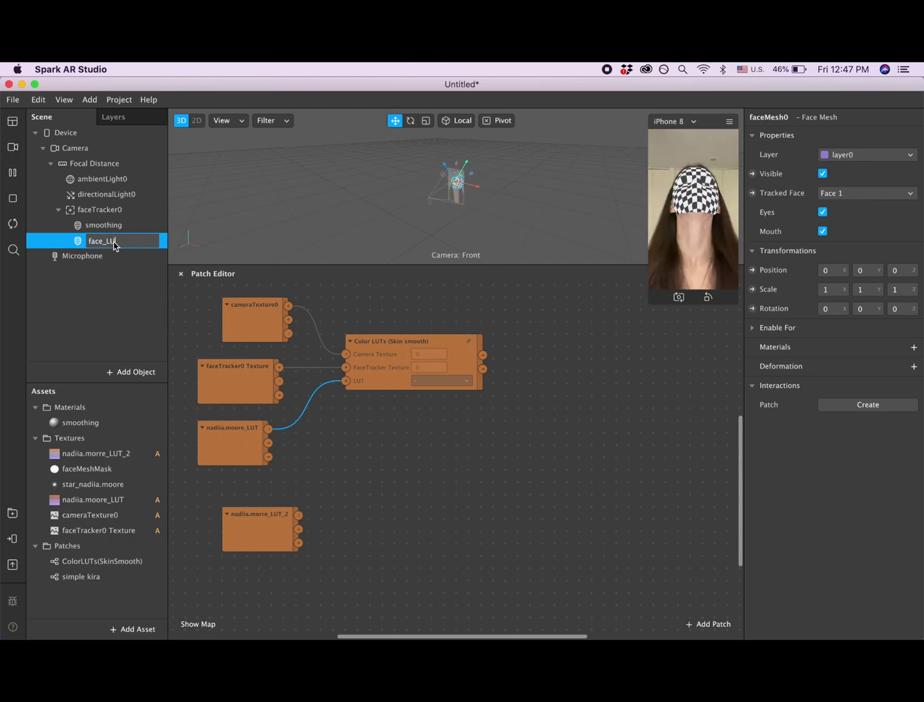
type("T")
key("Return")
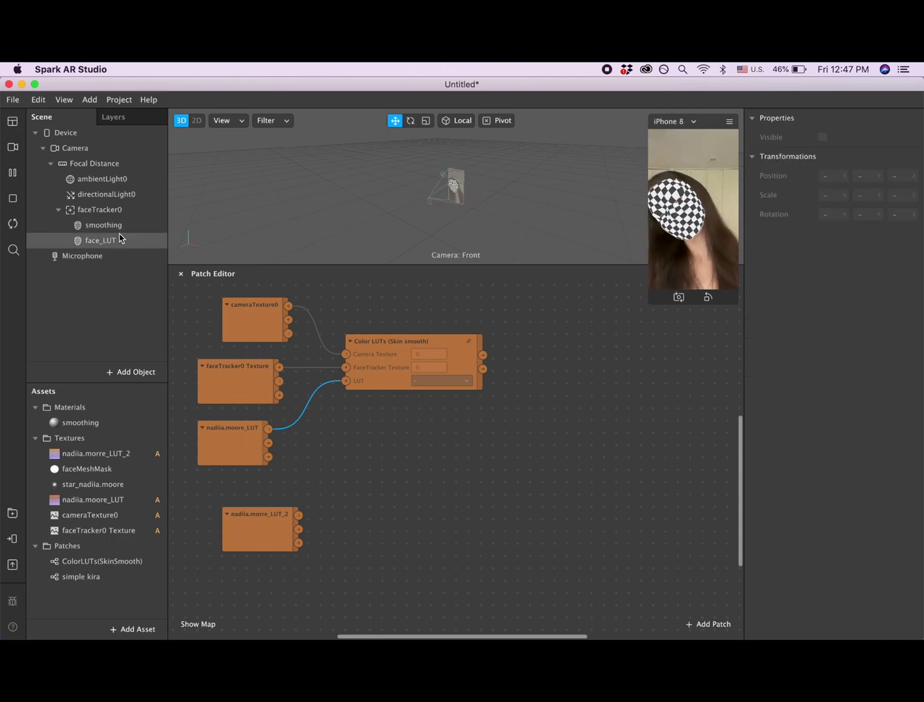
Step: Create a new material for the face_LUT mesh, name it Face_LUT and set its shader type to Flat
left_click(121, 241)
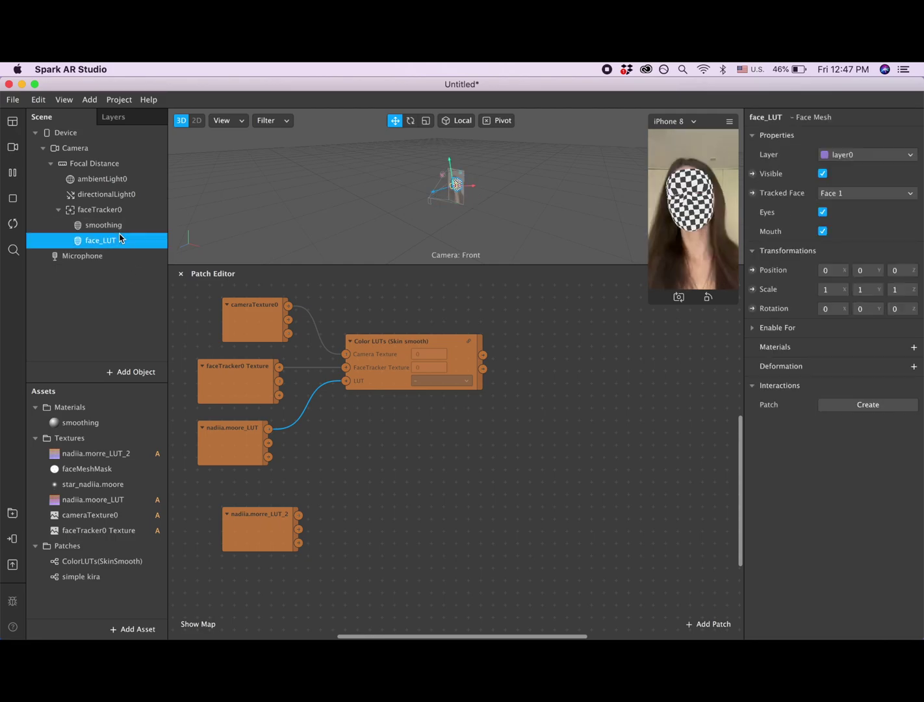
left_click(913, 349)
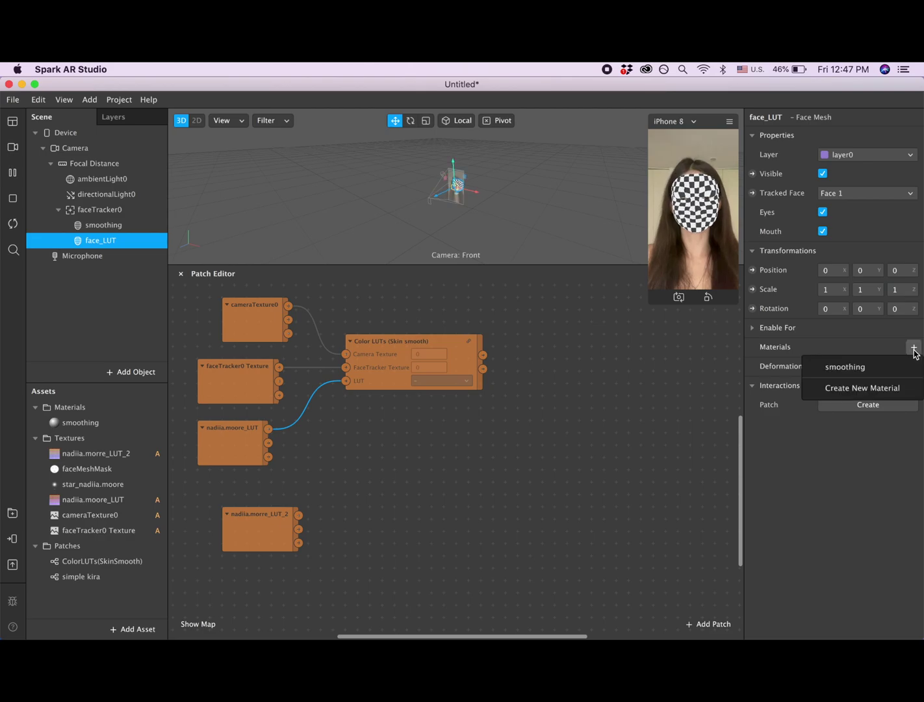
left_click(880, 390)
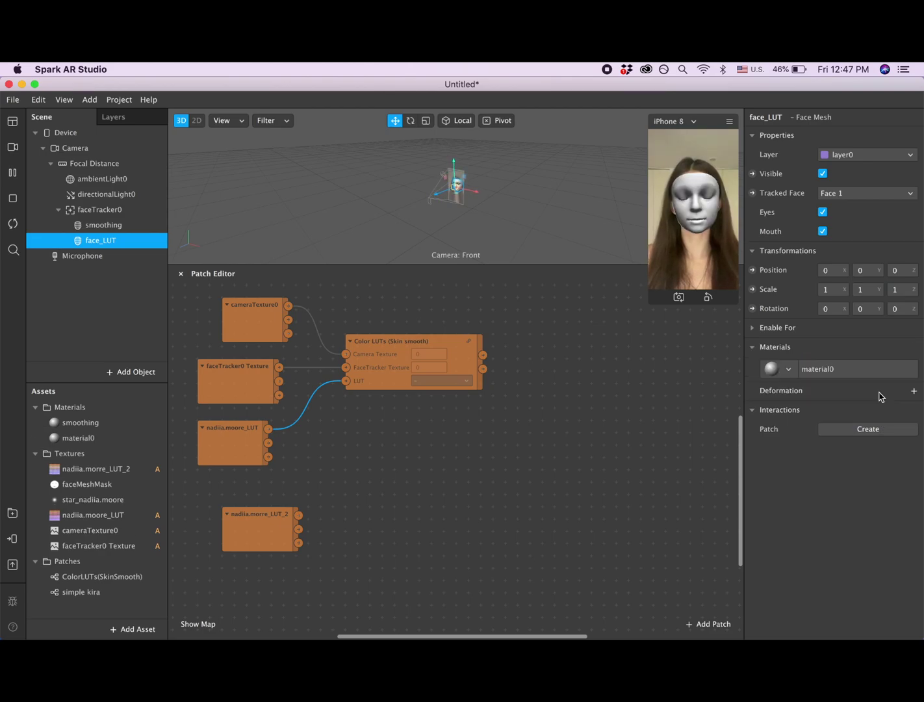
double_click(93, 444)
type("Face_LUT")
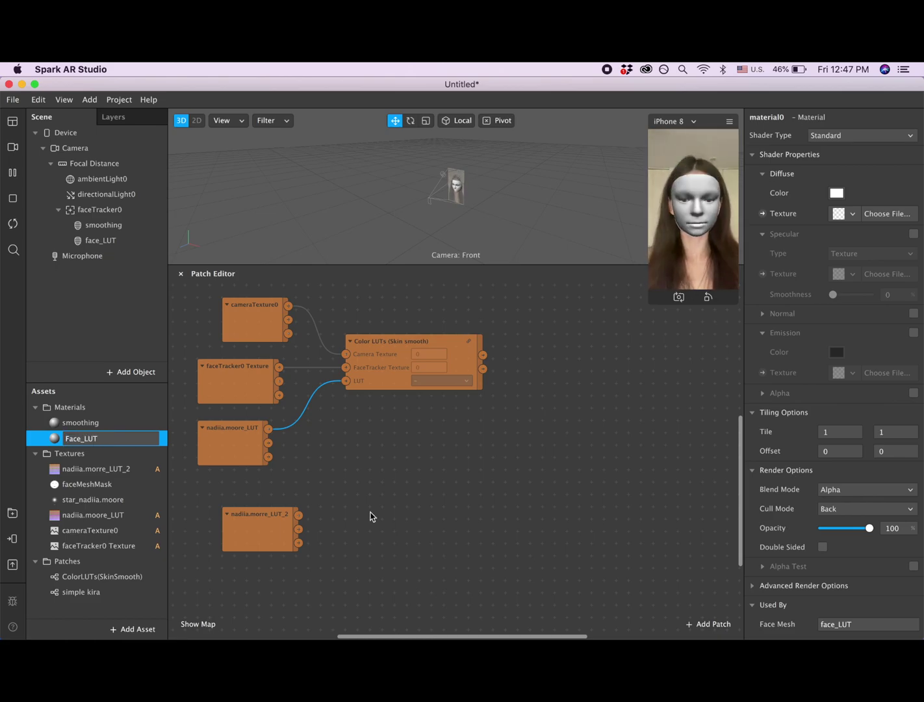
left_click(440, 521)
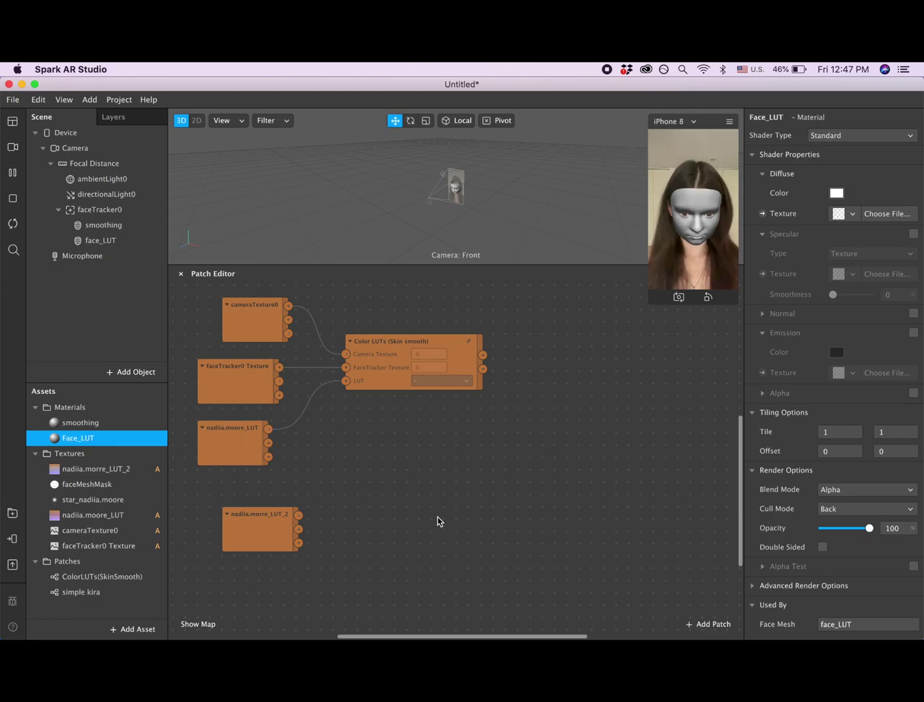
double_click(105, 441)
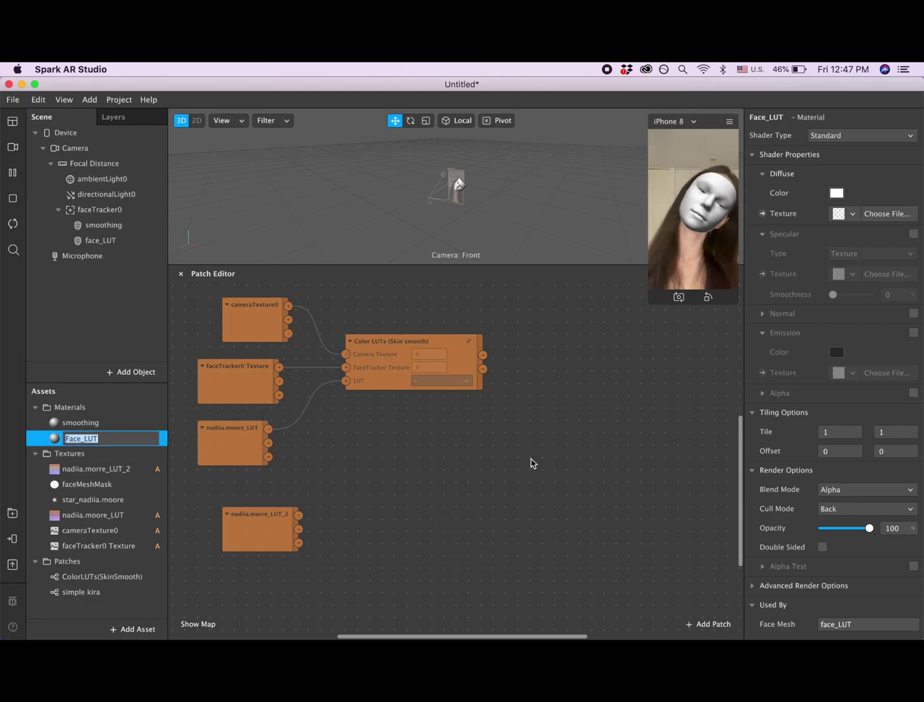
key("Return")
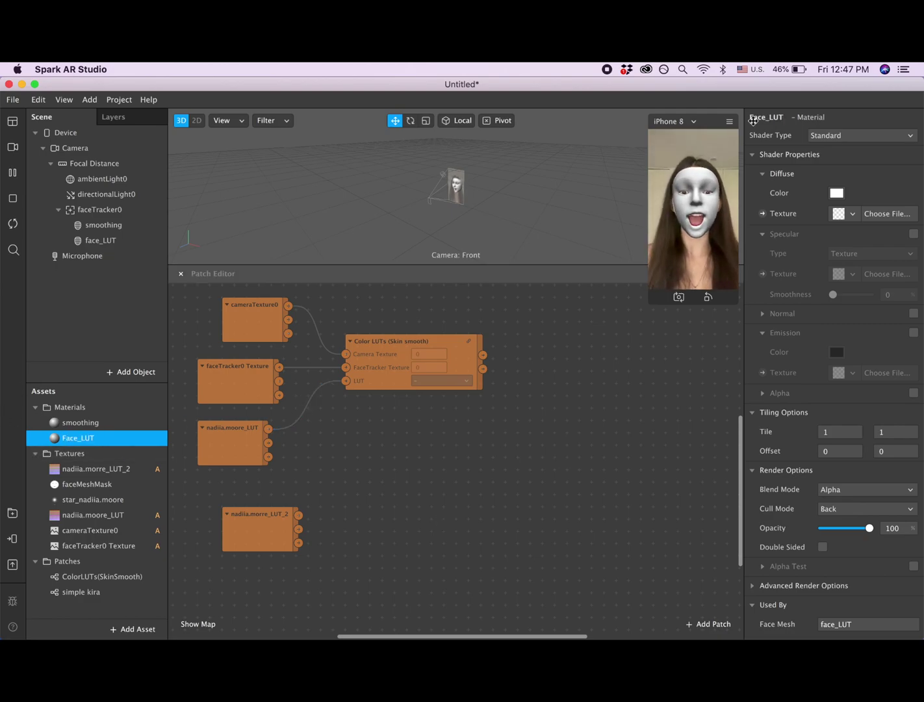
left_click(876, 135)
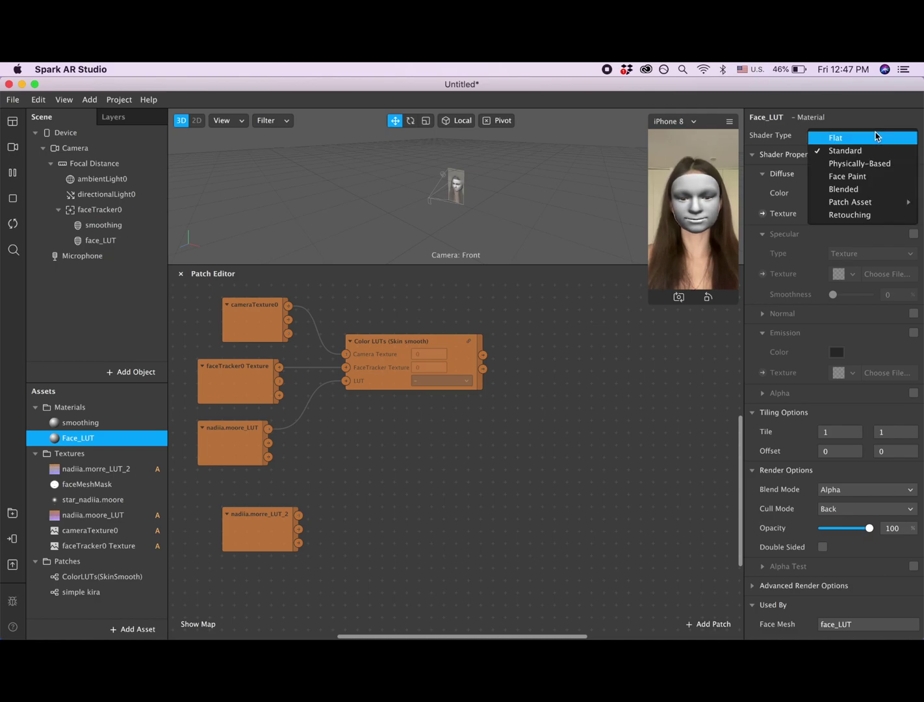
left_click(836, 139)
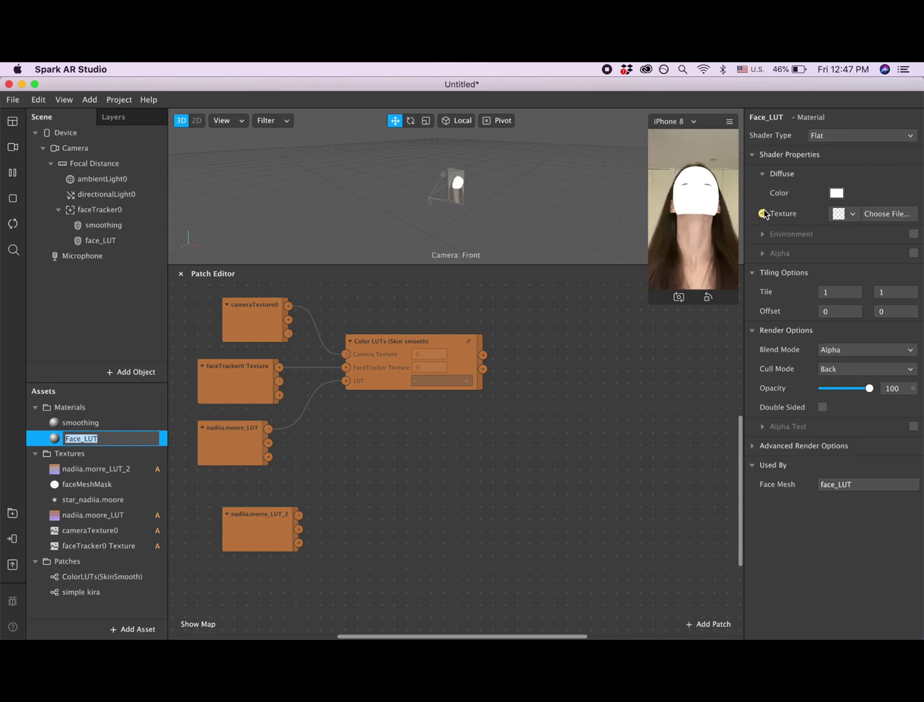
Step: Create a patch for the Face_LUT material's diffuse texture and connect the Color LUTs patch's second output to it
left_click(763, 213)
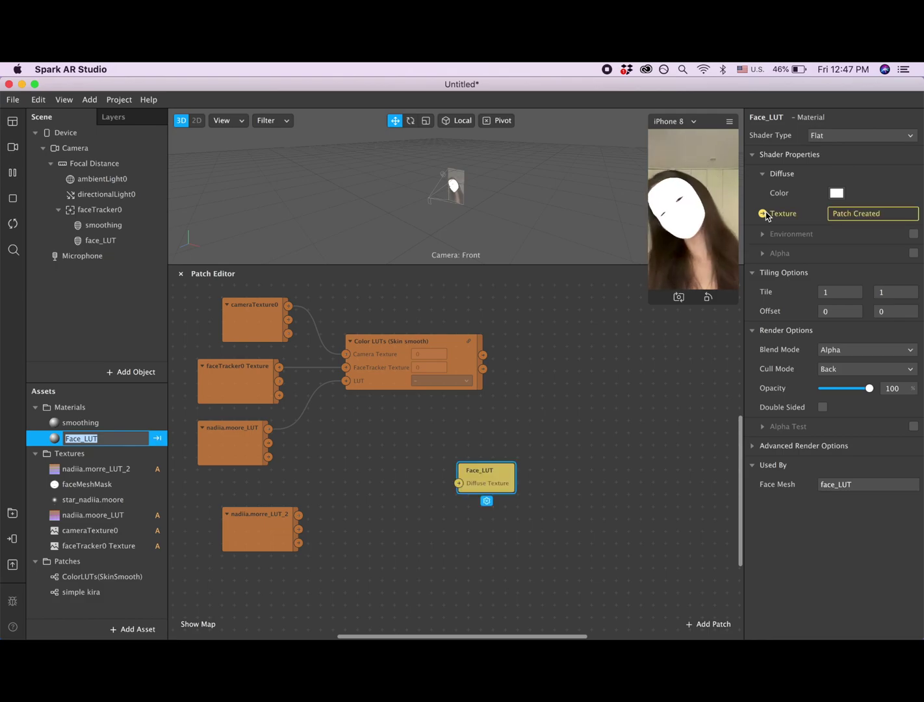
left_click_drag(497, 471, 614, 317)
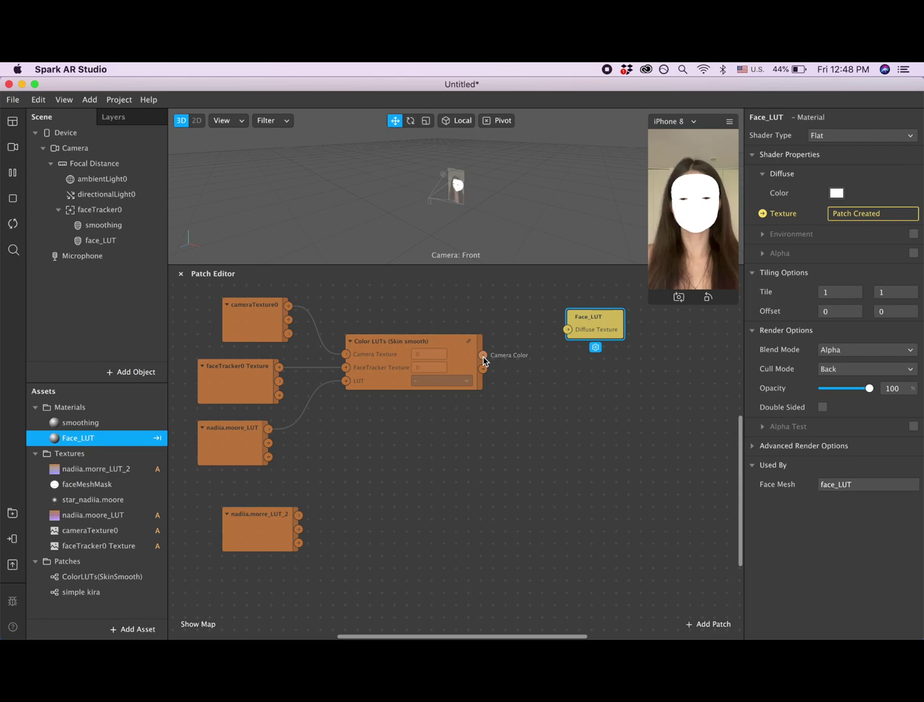
left_click_drag(592, 334, 581, 383)
left_click_drag(485, 370, 556, 380)
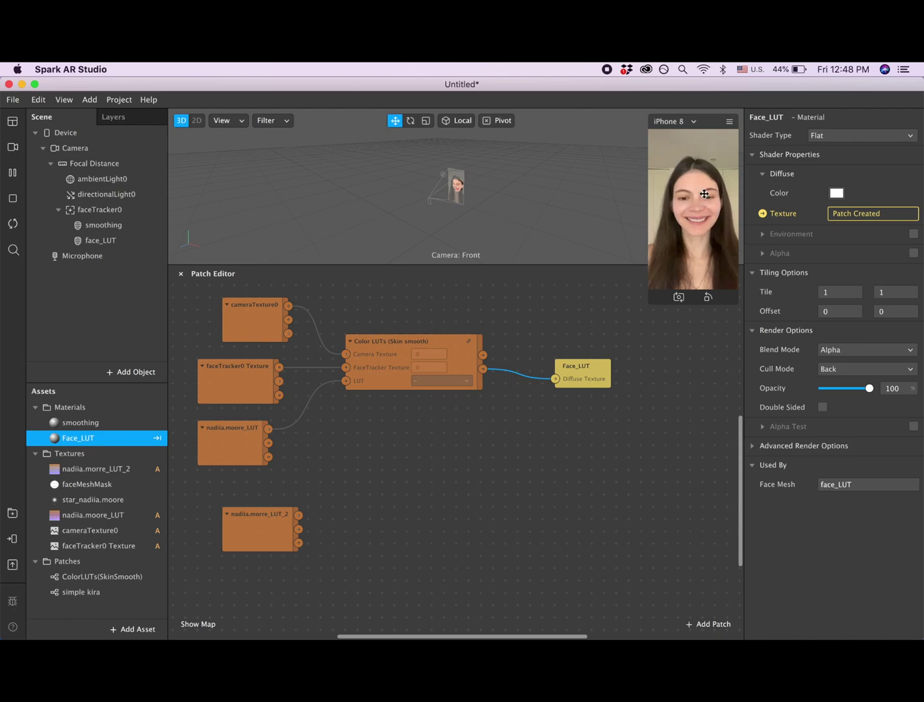
Step: Enable Alpha on the Face_LUT material and use faceMeshMask as its alpha texture
left_click(913, 253)
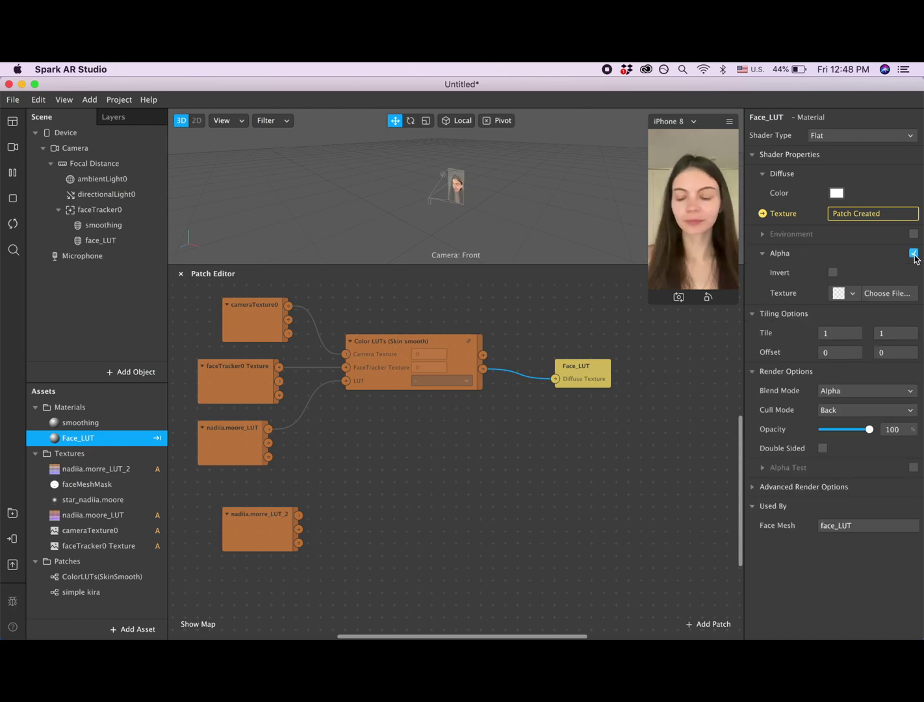
left_click(853, 295)
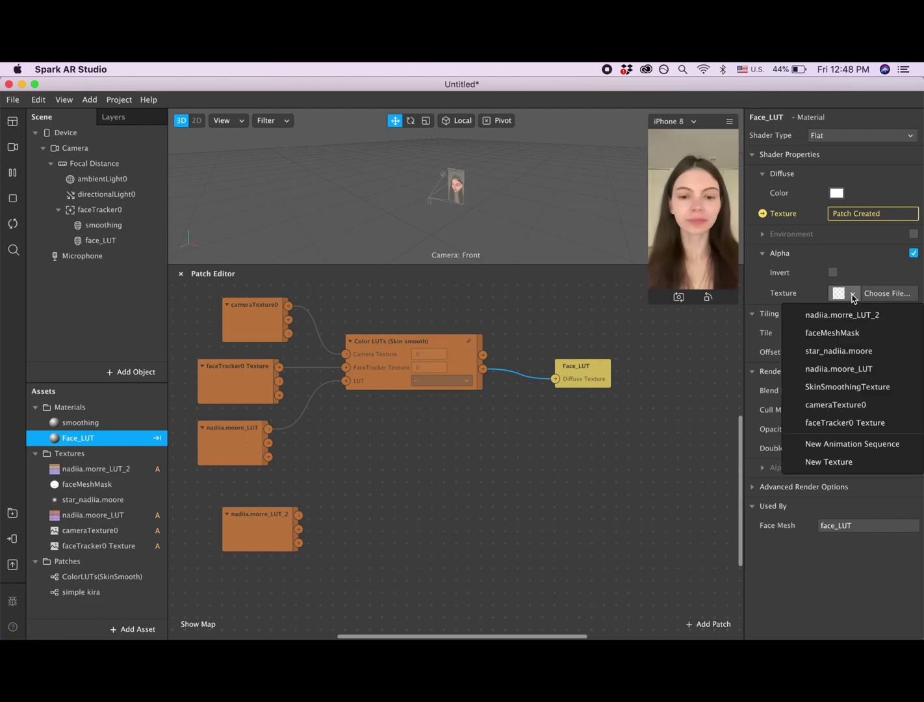
left_click(842, 331)
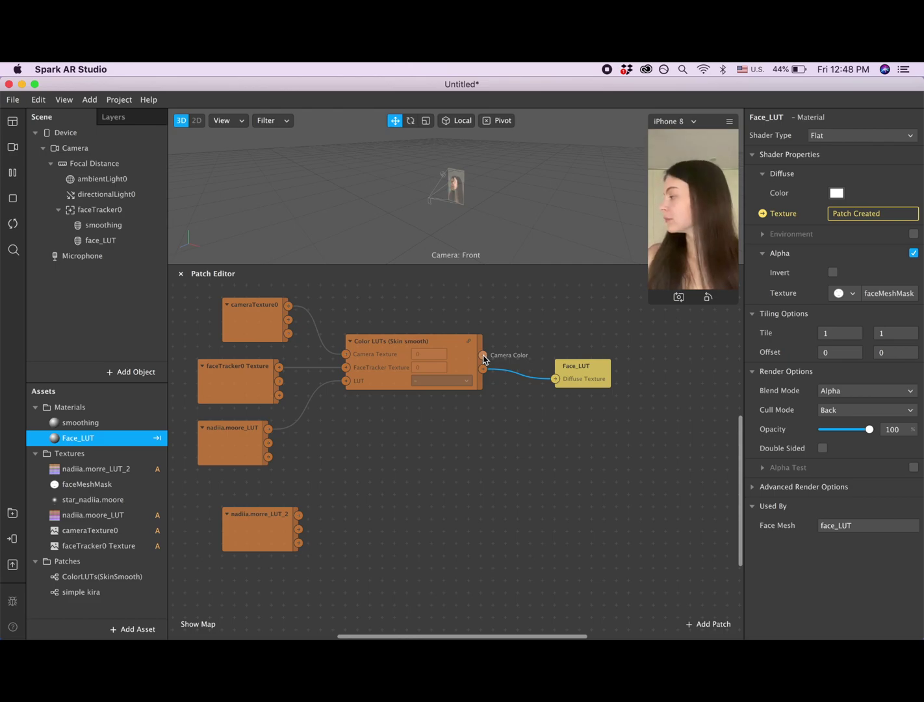
Step: Insert a rectangle into the scene and move its canvas above the face tracker in the scene hierarchy
left_click(134, 372)
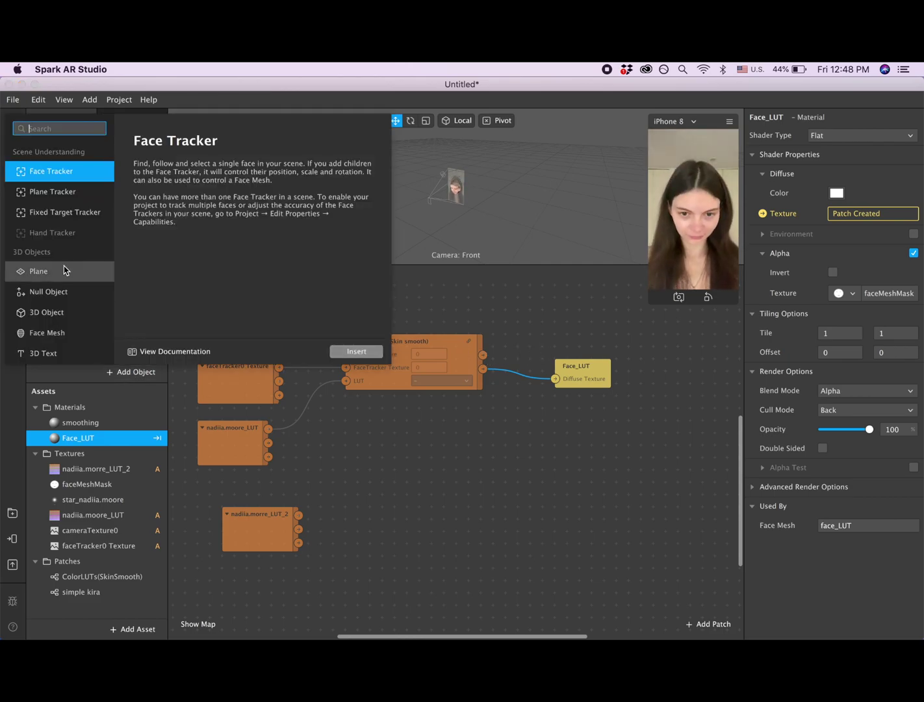
scroll(63, 244, "down", 5)
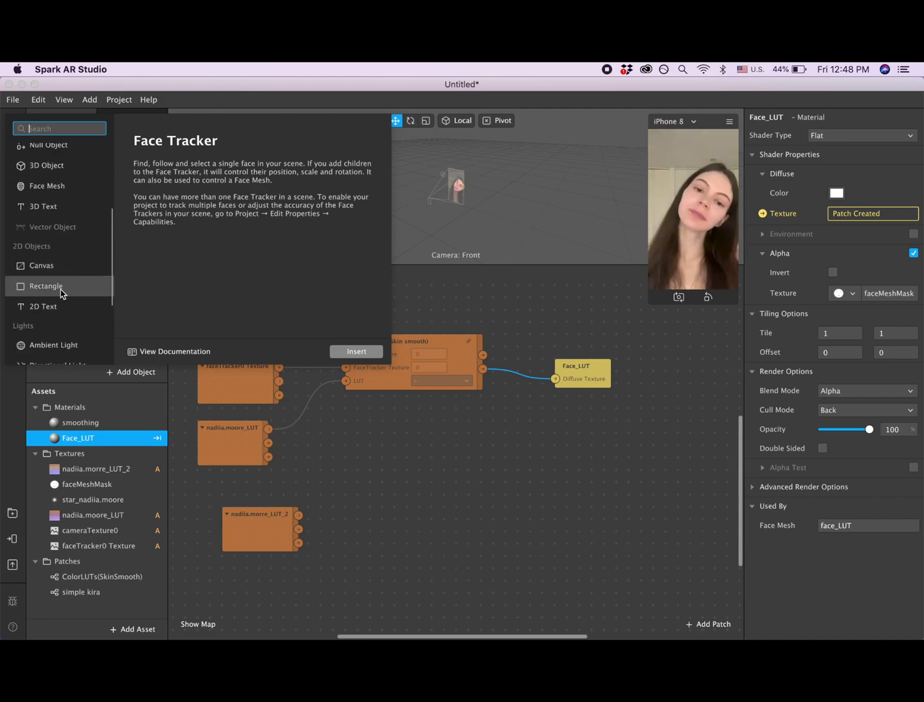
left_click(62, 287)
left_click(356, 352)
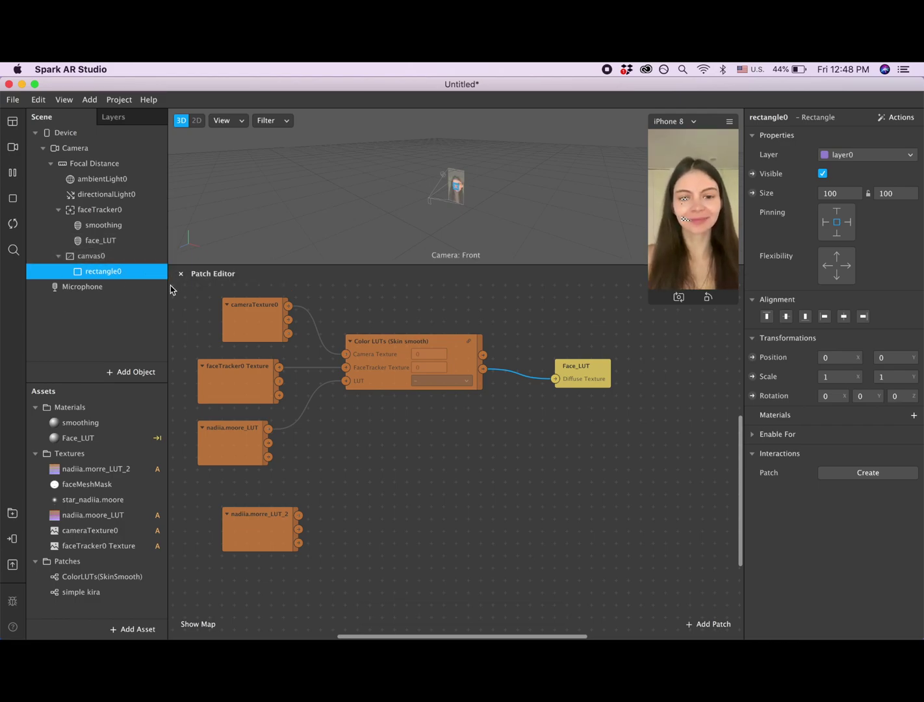
left_click(120, 256)
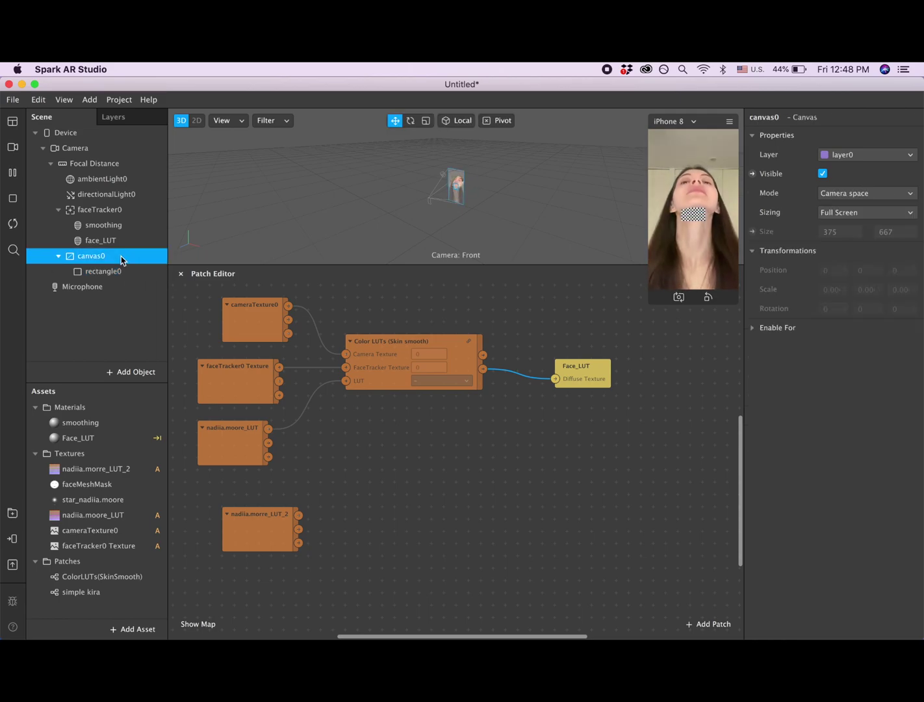
left_click_drag(77, 260, 117, 202)
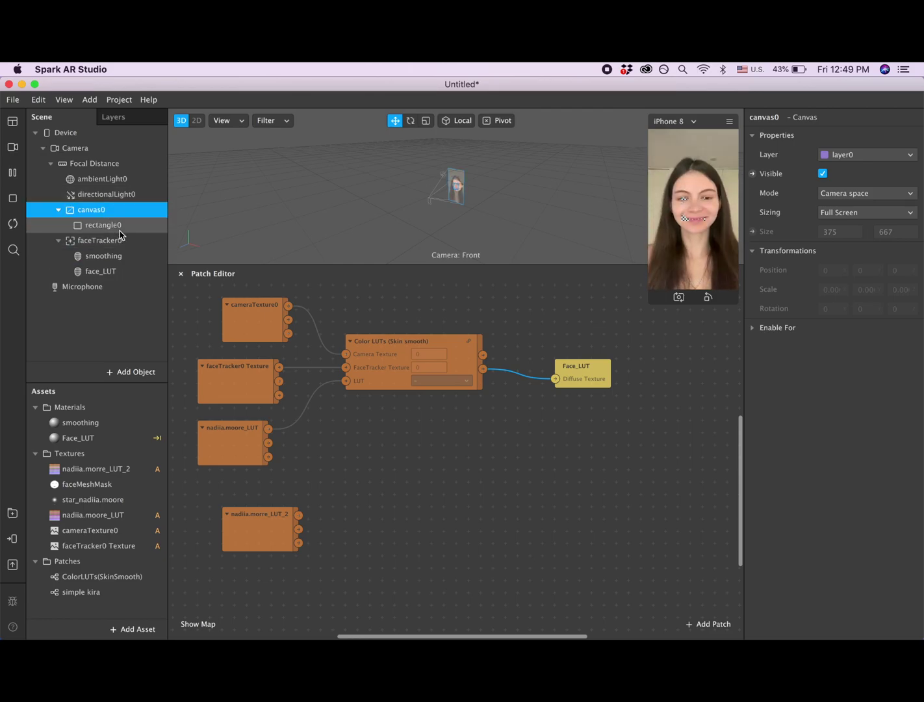
Step: Rename the rectangle under the canvas as BG_LUT
double_click(119, 232)
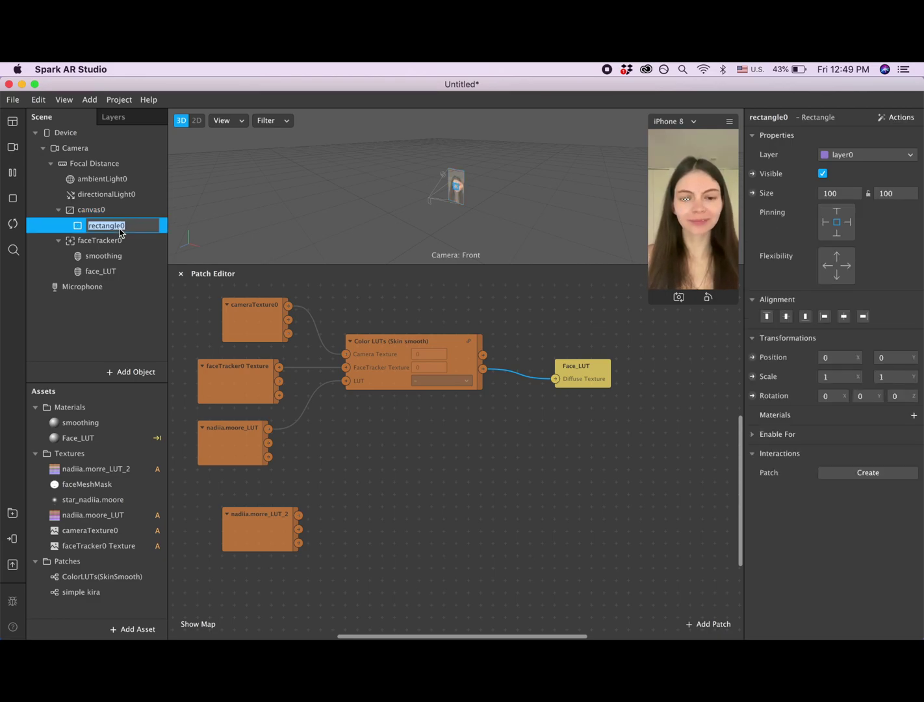
type("BG")
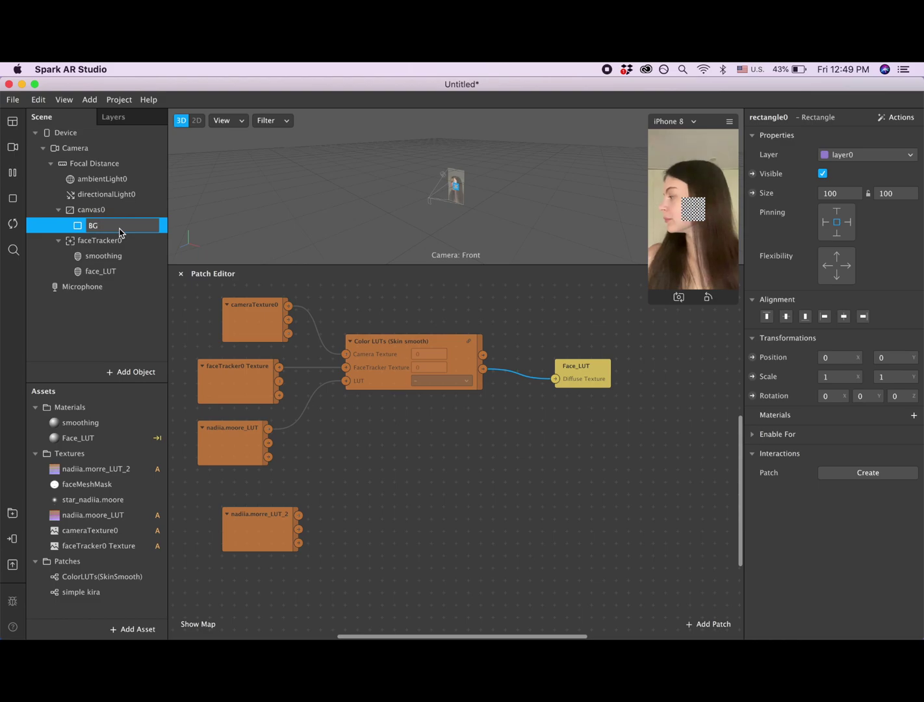
type("_LUT")
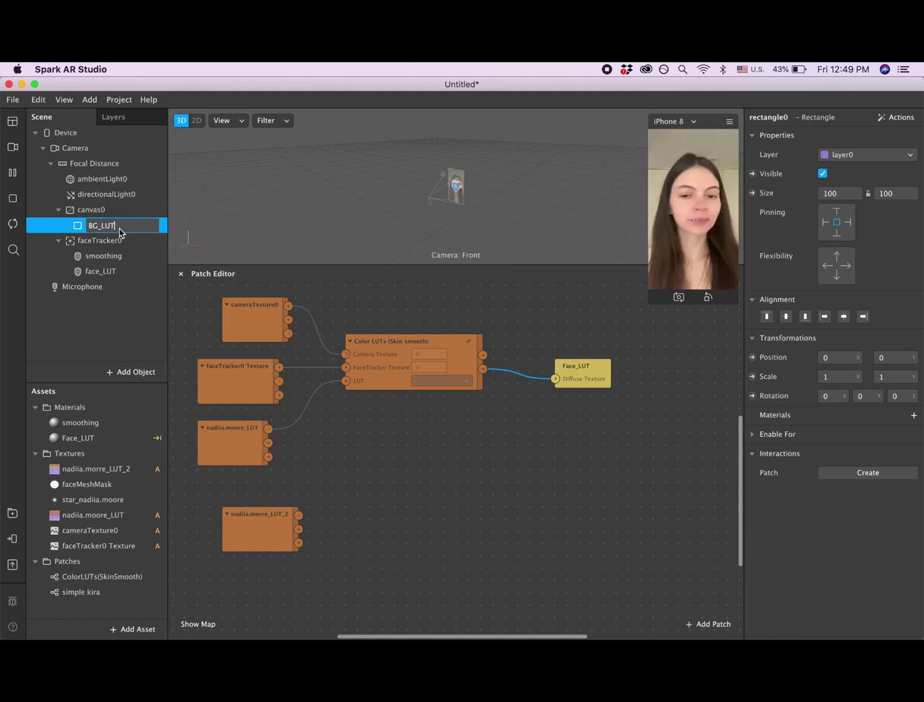
left_click(140, 258)
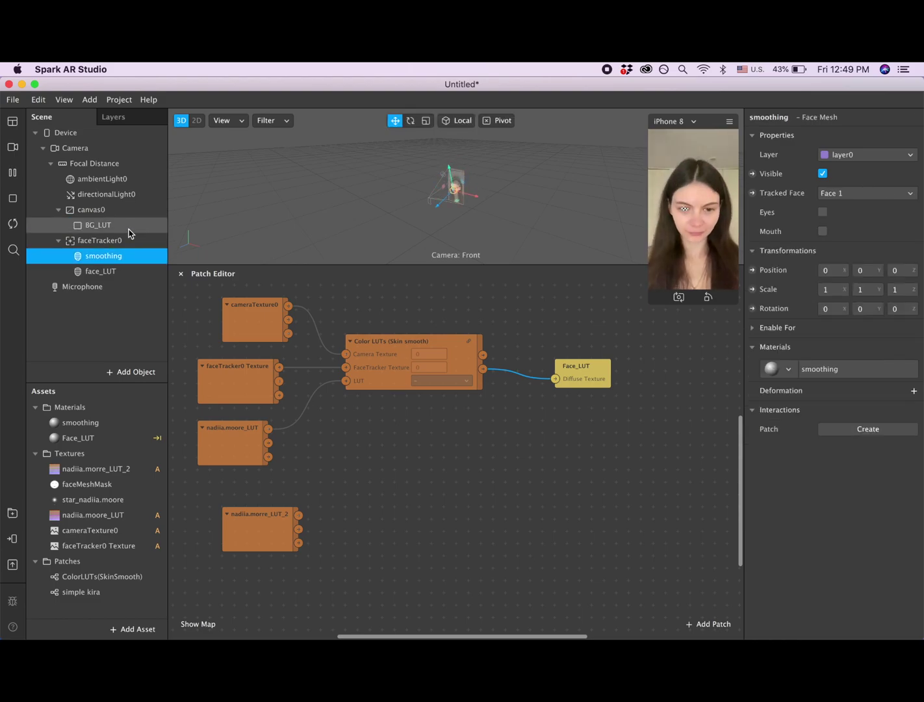
Step: Set the BG_LUT rectangle's size to Fill Width and Fill Height so that it covers the whole canvas
left_click(129, 232)
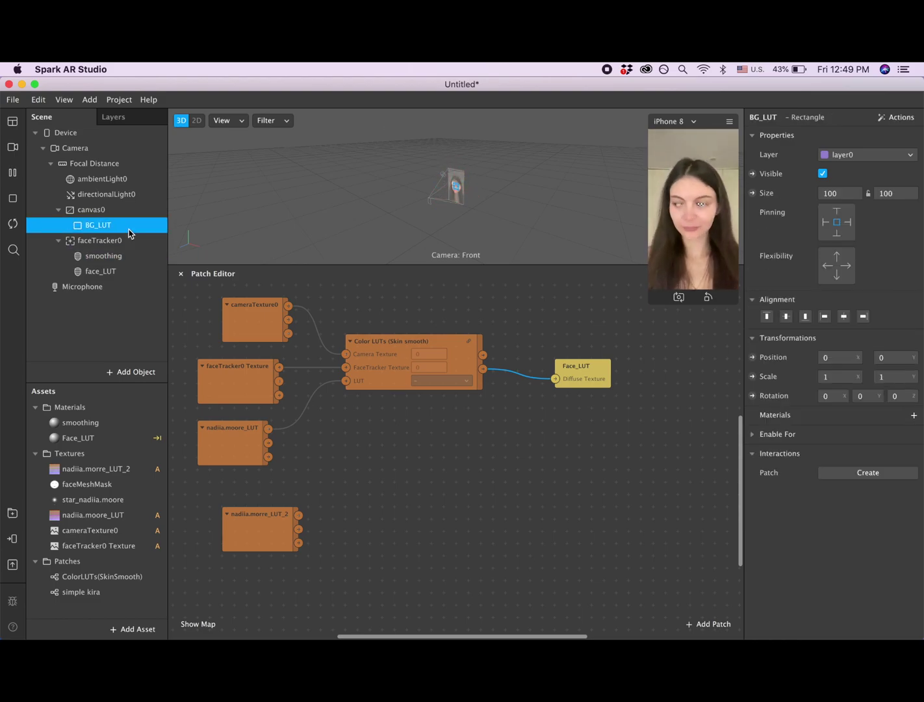
left_click(842, 194)
left_click(845, 213)
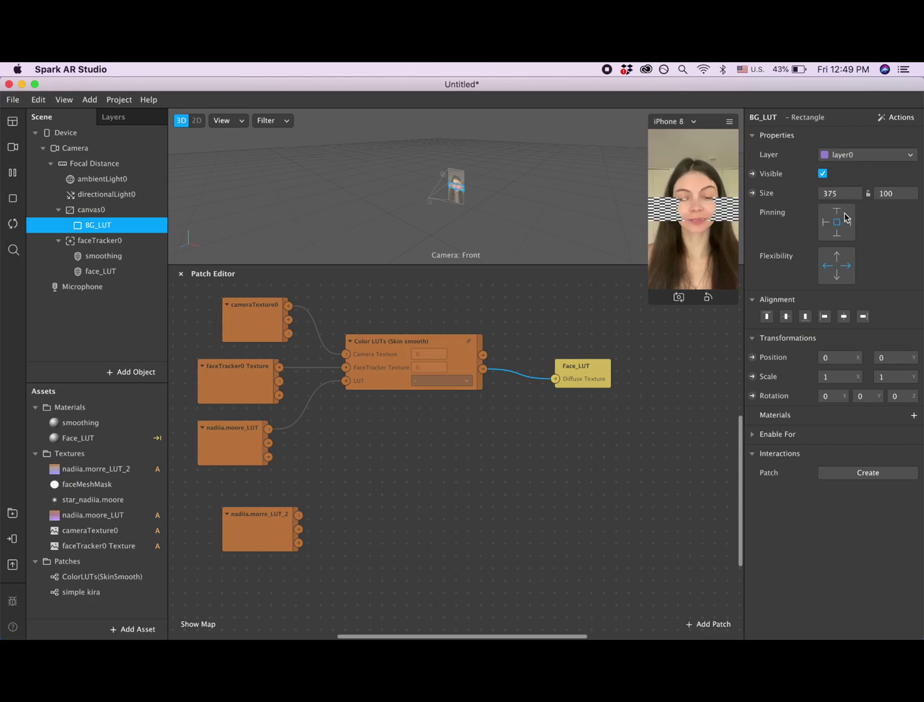
left_click(891, 193)
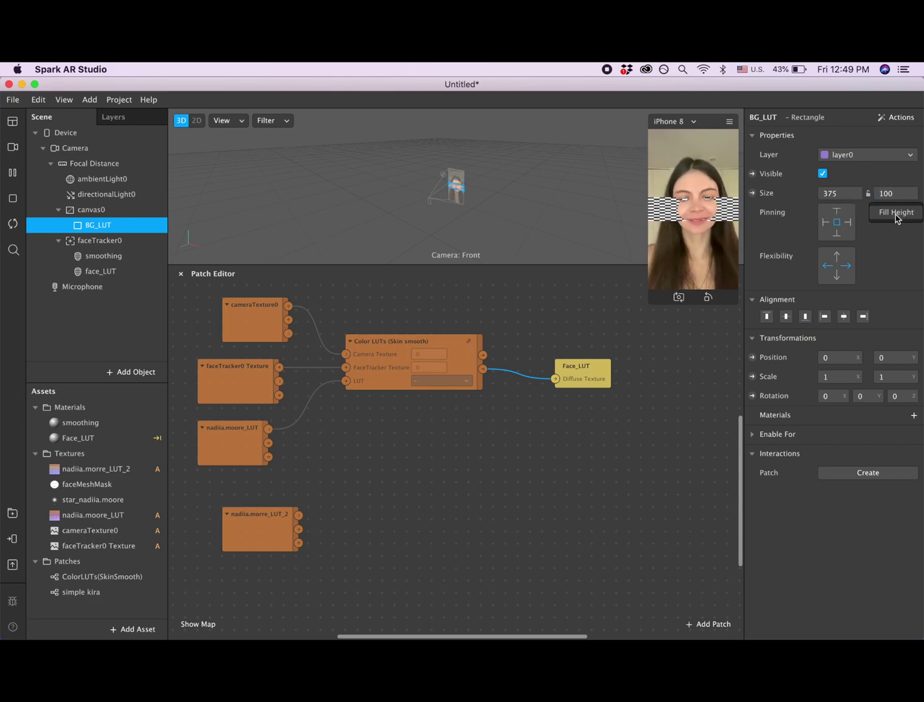
left_click(896, 214)
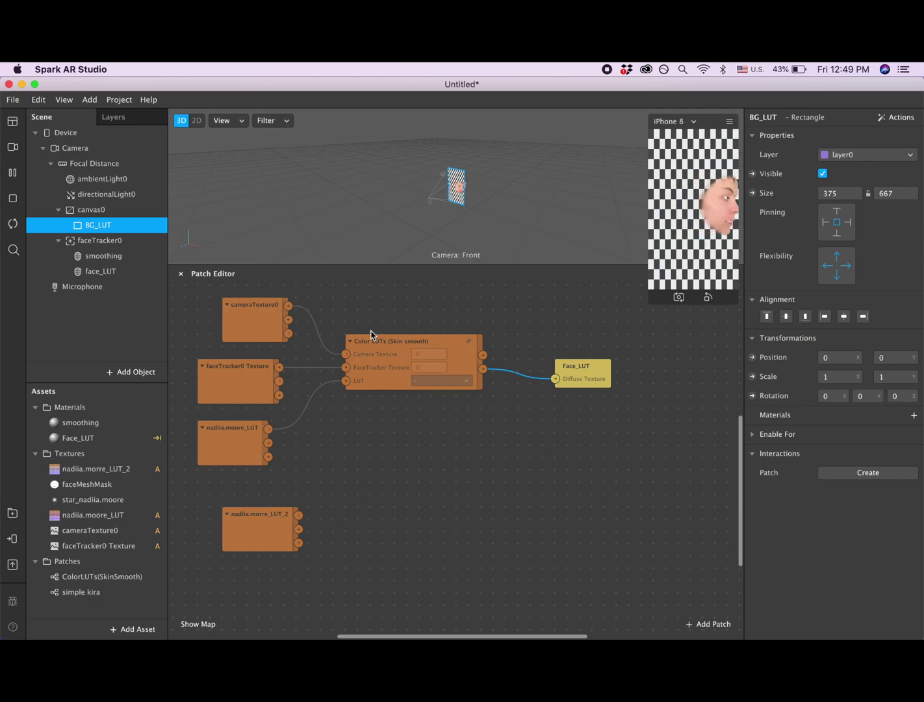
Step: Create a new material for the BG_LUT rectangle and rename the material BG_LUT
left_click(914, 416)
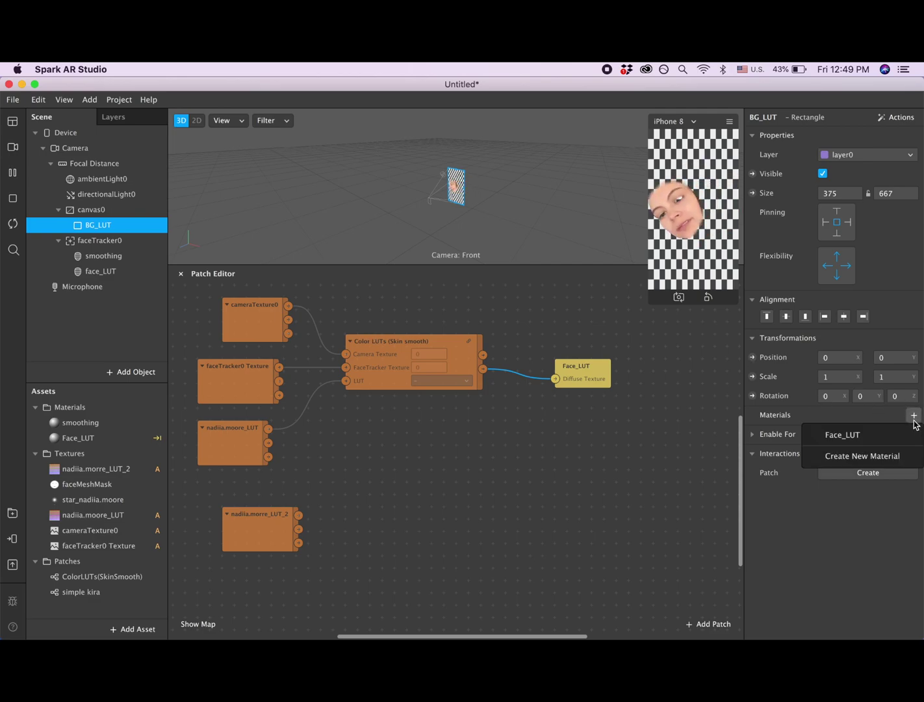
left_click(887, 455)
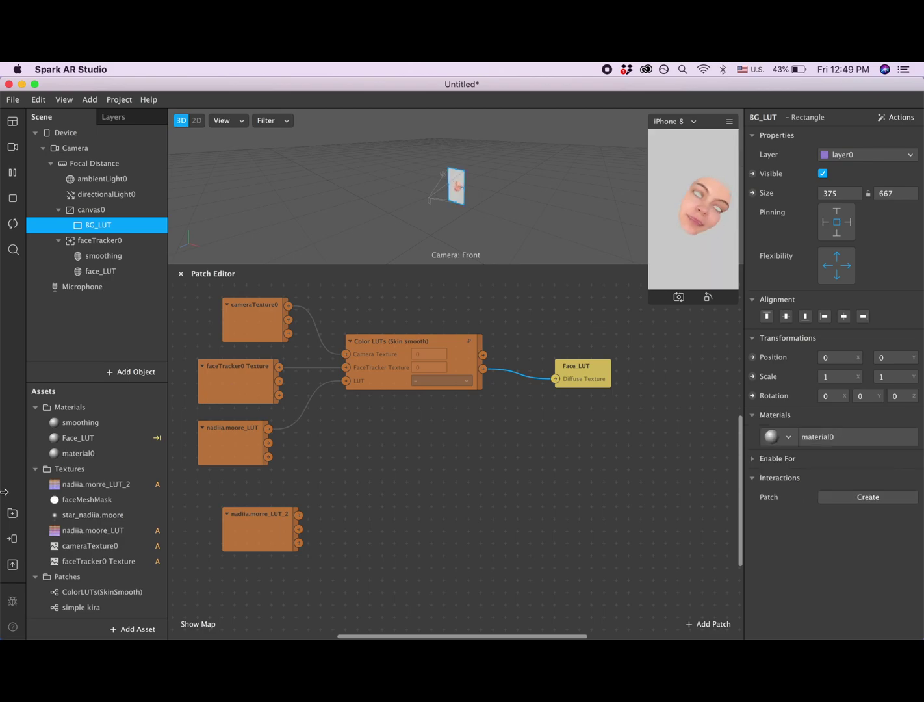
double_click(102, 454)
type("BG_LUT")
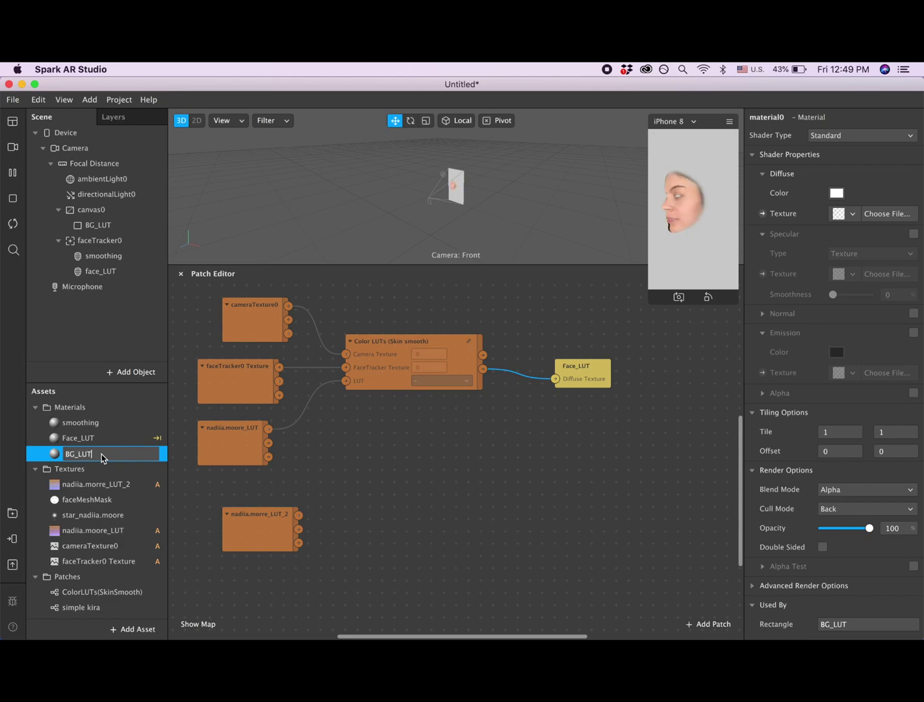
key("Return")
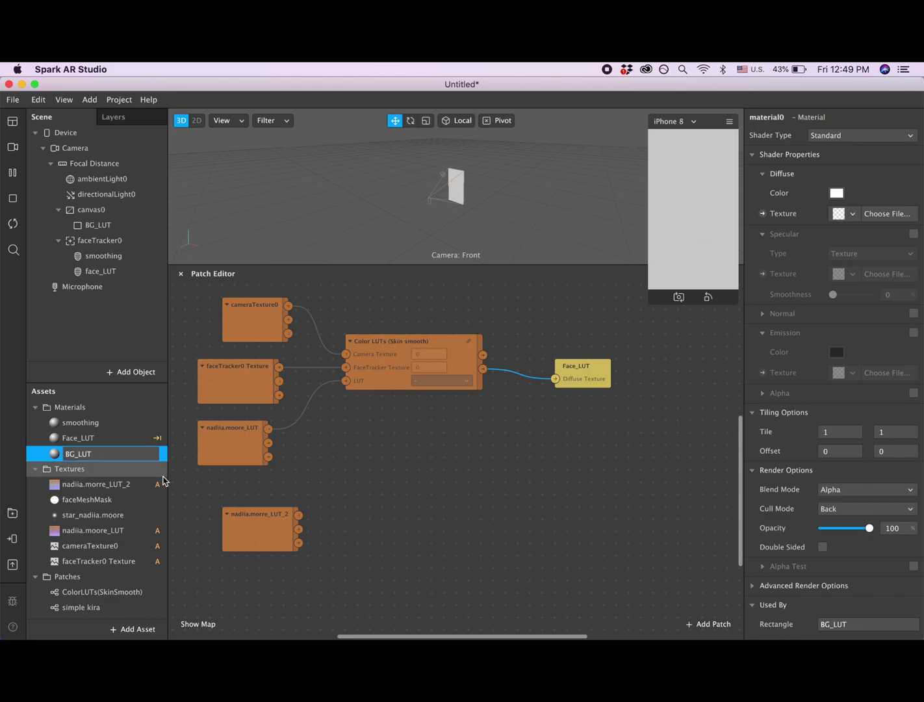
double_click(78, 453)
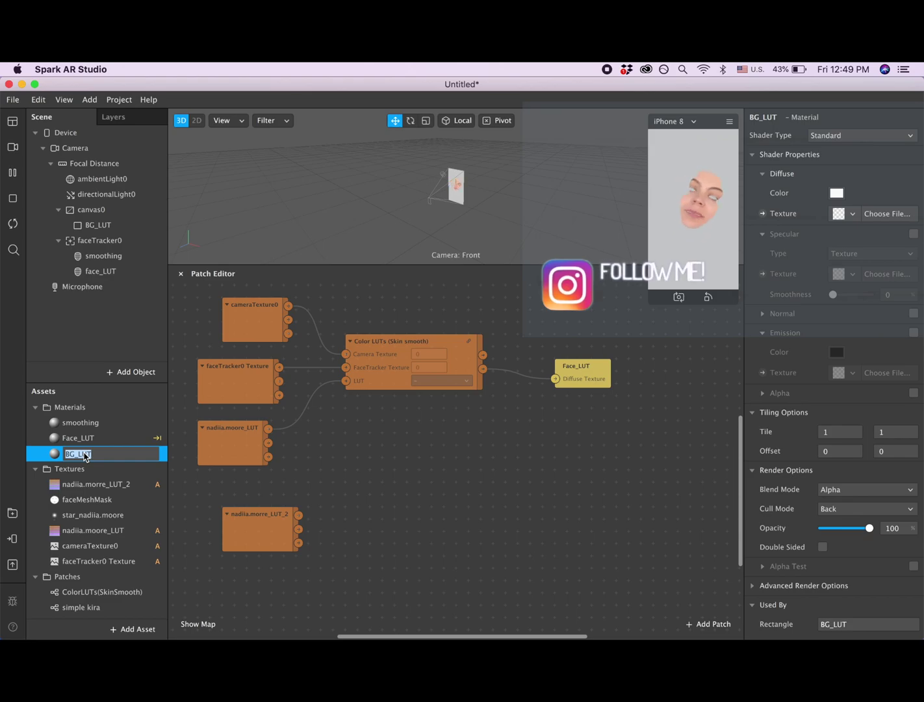
key("Return")
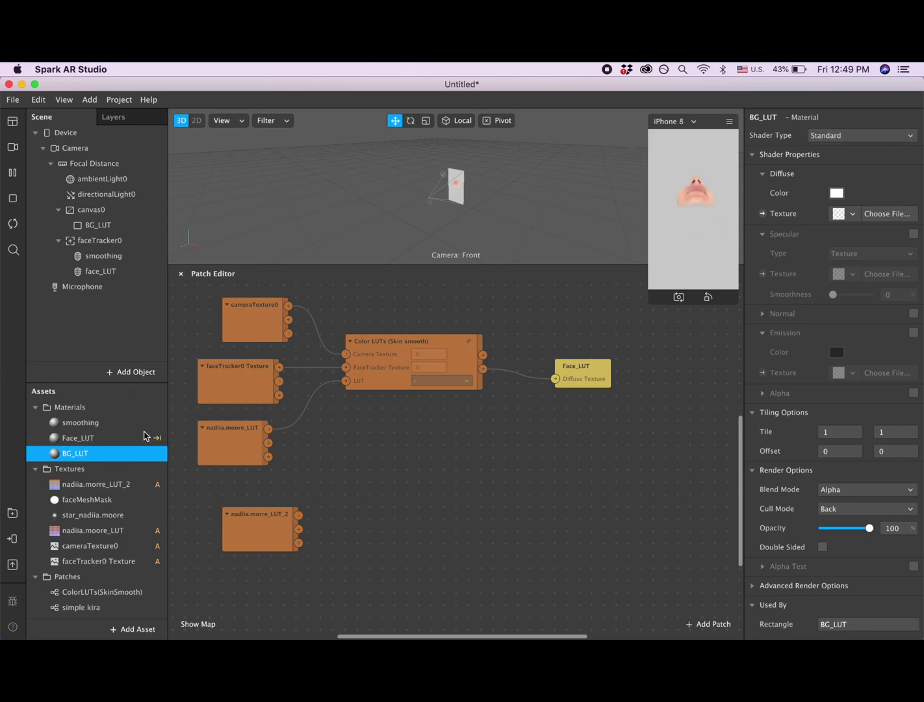
Step: Set the BG_LUT material's shader to Flat and connect the Color LUTs patch's first output to a patch for its diffuse texture
left_click(882, 137)
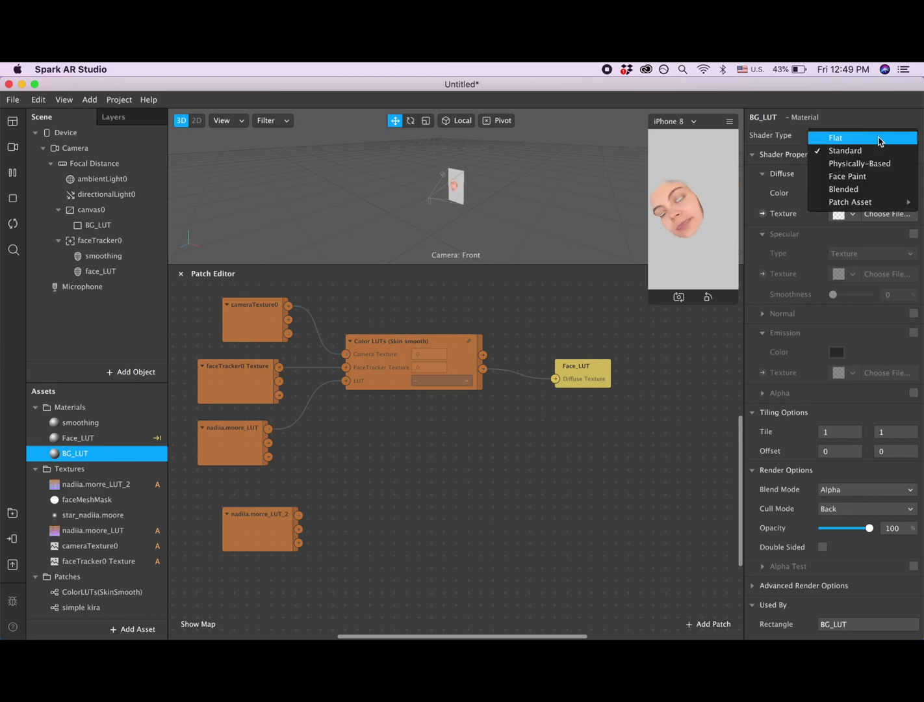
left_click(876, 138)
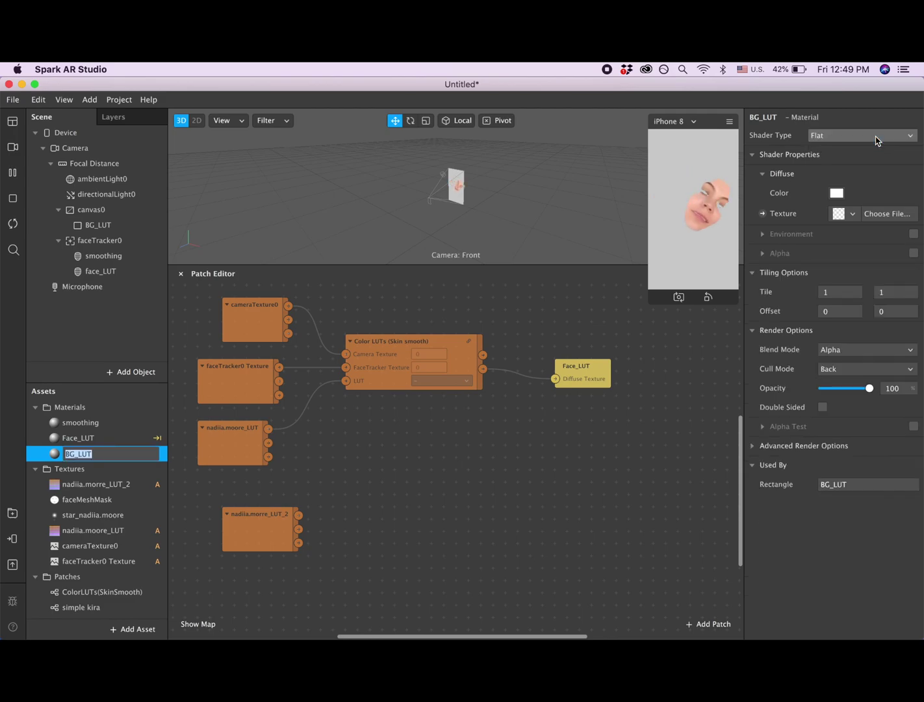
left_click(762, 213)
left_click_drag(477, 471, 574, 305)
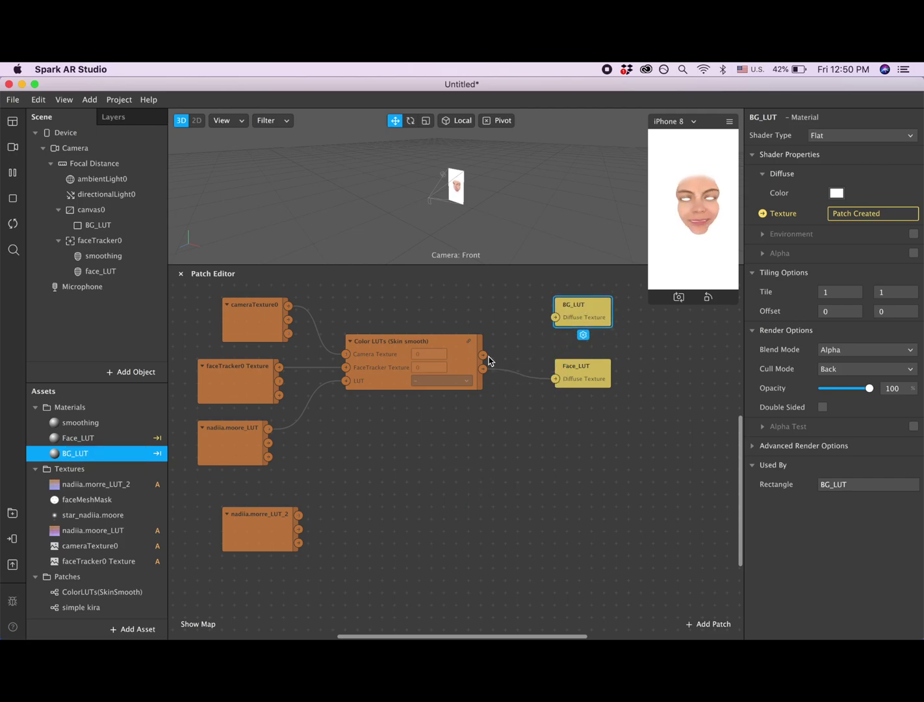
left_click_drag(487, 357, 555, 317)
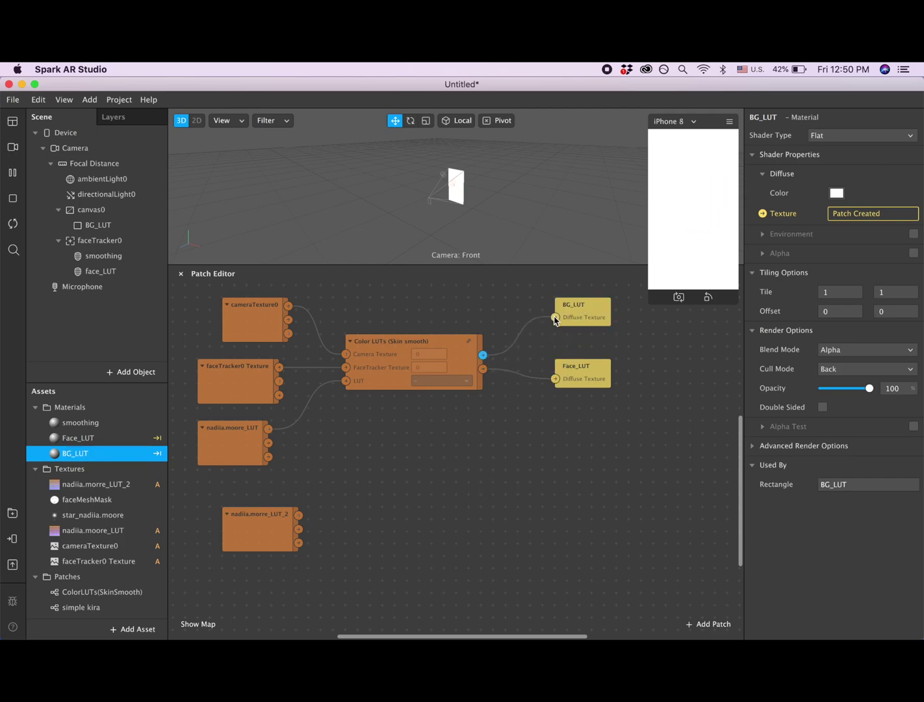
left_click(607, 311)
left_click_drag(607, 311, 612, 314)
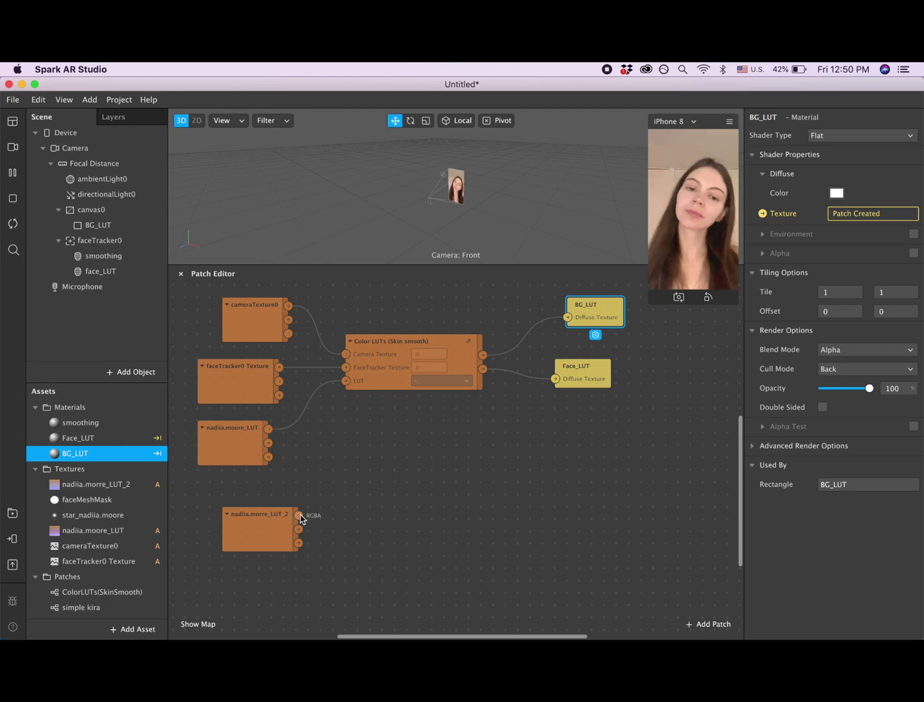
Step: Try nadiia.morre_LUT_2 as the Color LUTs patch's LUT input, reconnect nadiia.moore_LUT and delete the nadiia.morre_LUT_2 patch
left_click_drag(299, 515, 344, 384)
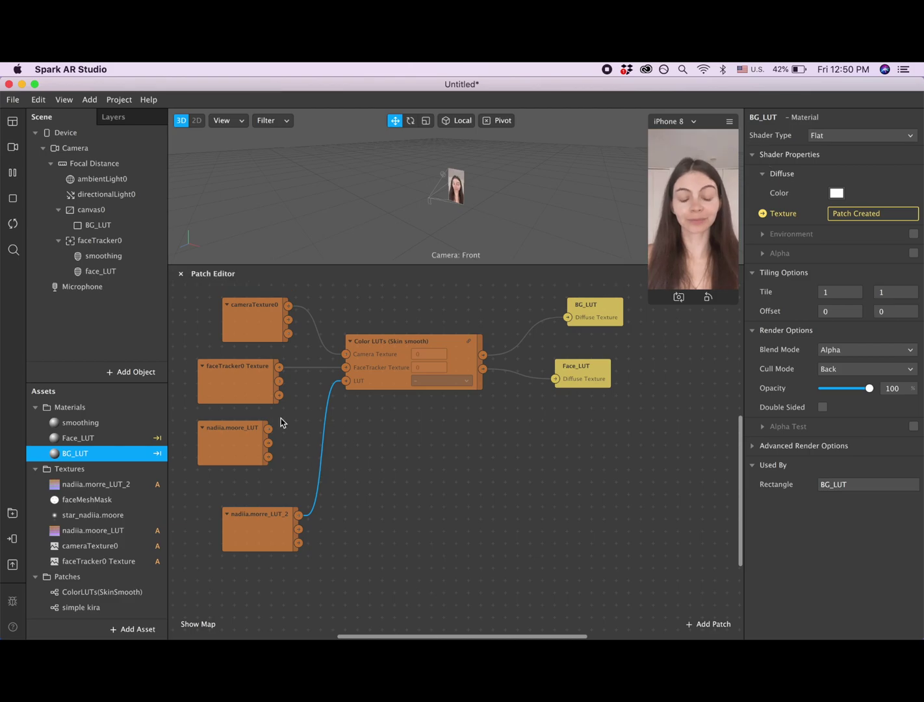
left_click_drag(269, 428, 345, 381)
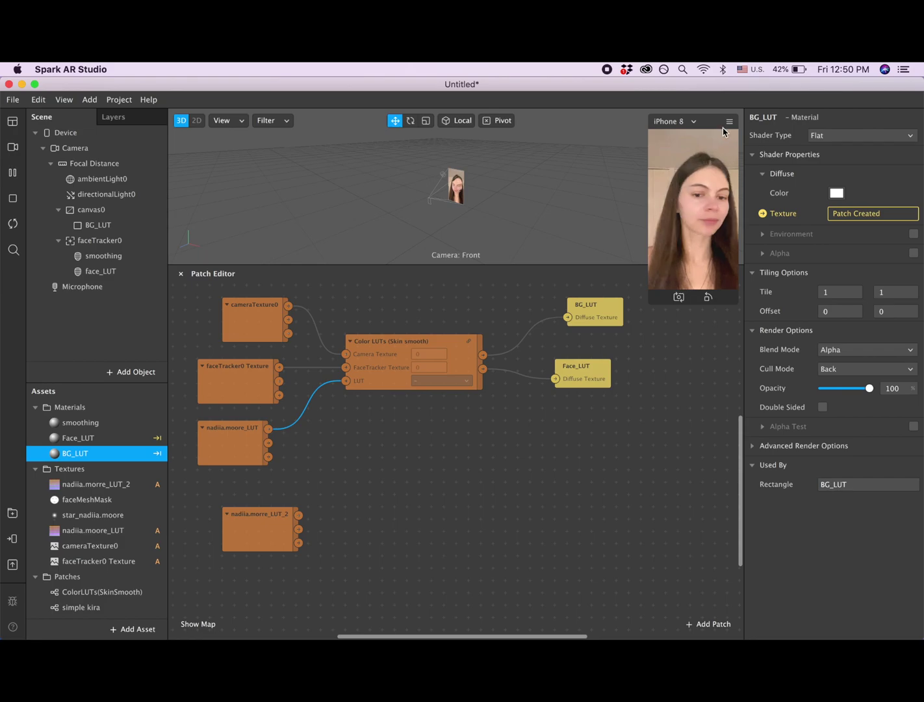
left_click(267, 524)
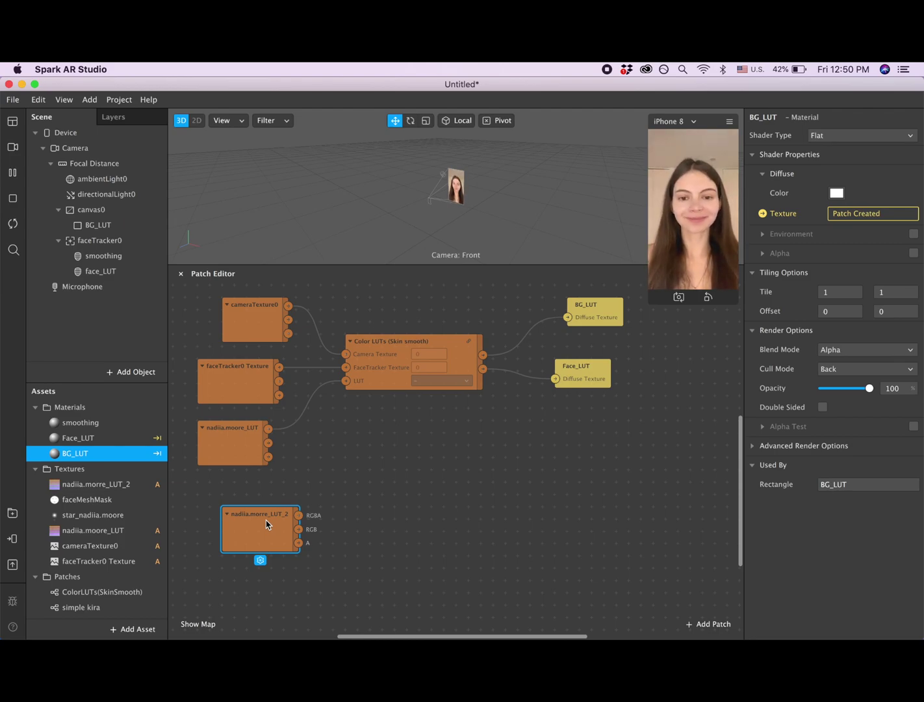
key("BackSpace")
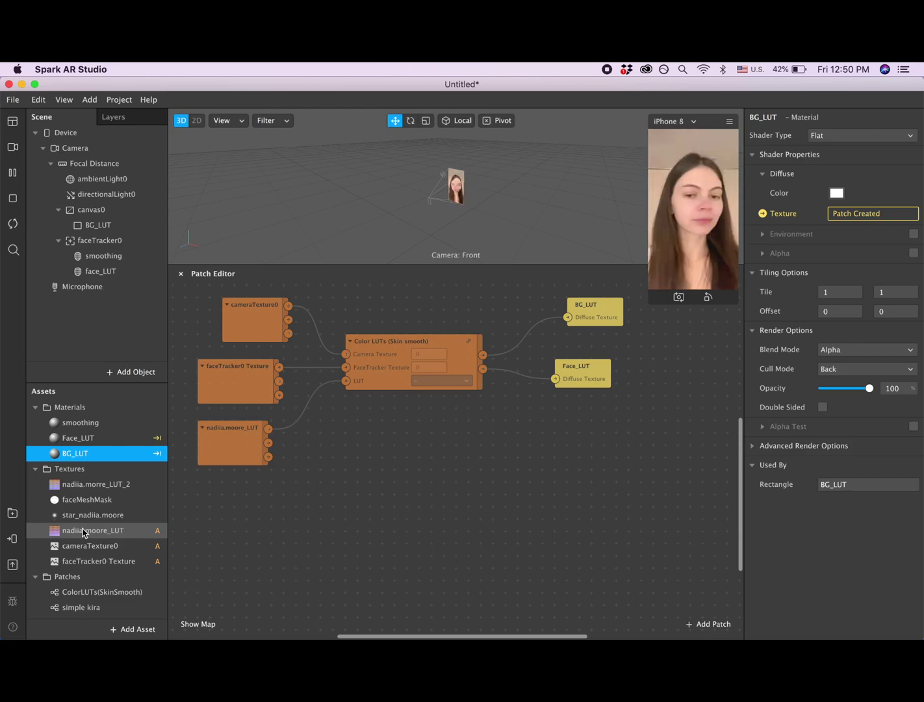
Step: Add the simple kira patch asset to the patch graph and place it below the Color LUTs patch
left_click(35, 84)
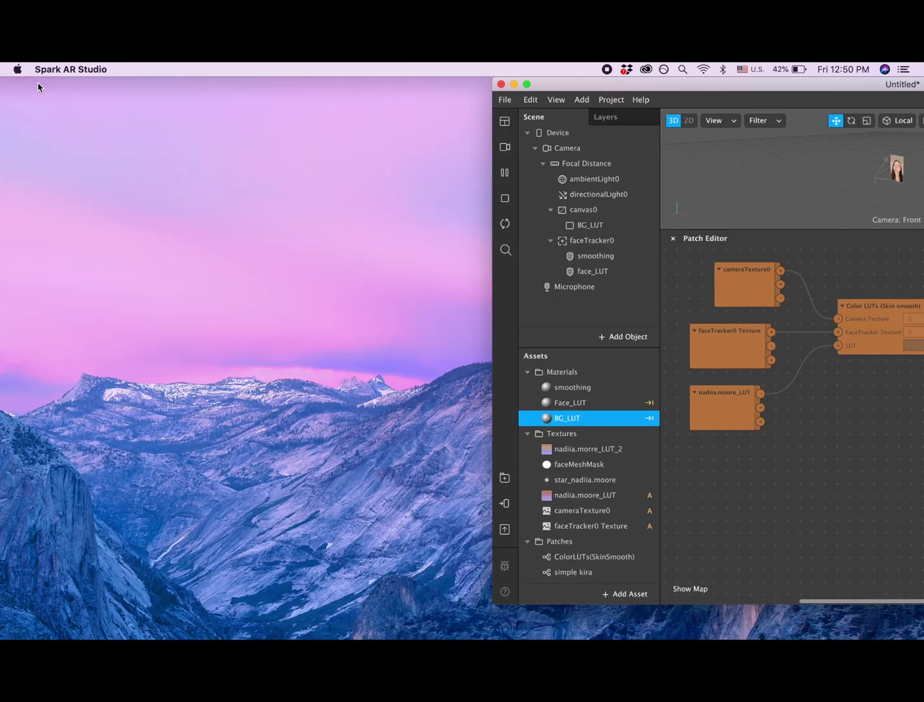
left_click_drag(571, 89, 308, 90)
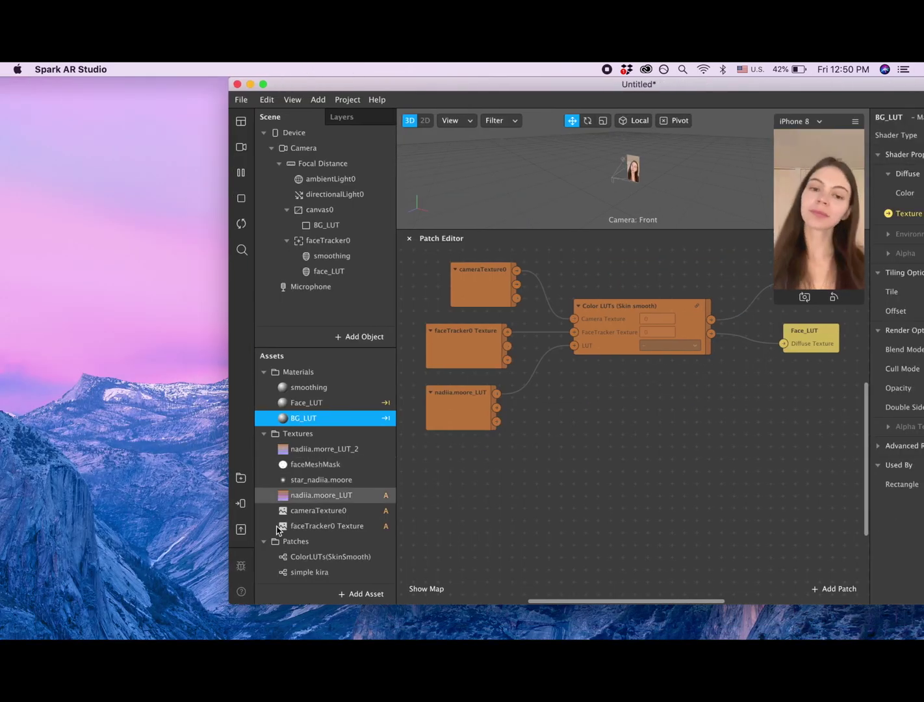
left_click_drag(312, 572, 679, 452)
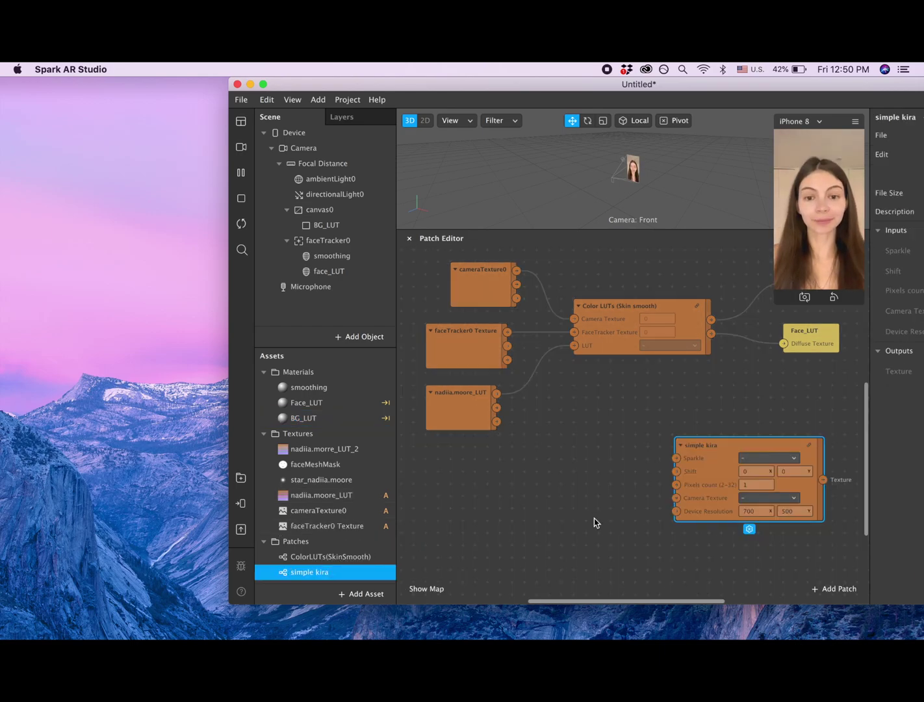
left_click(263, 84)
left_click_drag(500, 485, 439, 466)
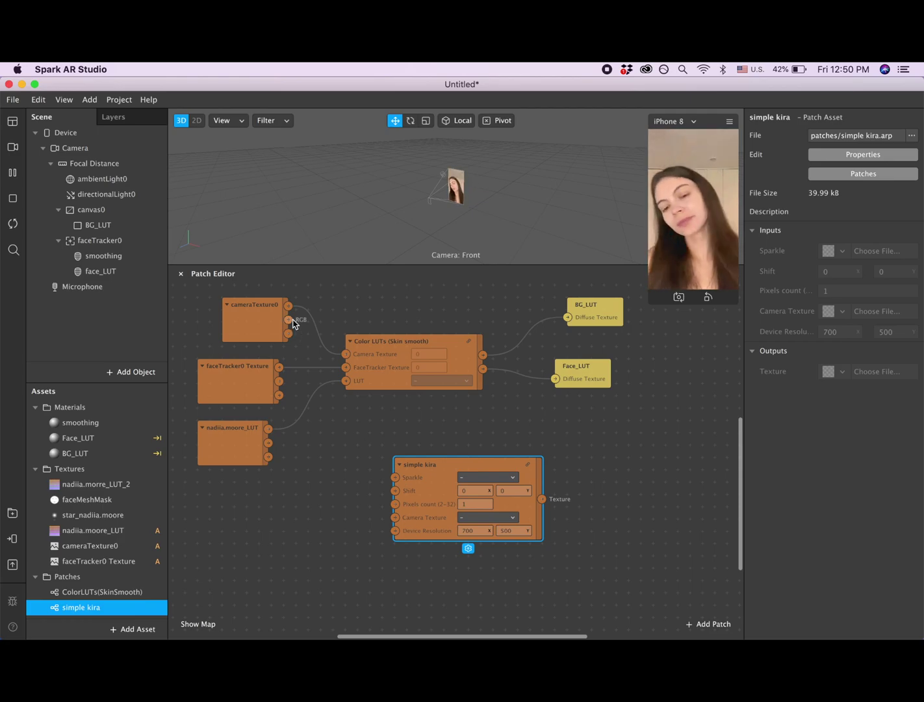
Step: Connect cameraTexture0's RGBA output to simple kira's Camera Texture input and add the star_nadiia.moore texture as a patch below nadiia.moore_LUT
left_click_drag(289, 306, 396, 520)
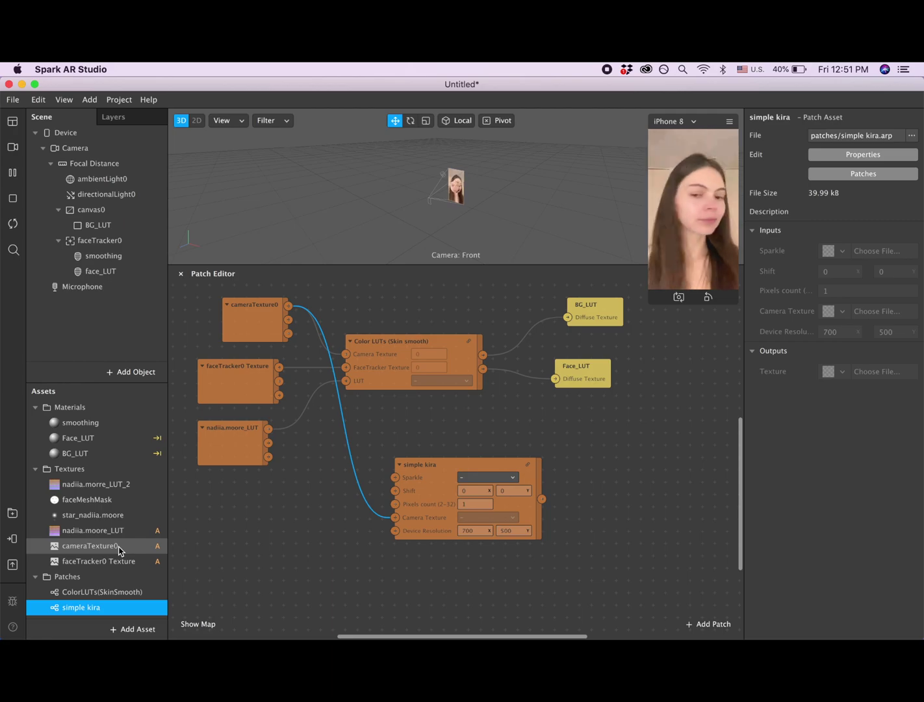
left_click(118, 516)
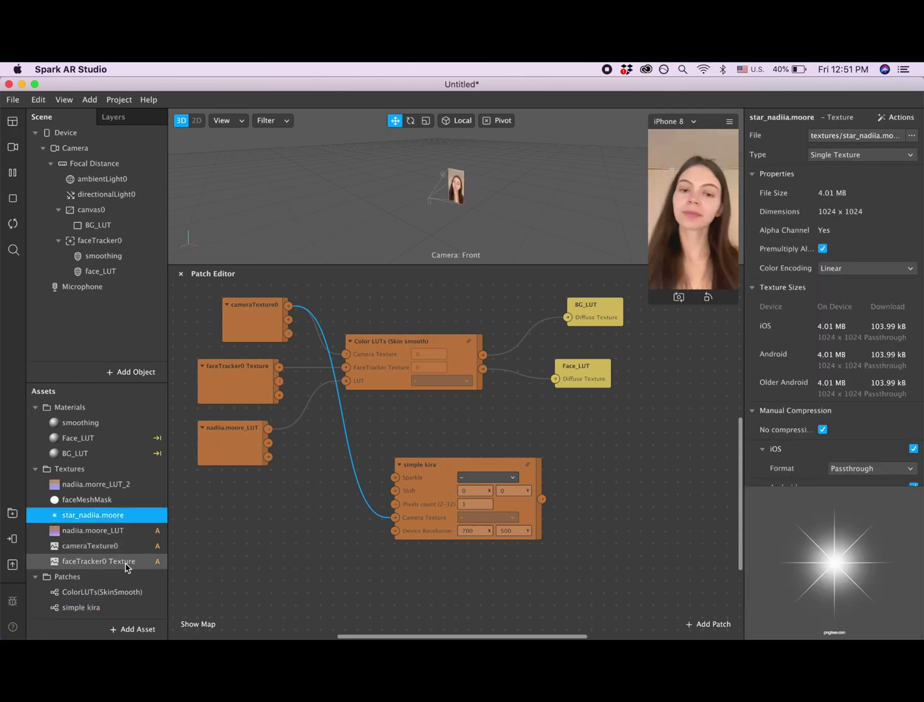
left_click_drag(102, 520, 219, 498)
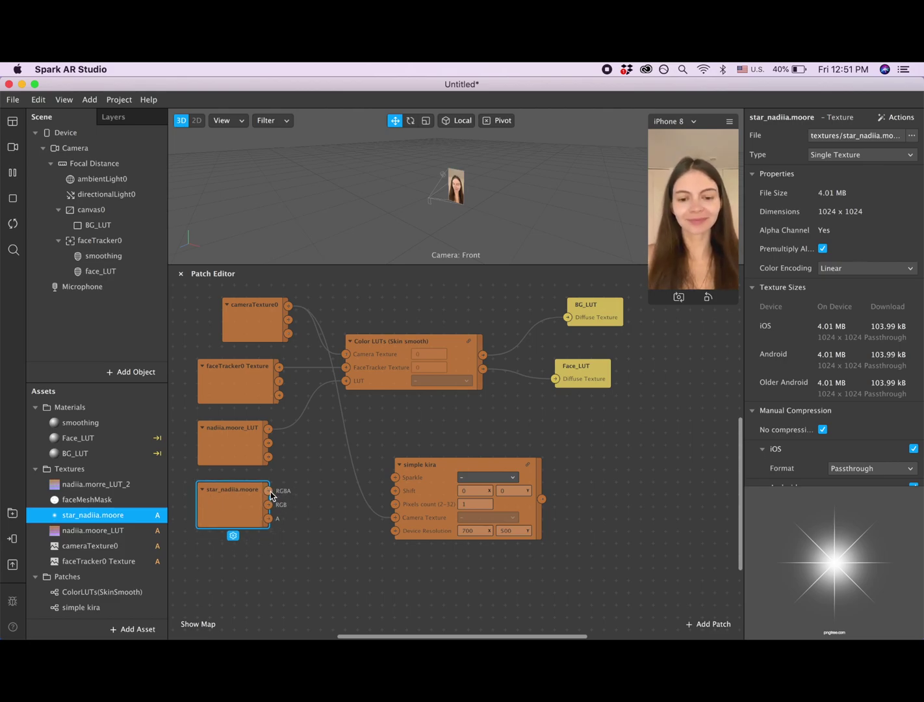
Step: Switch to Chrome and bring up the Kirakira+ Skin Smoothing + Color LUT folder in Dropbox
left_click(34, 84)
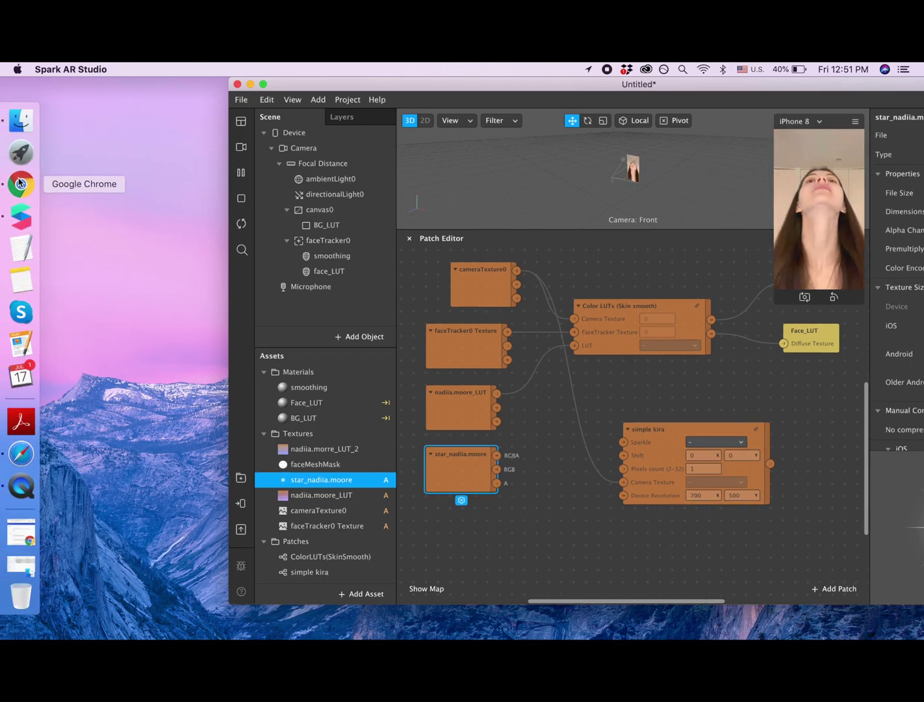
left_click(20, 188)
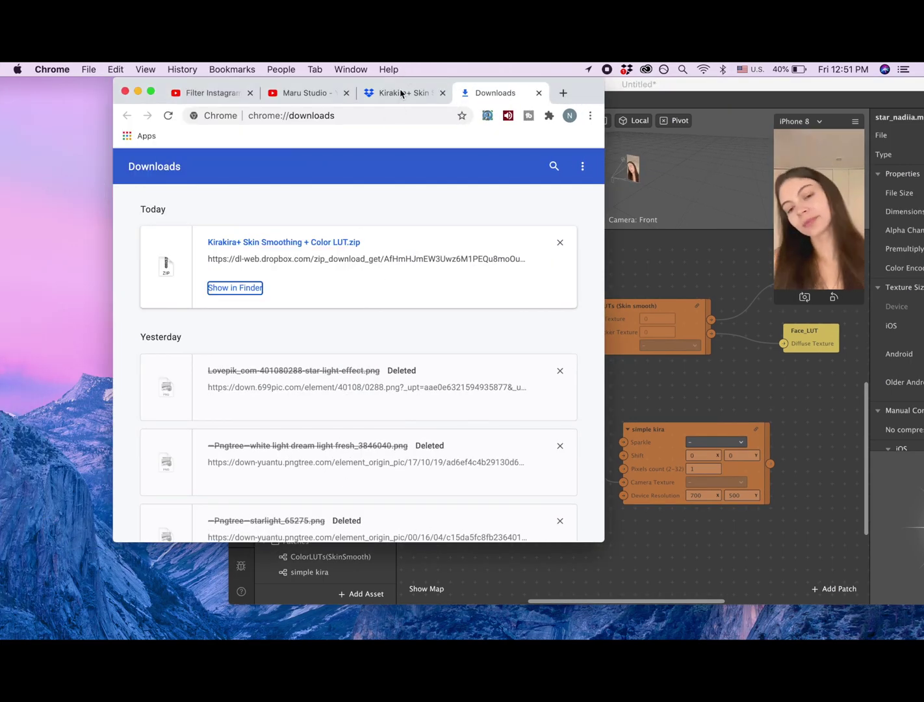
left_click(401, 92)
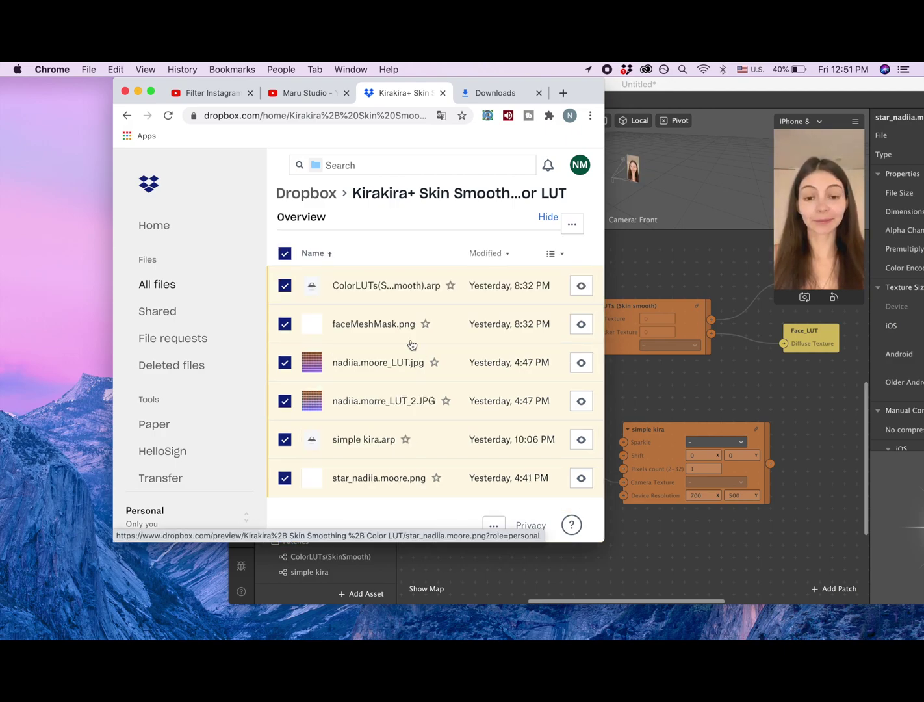
left_click(138, 91)
key("F11")
double_click(881, 174)
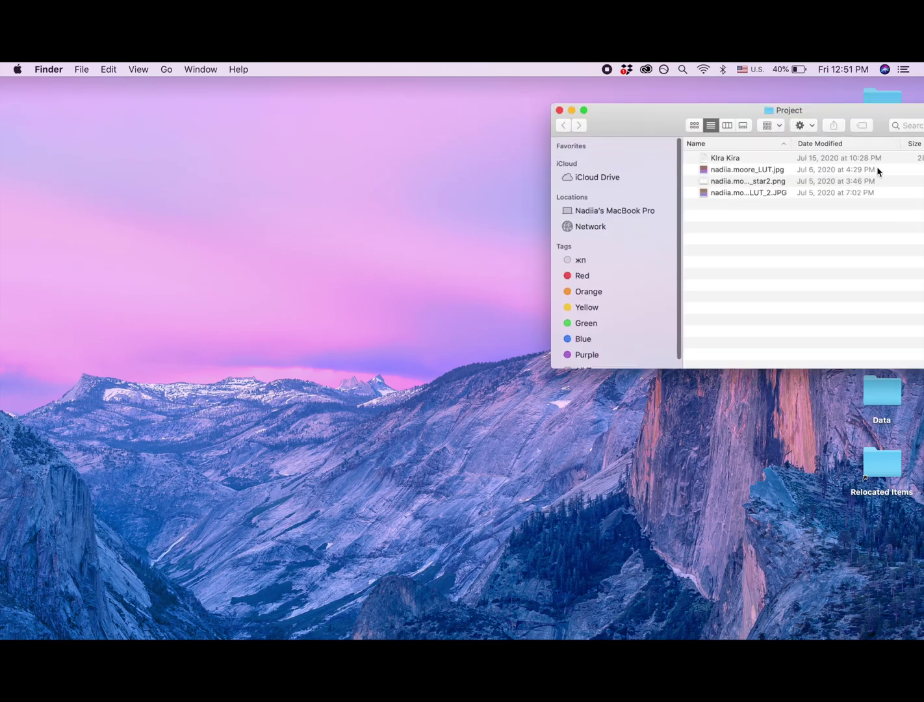
left_click(647, 185)
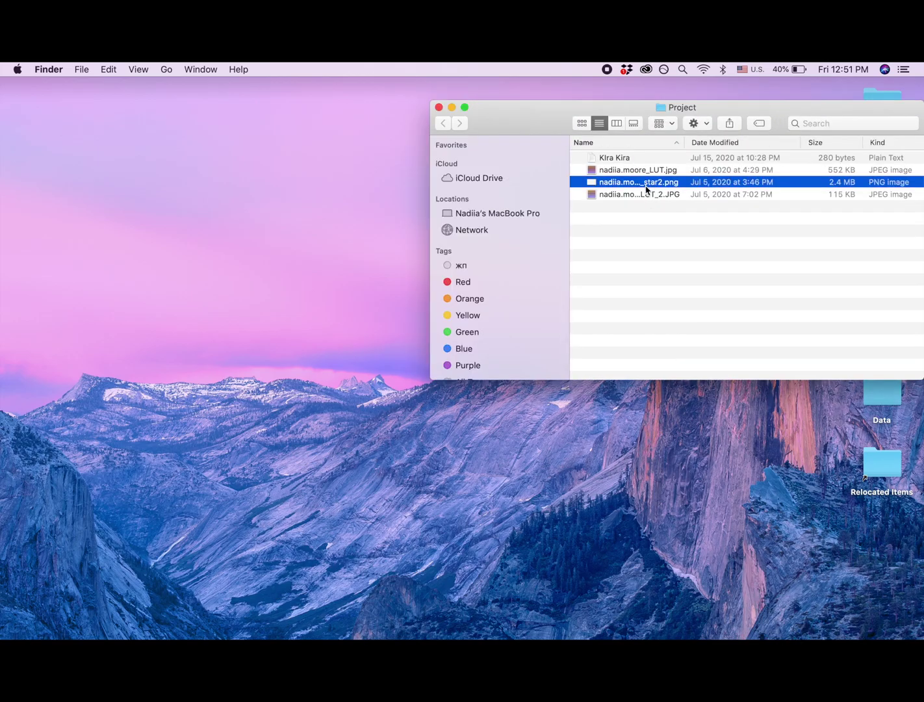
mouse_move(2, 303)
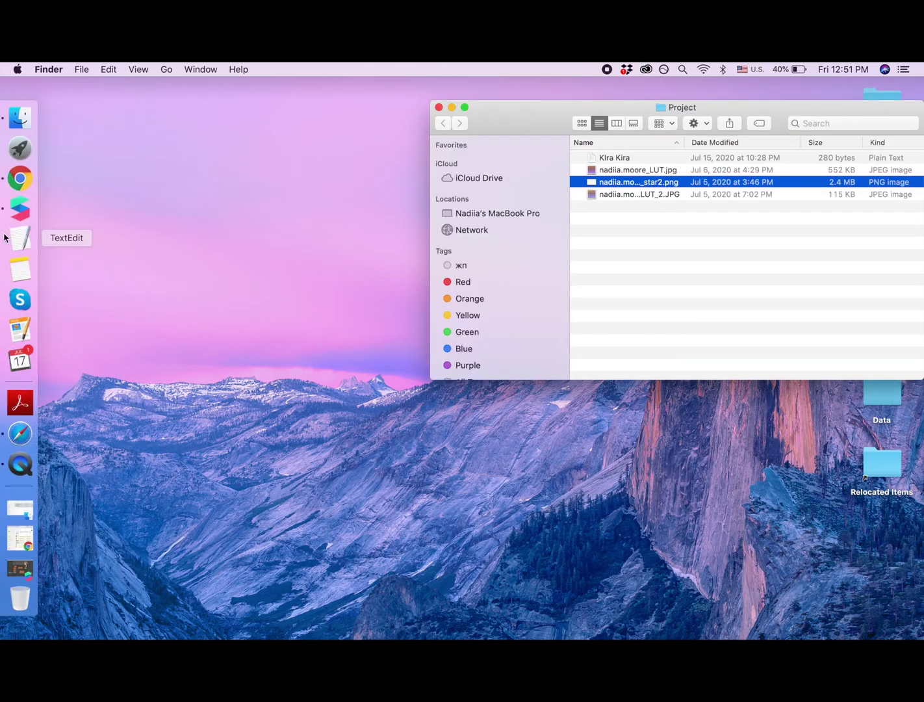
left_click(16, 179)
left_click_drag(641, 182, 391, 517)
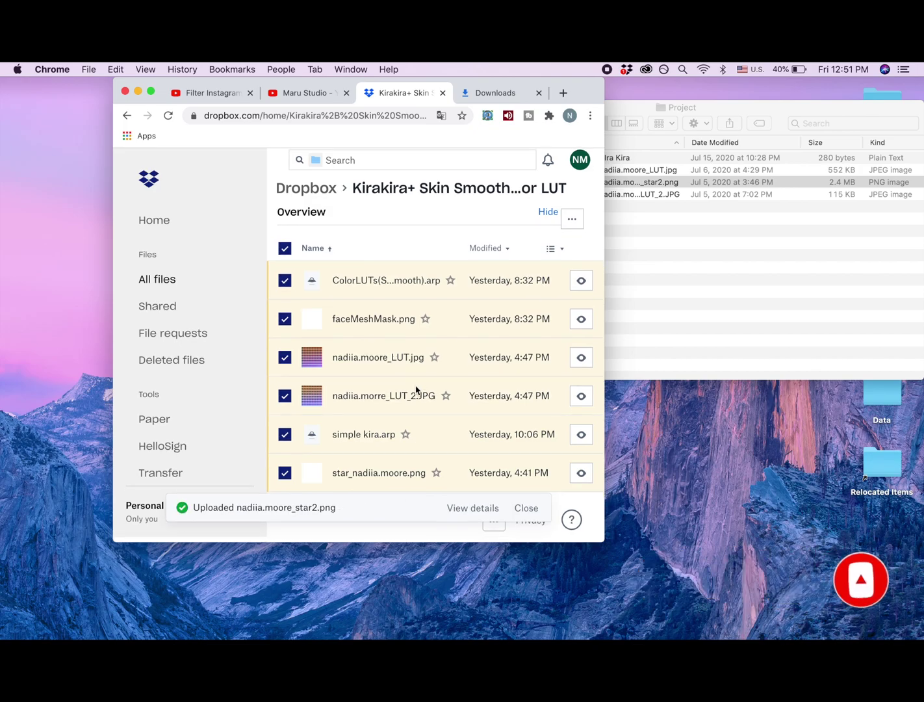
left_click(525, 513)
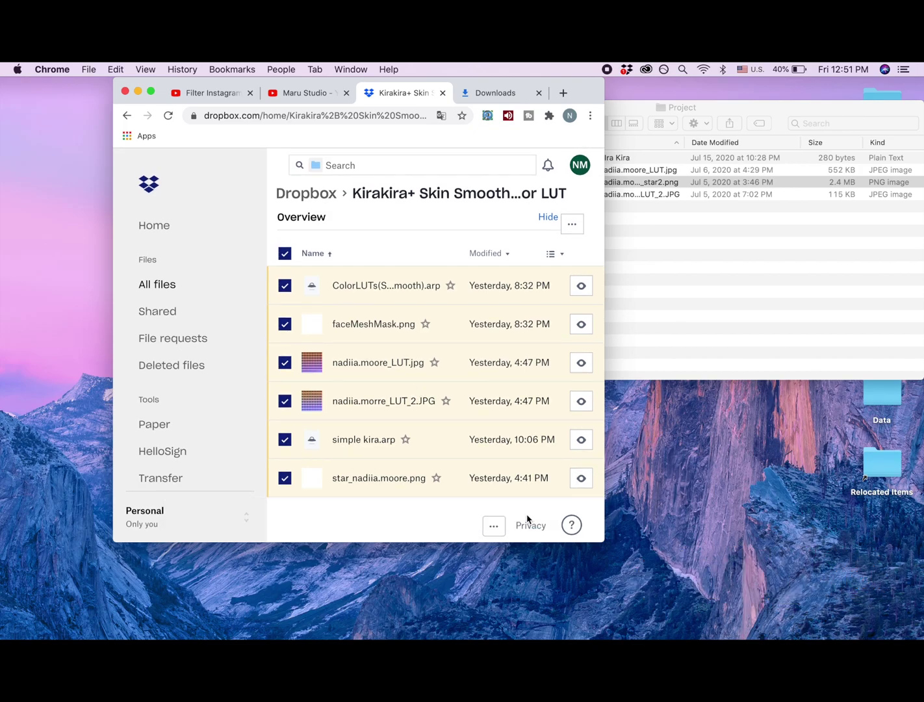
left_click(166, 118)
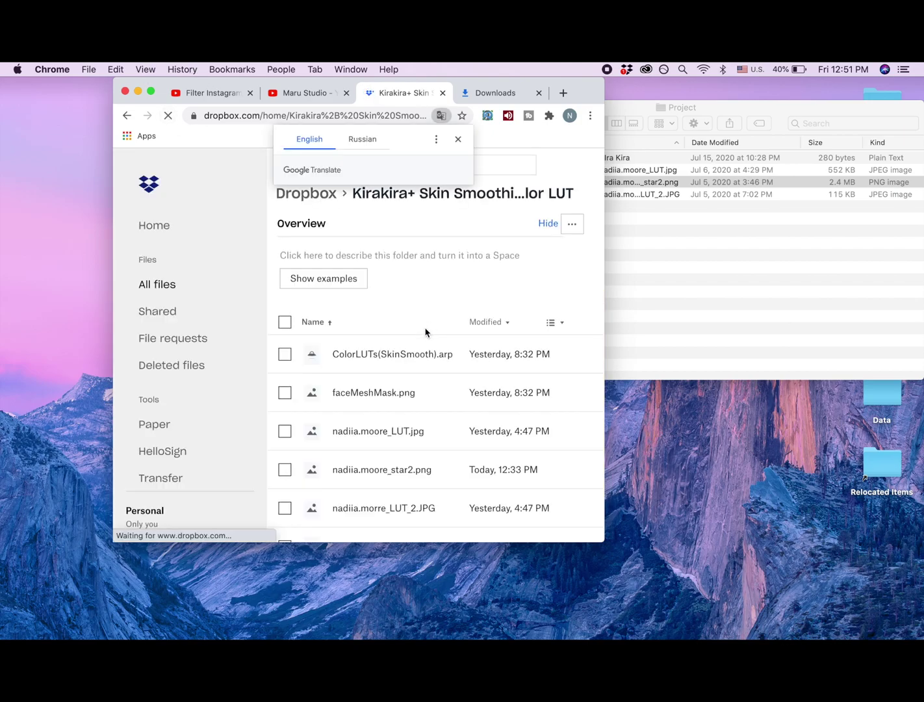
scroll(413, 427, "down", 3)
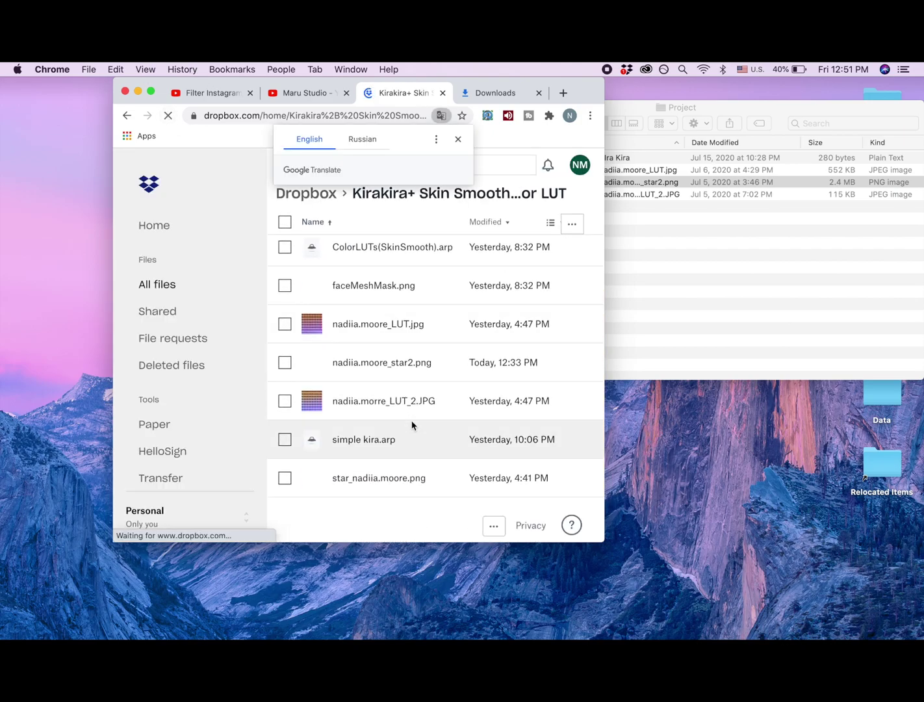
mouse_move(1, 333)
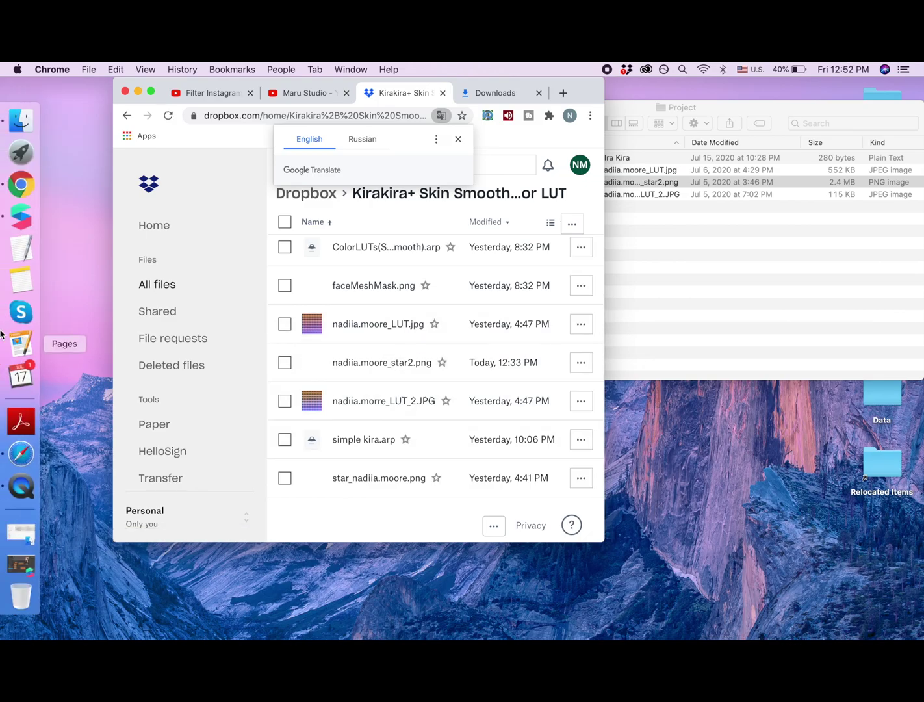
left_click(21, 218)
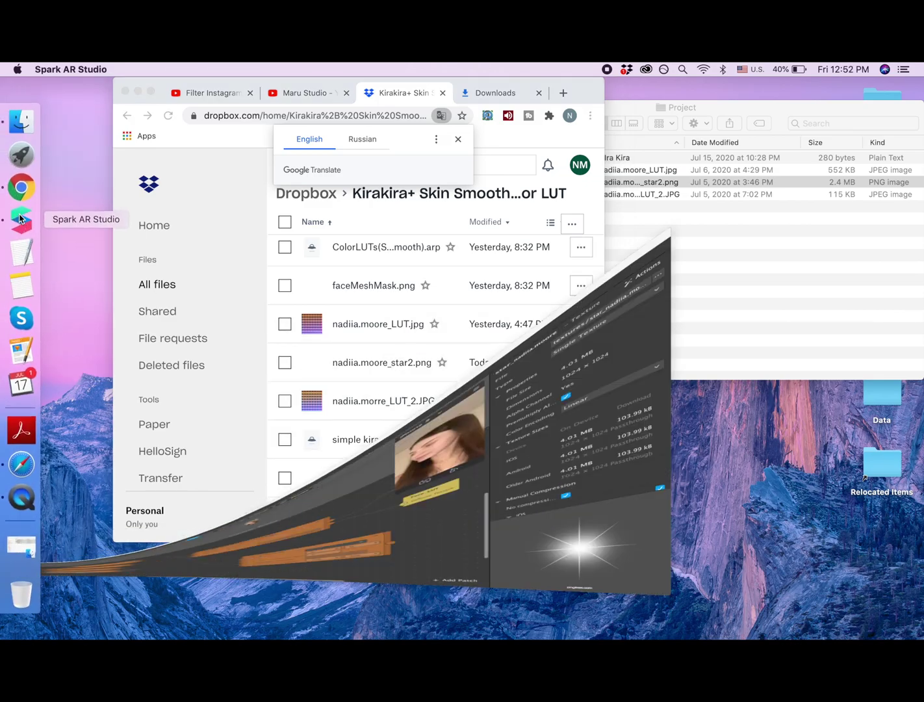
left_click_drag(464, 96, 524, 580)
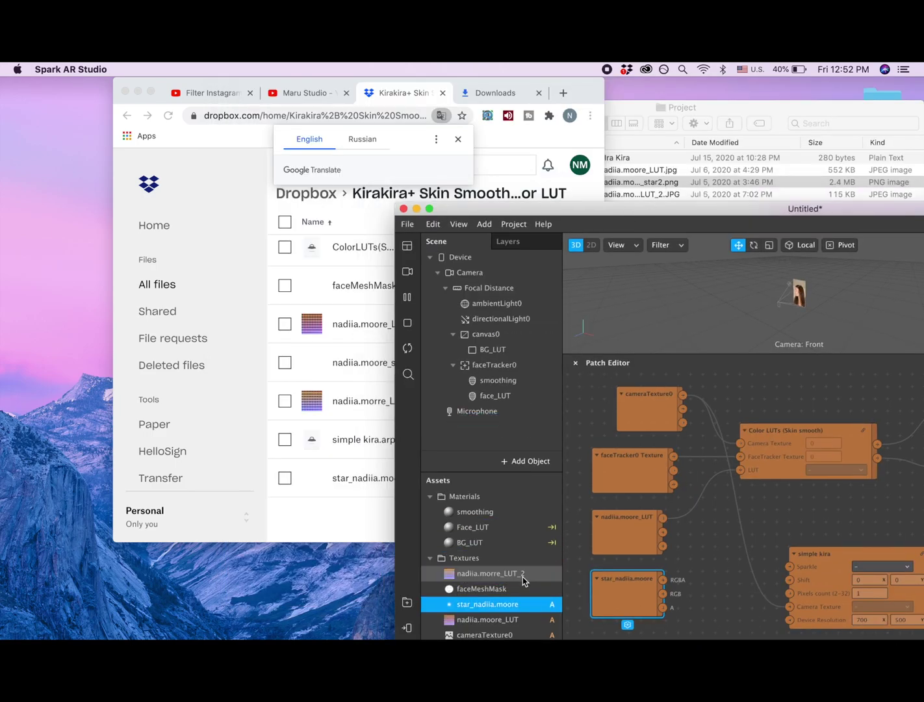
left_click(429, 209)
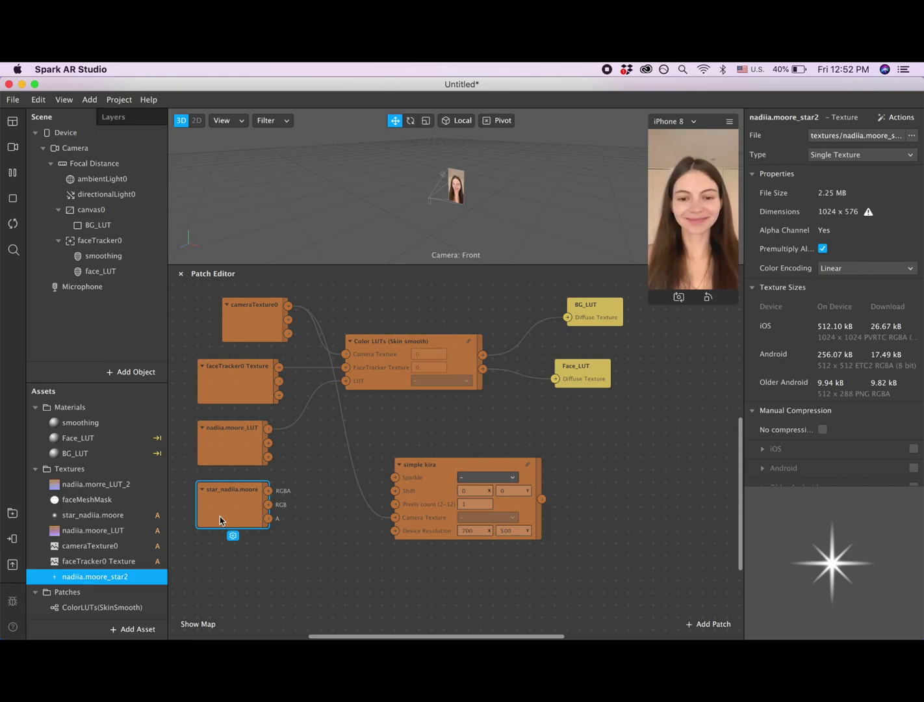
Step: Replace the star_nadiia.moore patch with the nadiia.moore_star2 texture and connect its RGBA output to simple kira's Sparkle input
key("BackSpace")
left_click_drag(107, 577, 218, 499)
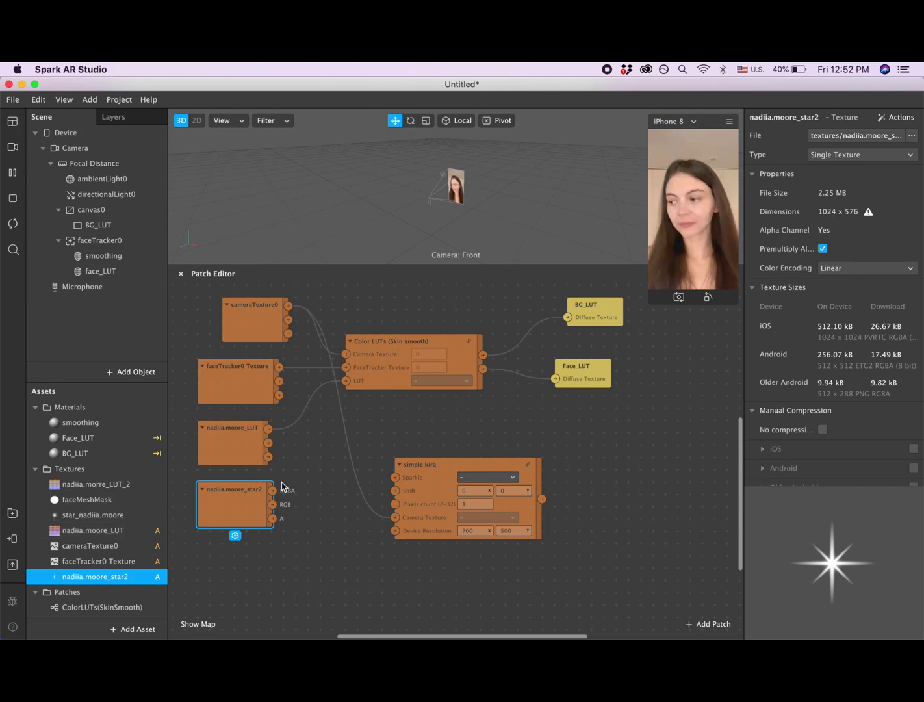
left_click_drag(273, 491, 396, 479)
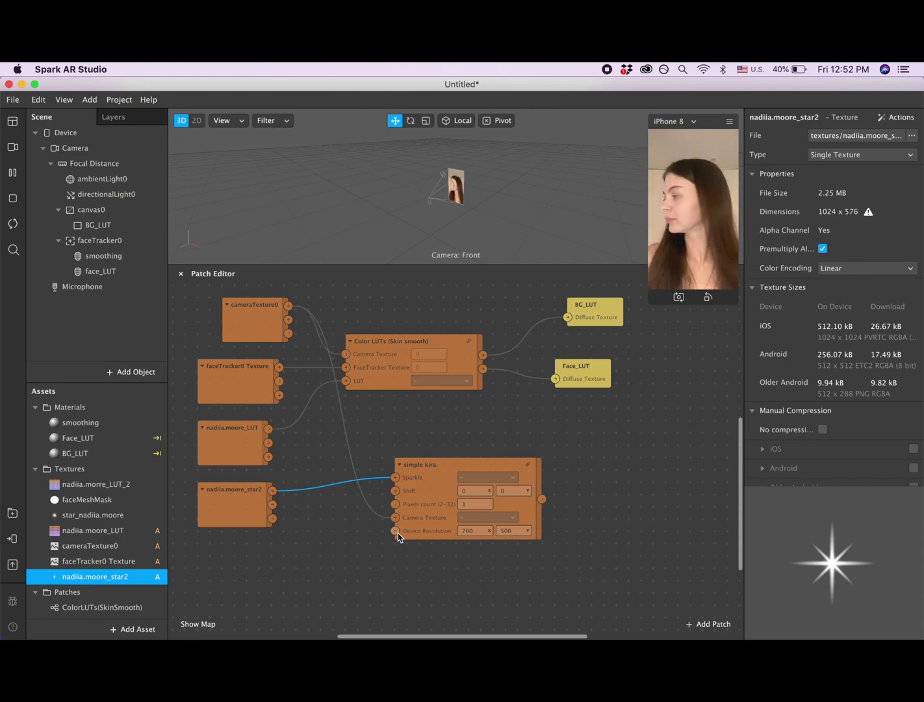
left_click(40, 134)
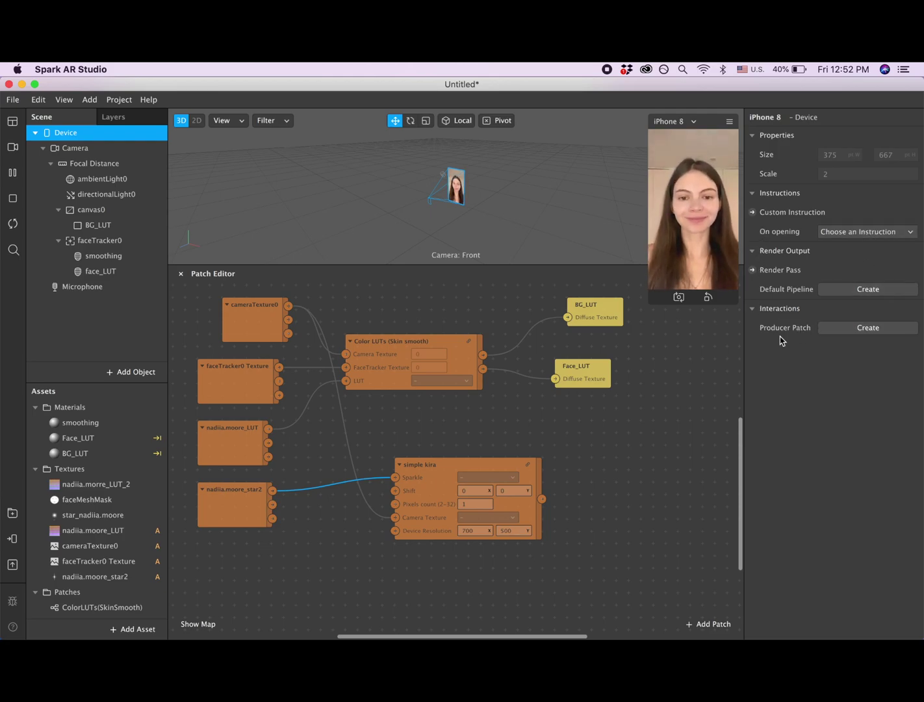
left_click(874, 332)
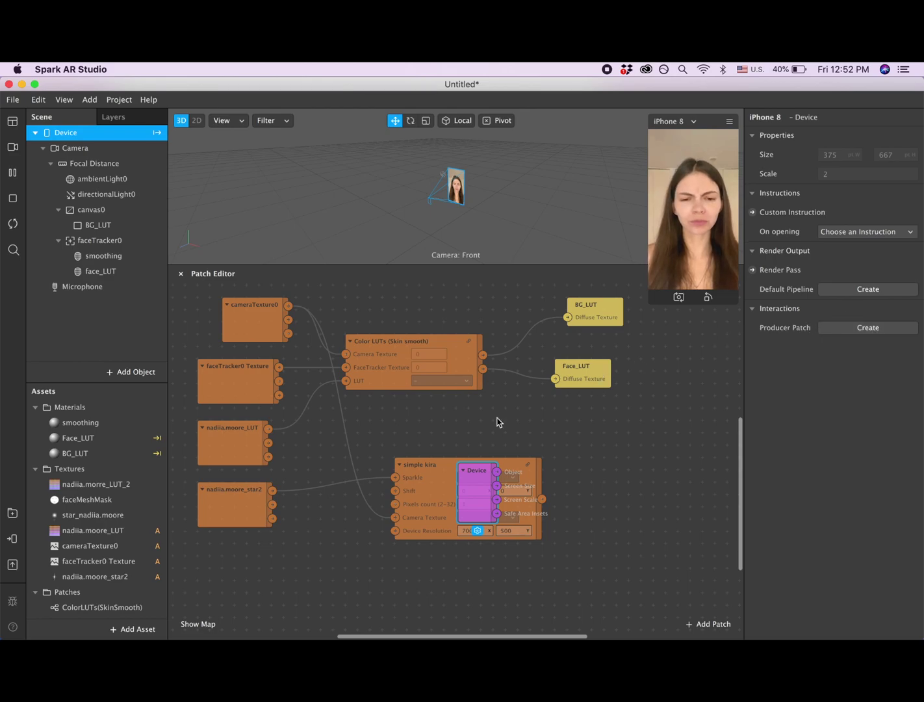
left_click_drag(476, 490, 395, 531)
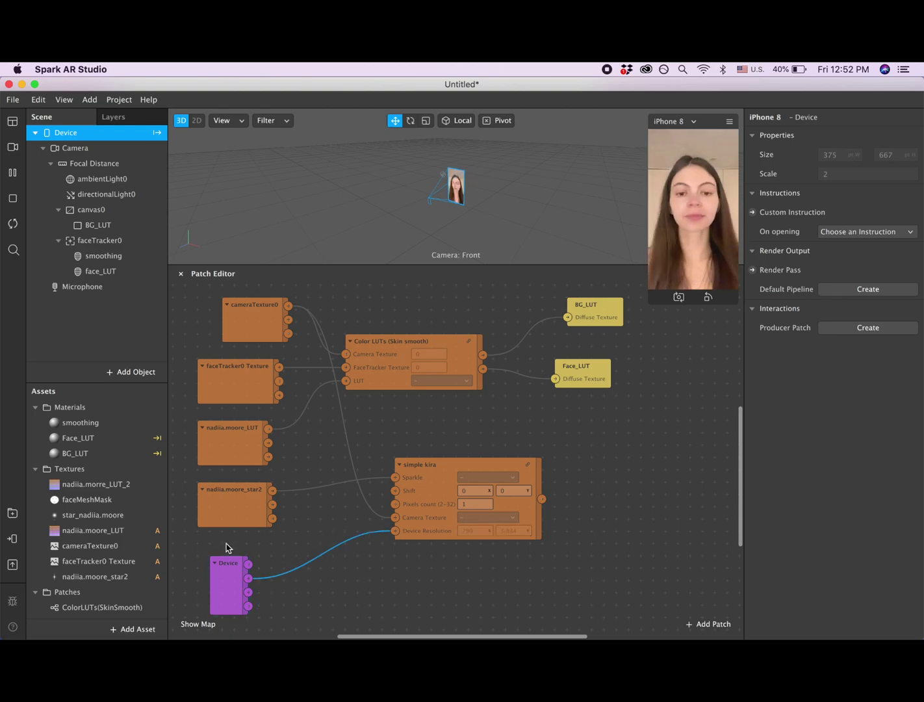
mouse_move(223, 578)
left_mouse_down()
mouse_move(218, 548)
mouse_move(229, 564)
left_mouse_up()
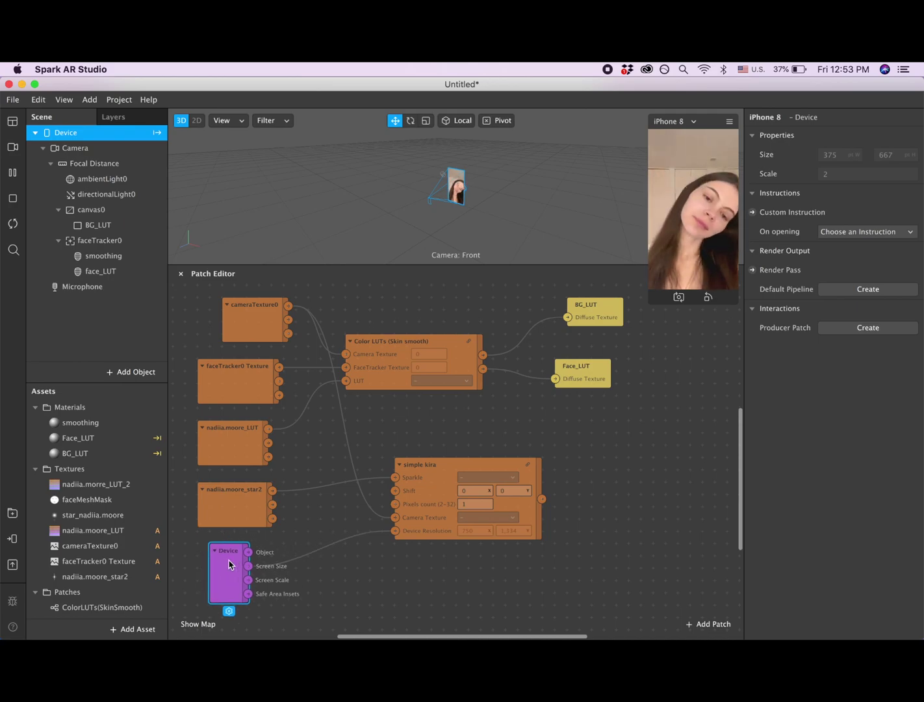
Step: Set the Pixels count of the simple kira patch to 10
left_click(471, 505)
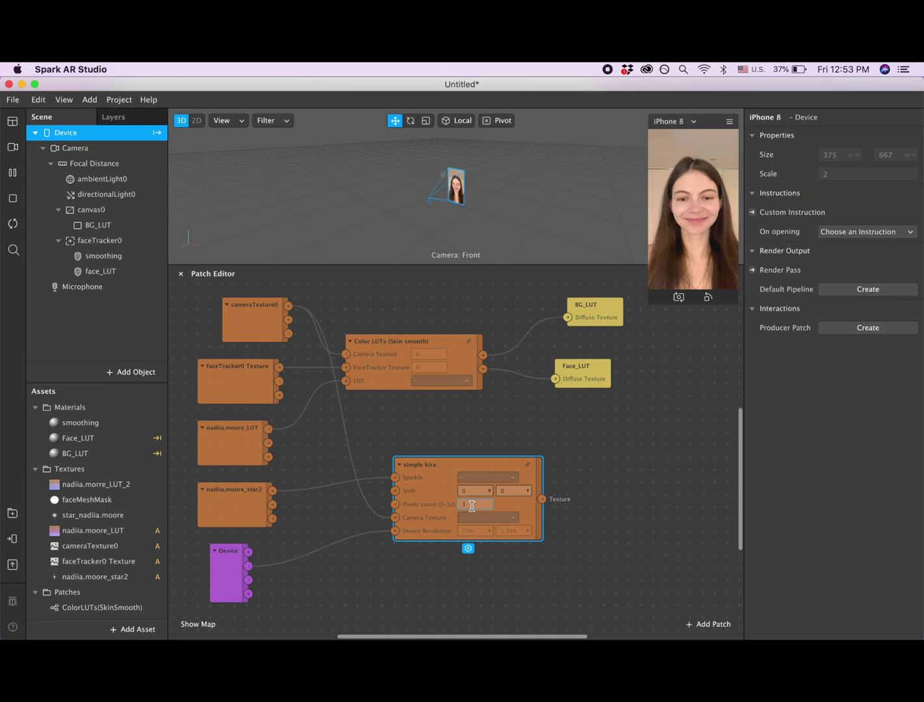
type("10")
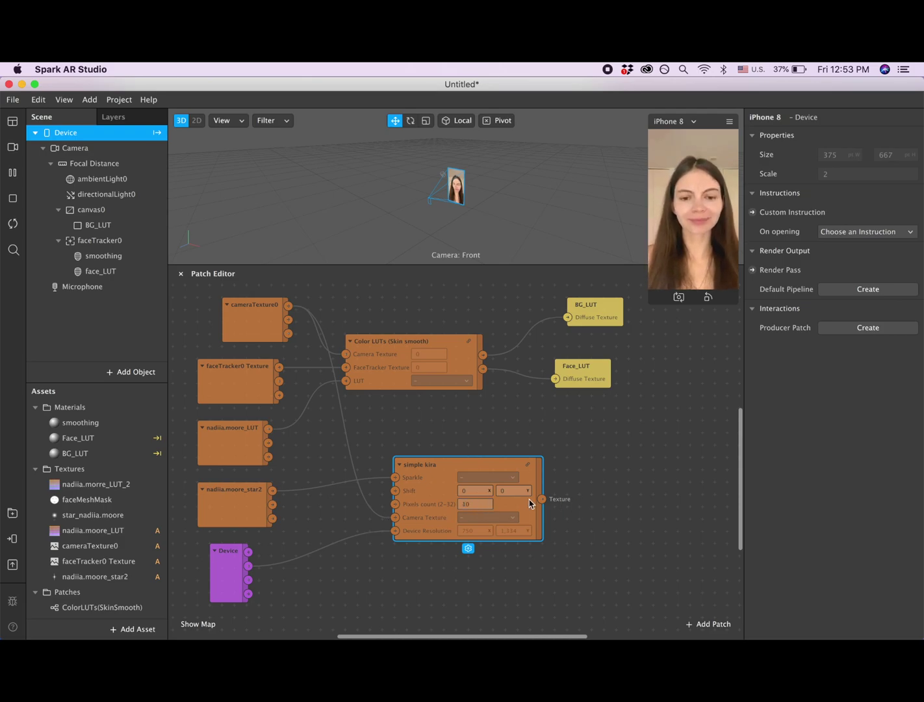
Step: Add a rectangle under canvas0 and rename it sparkle_1
left_click(93, 225)
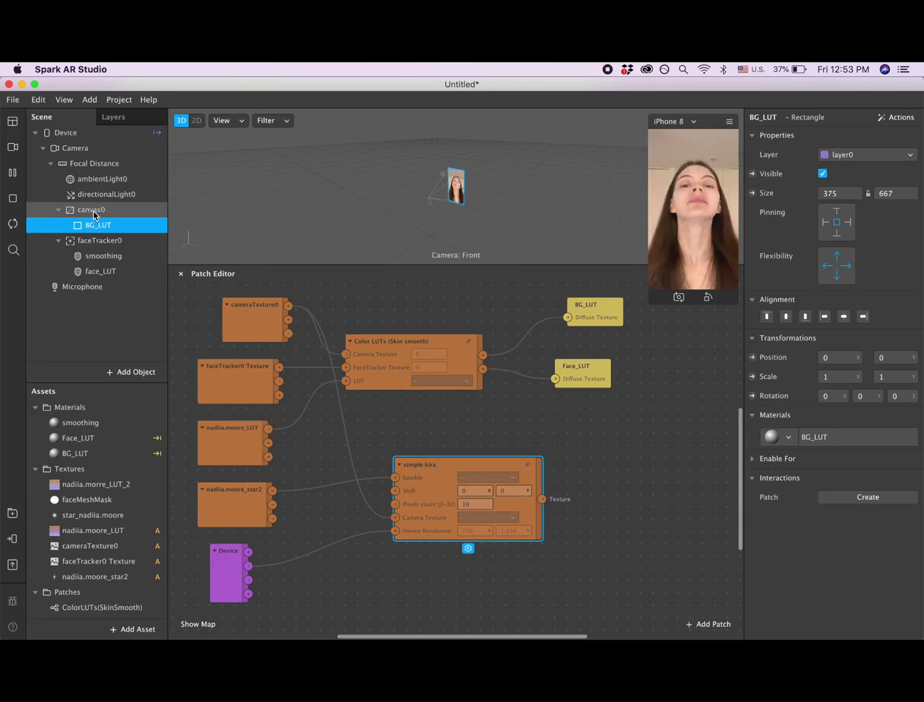
left_click(95, 210)
right_click(94, 214)
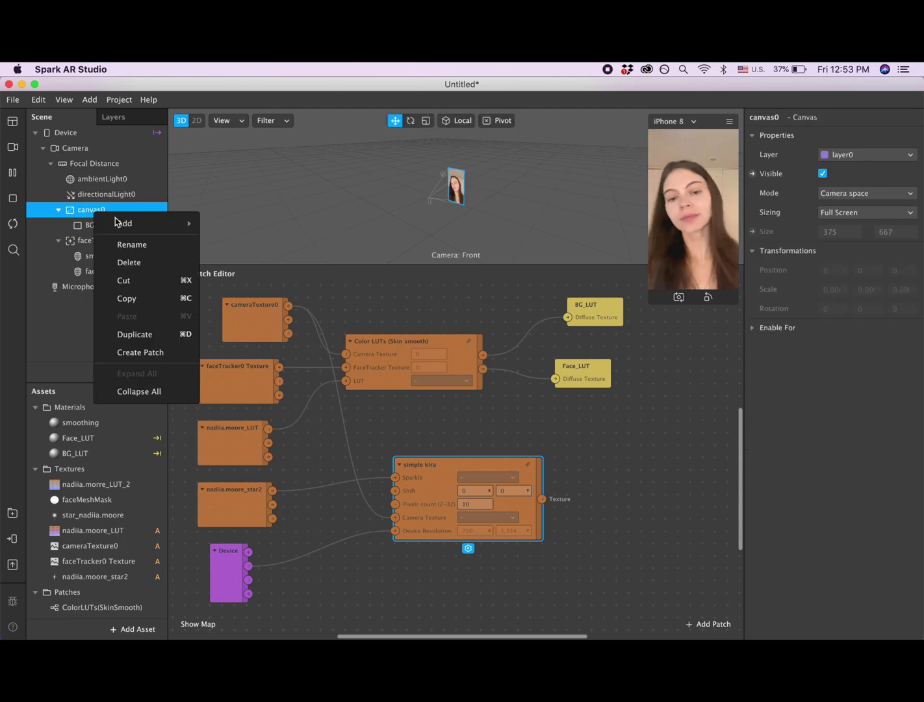
mouse_move(150, 224)
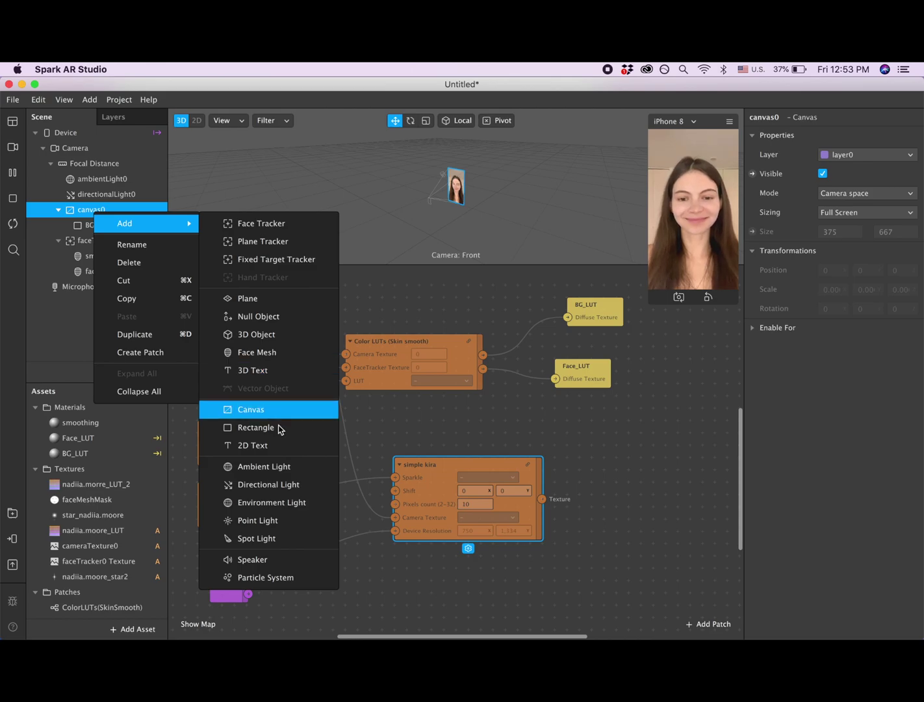
left_click(279, 428)
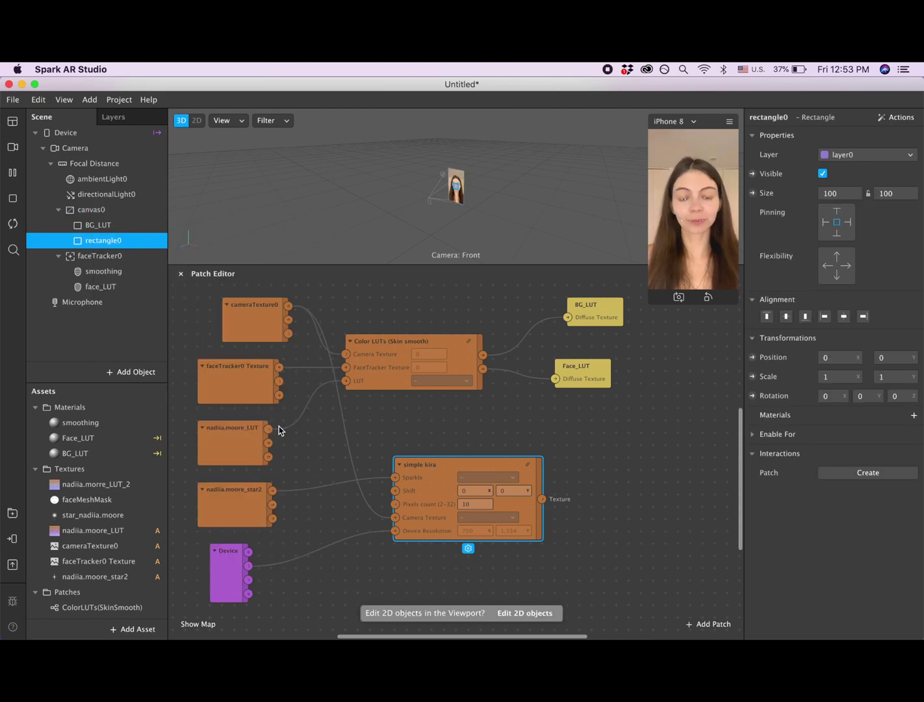
double_click(115, 243)
type("s")
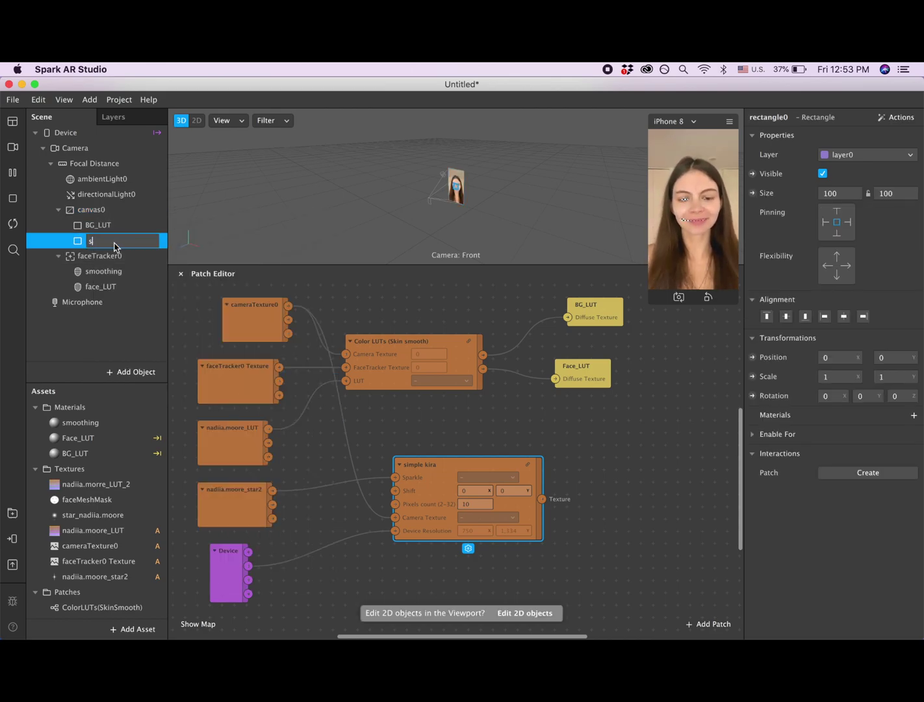
type("parkle_1")
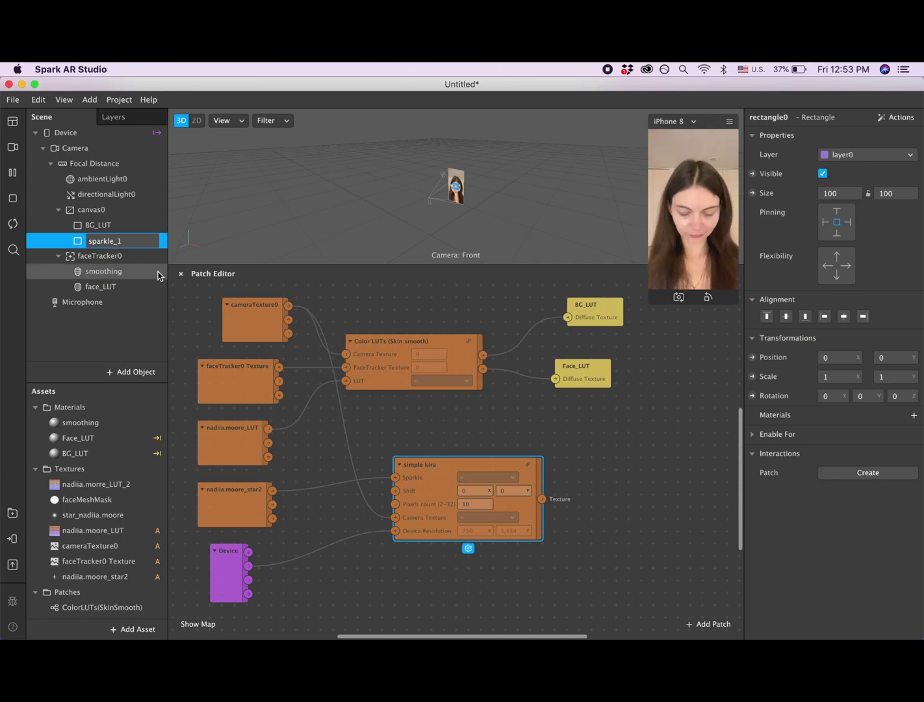
left_click(138, 264)
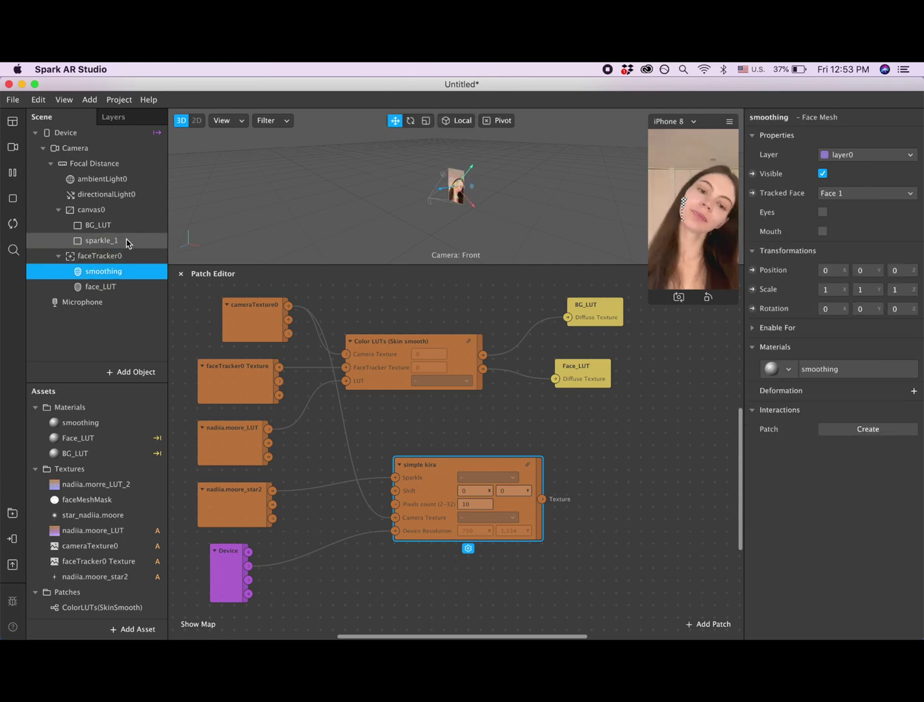
Step: Create a new material for the sparkle_1 rectangle and rename the material sparkle_1
left_click(128, 241)
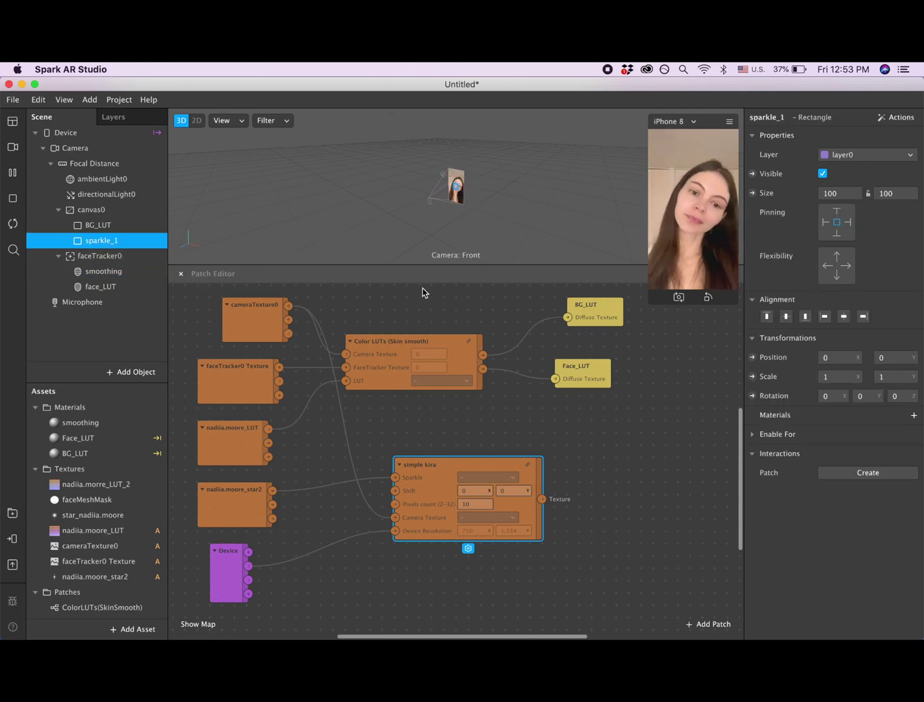
left_click(914, 415)
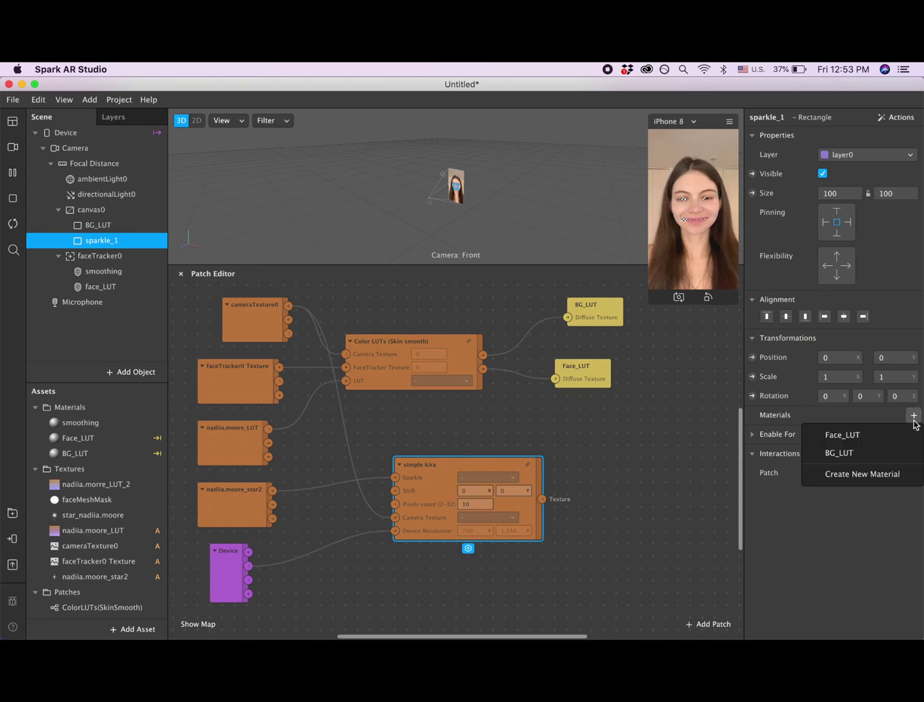
left_click(884, 481)
left_click(845, 440)
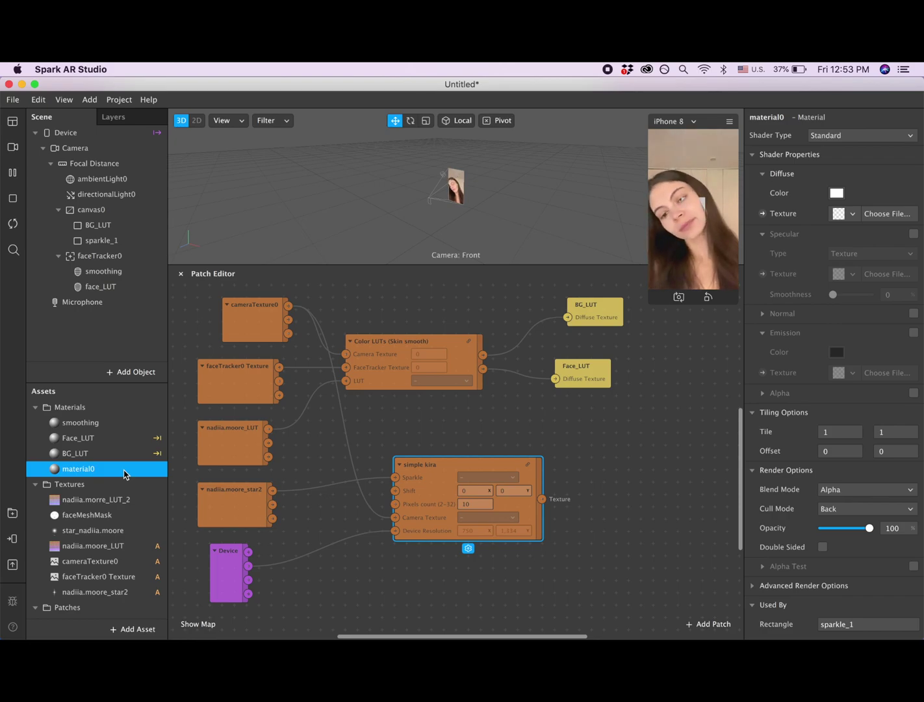
double_click(123, 474)
type("sparkle_")
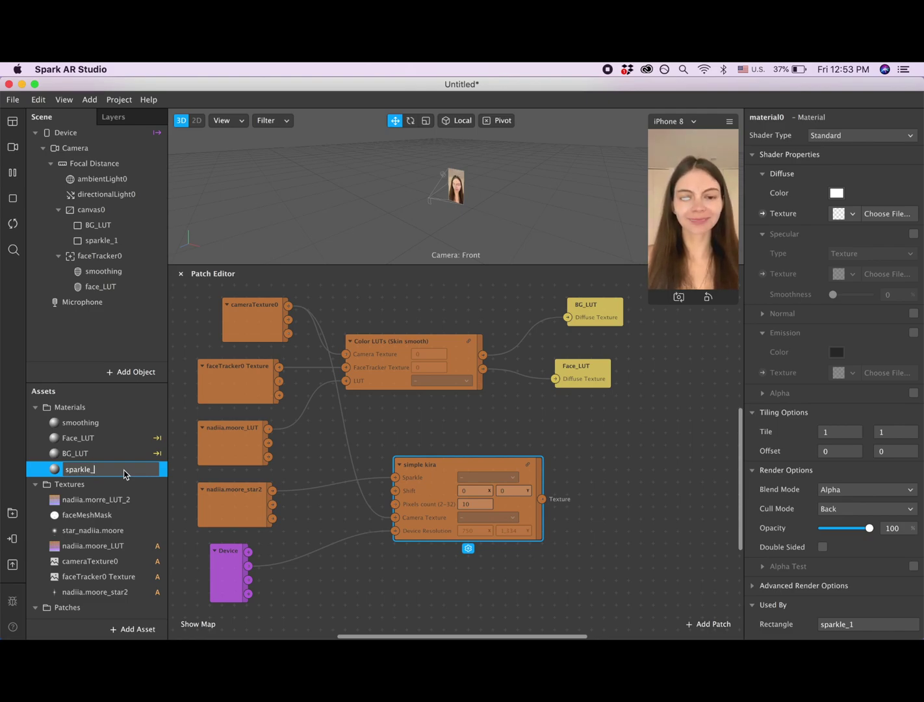
left_click(467, 570)
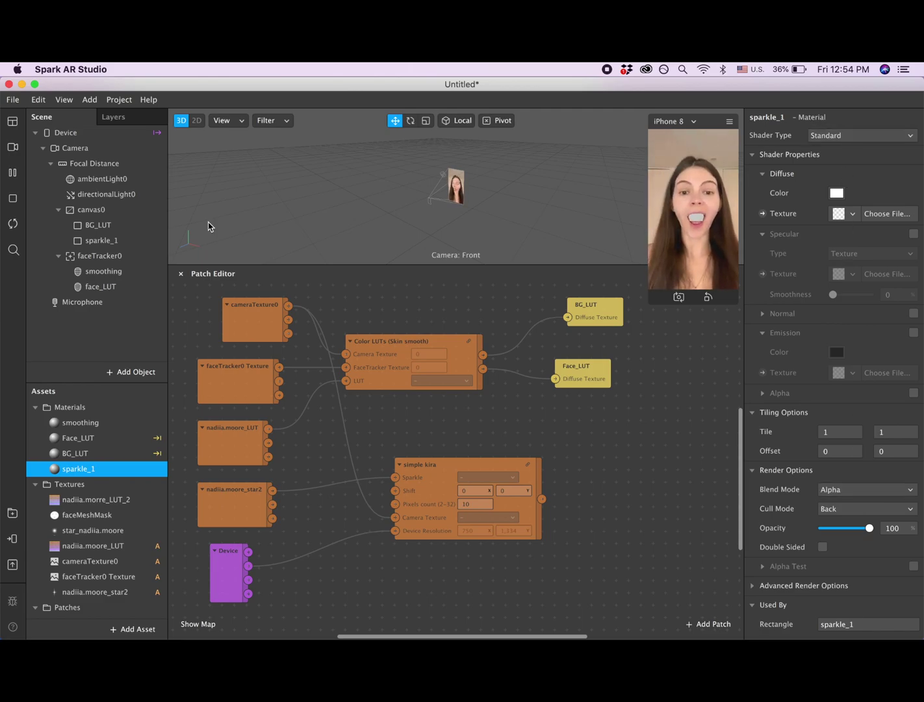
Step: Size the sparkle_1 rectangle with Fill Height and Fill Width
left_click(113, 241)
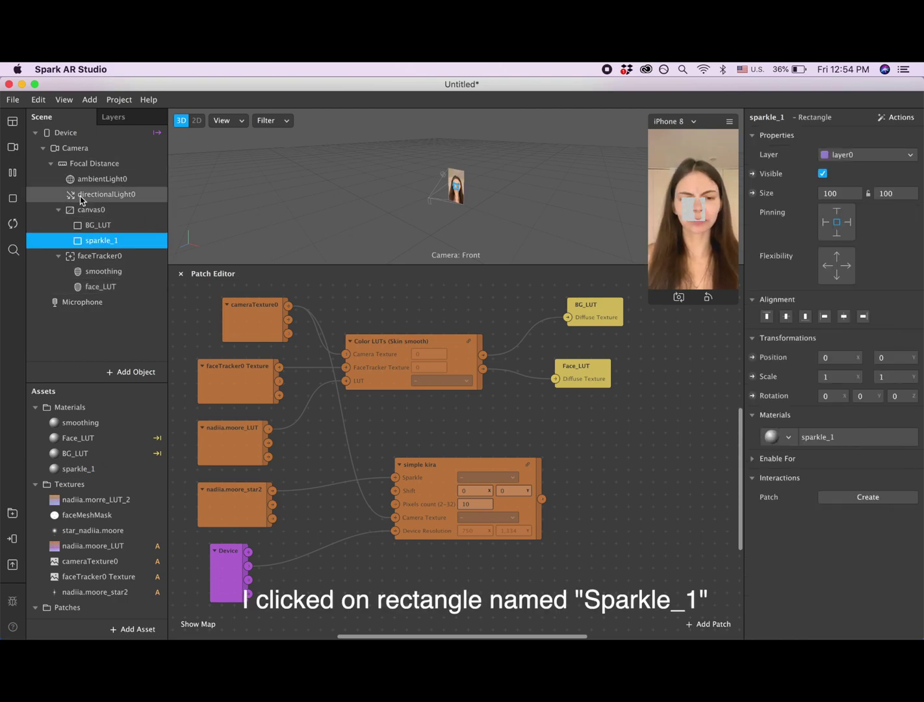
left_click(845, 192)
left_click(844, 212)
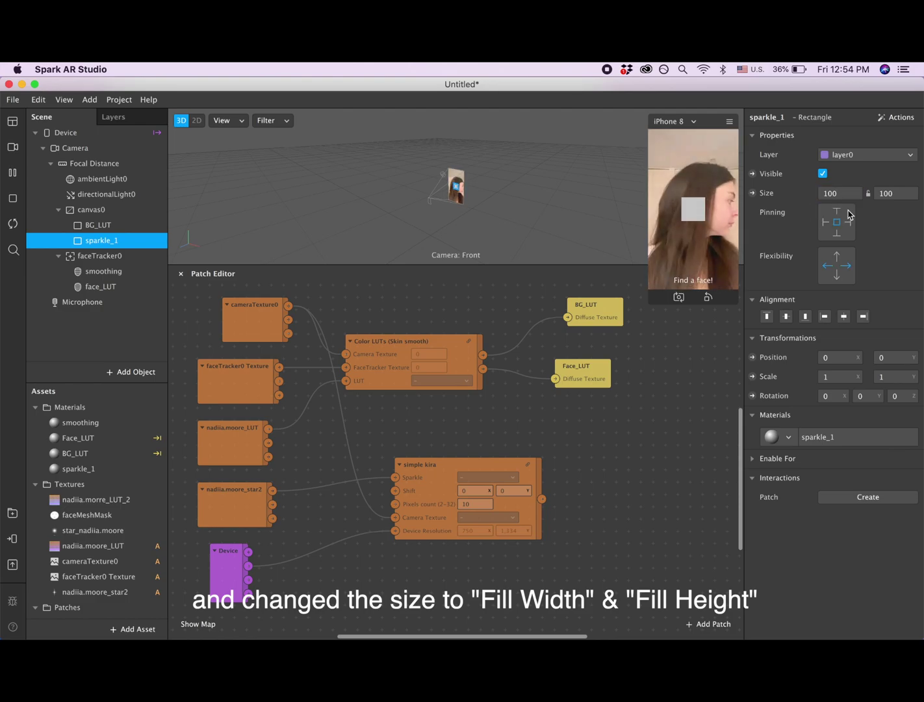
left_click(899, 190)
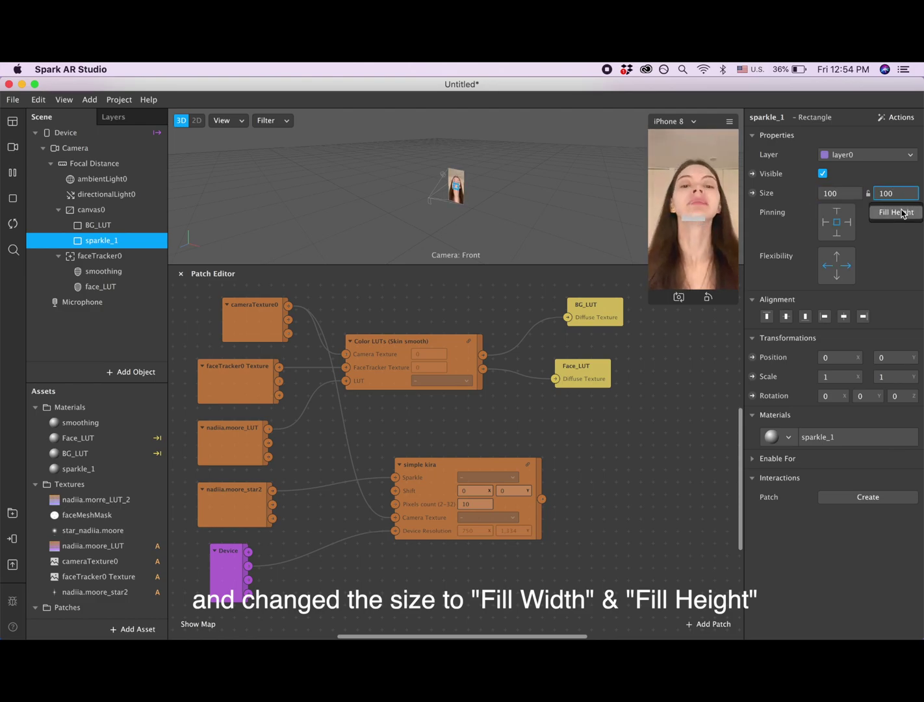
left_click(900, 210)
left_click(853, 192)
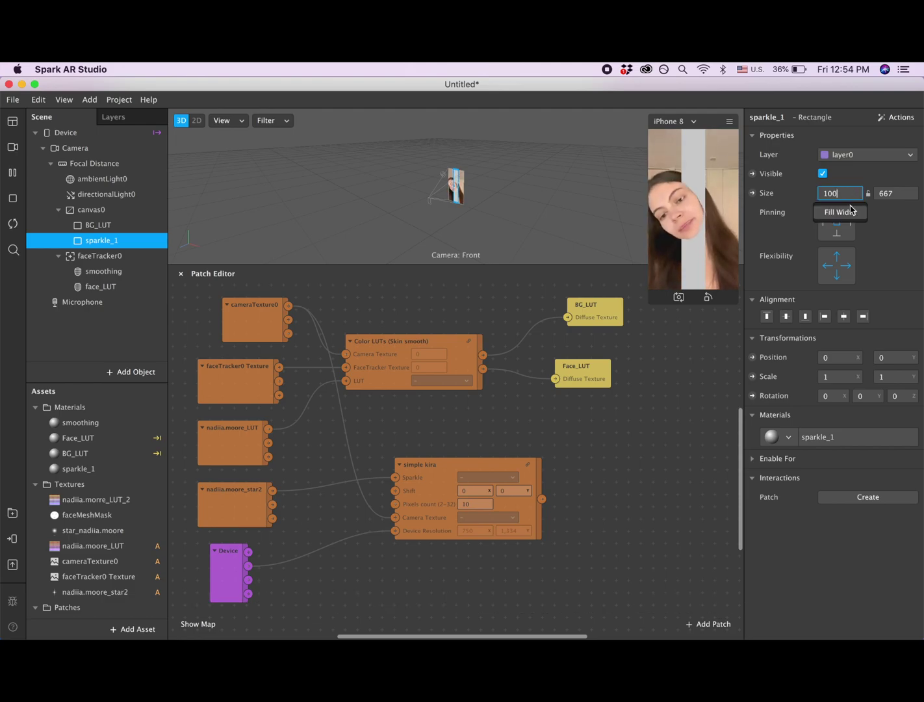
left_click(848, 212)
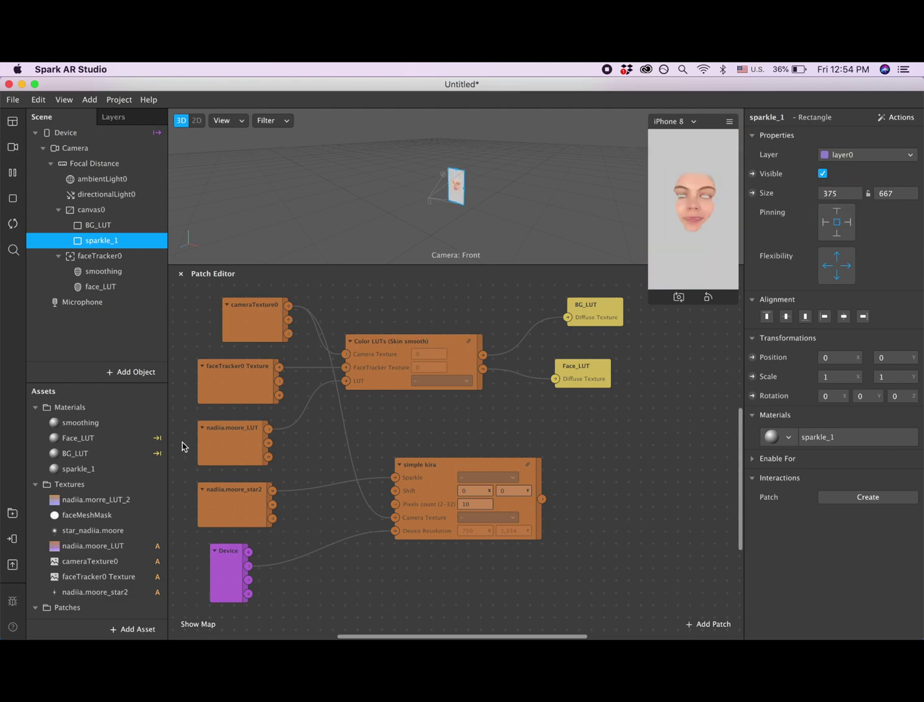
Step: Create a patch for the sparkle_1 material's diffuse texture and connect simple kira's Texture output to it
double_click(79, 468)
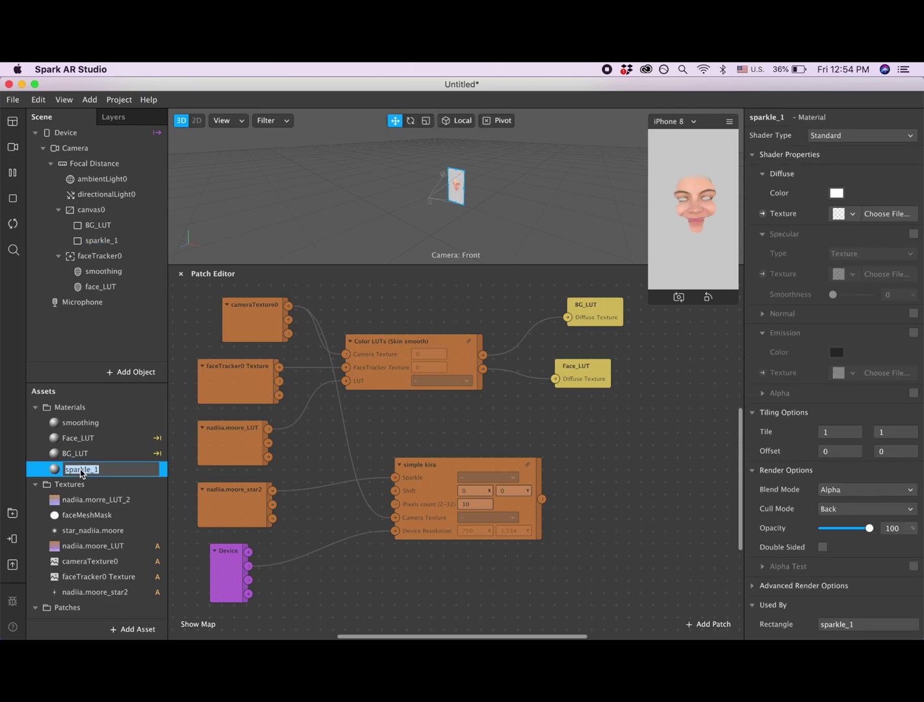
left_click(763, 214)
left_click_drag(505, 476, 645, 484)
left_click_drag(572, 503, 605, 491)
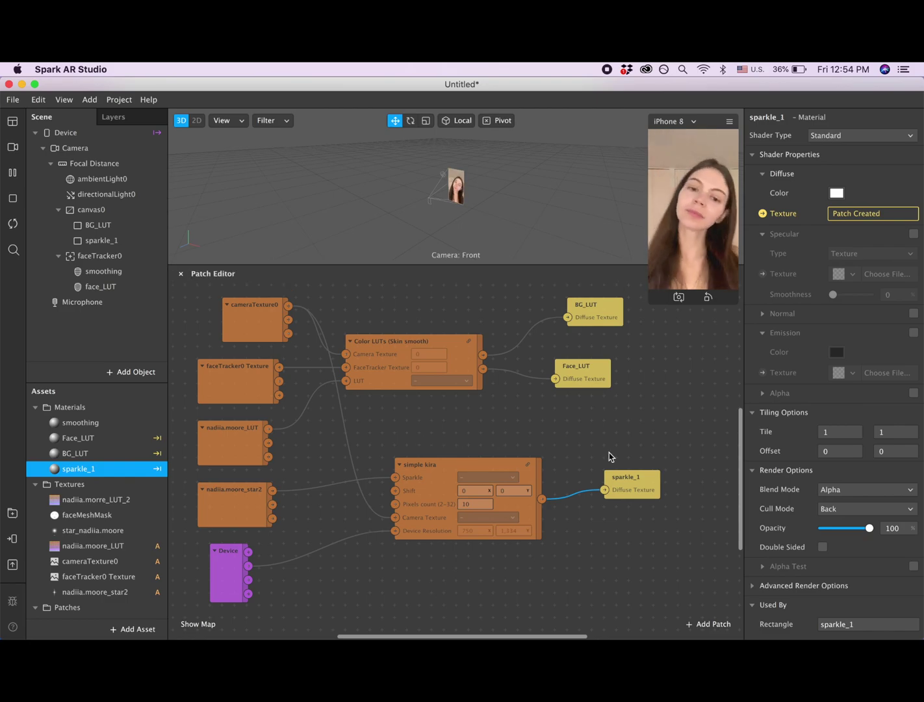
Step: Try the Replace blend mode on the sparkle_1 material, and set its blend mode to Add
left_click(838, 491)
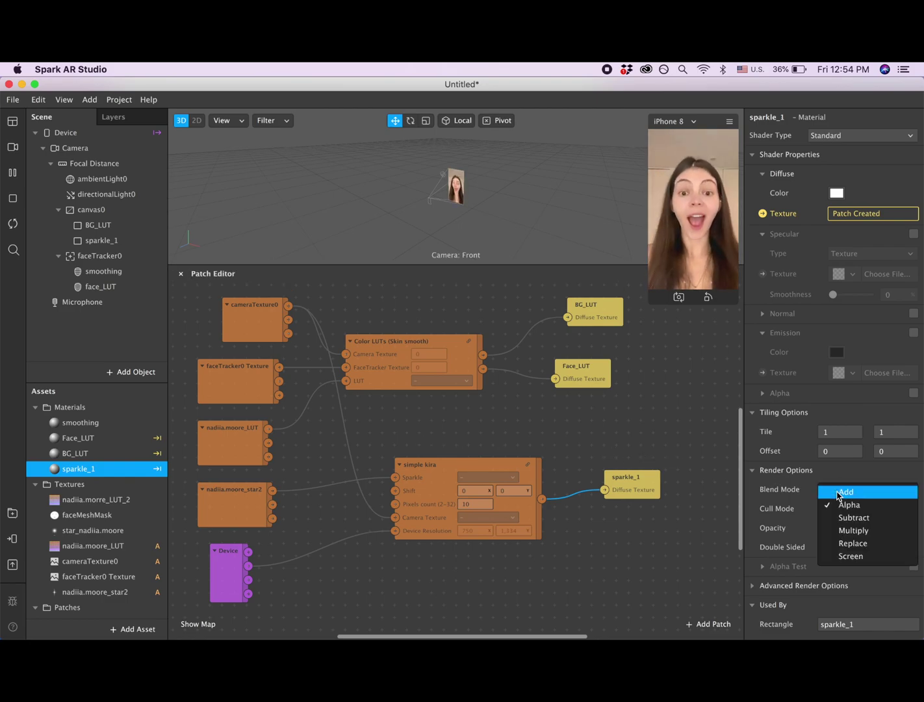
left_click(843, 544)
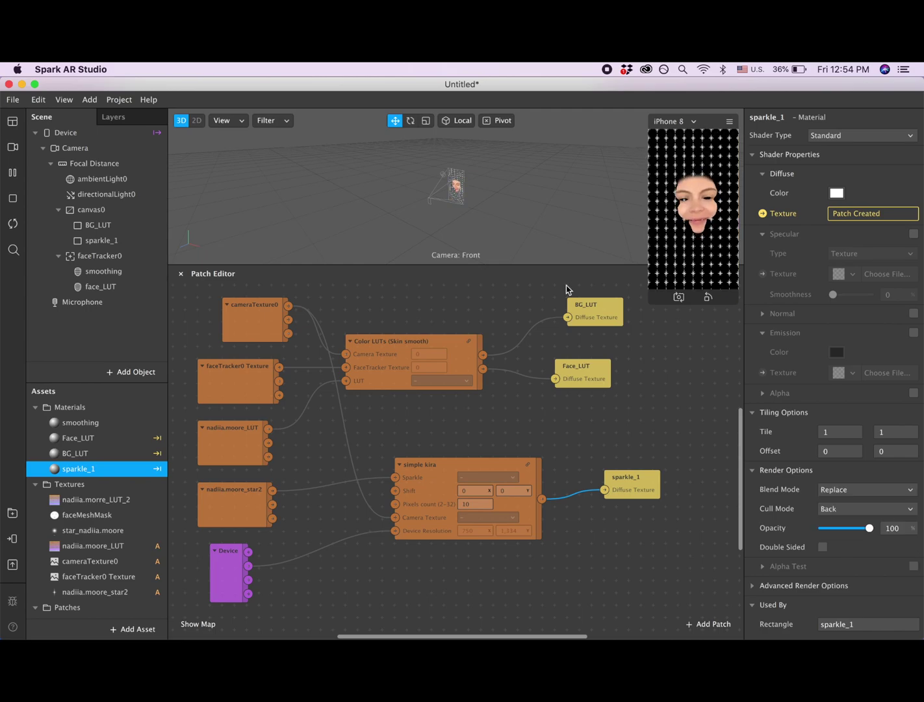
left_click(877, 490)
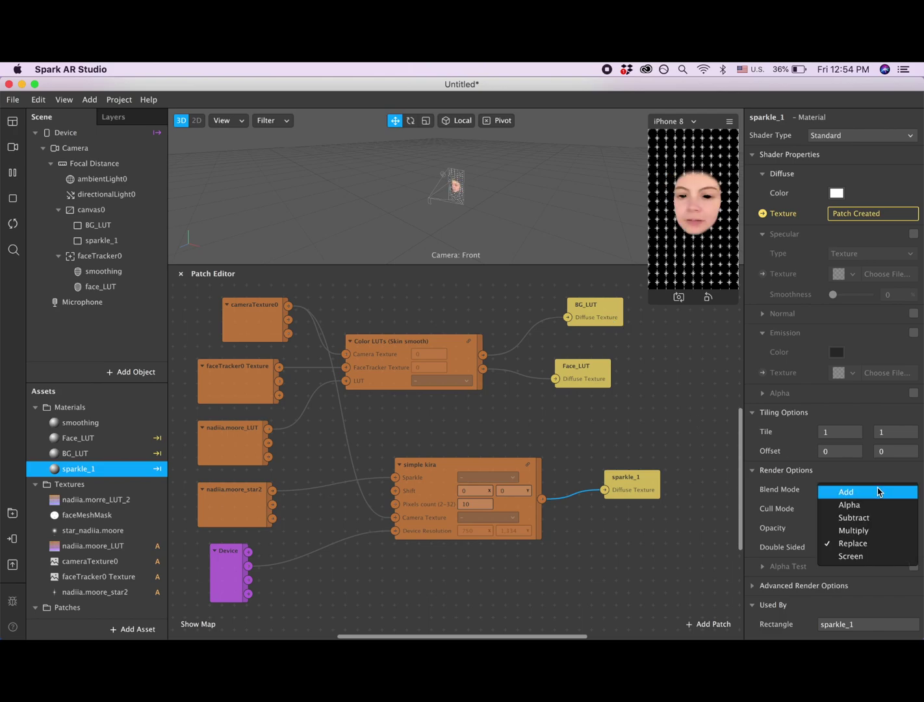
left_click(836, 491)
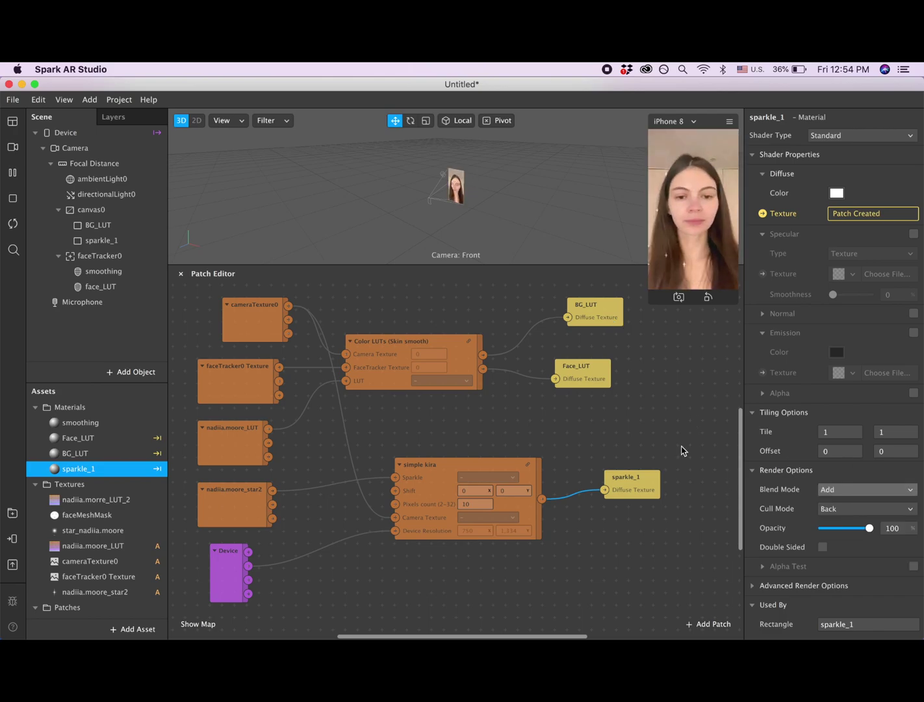
Step: Duplicate the sparkle_1 rectangle under canvas0 and select the copy
scroll(283, 496, "down", 5)
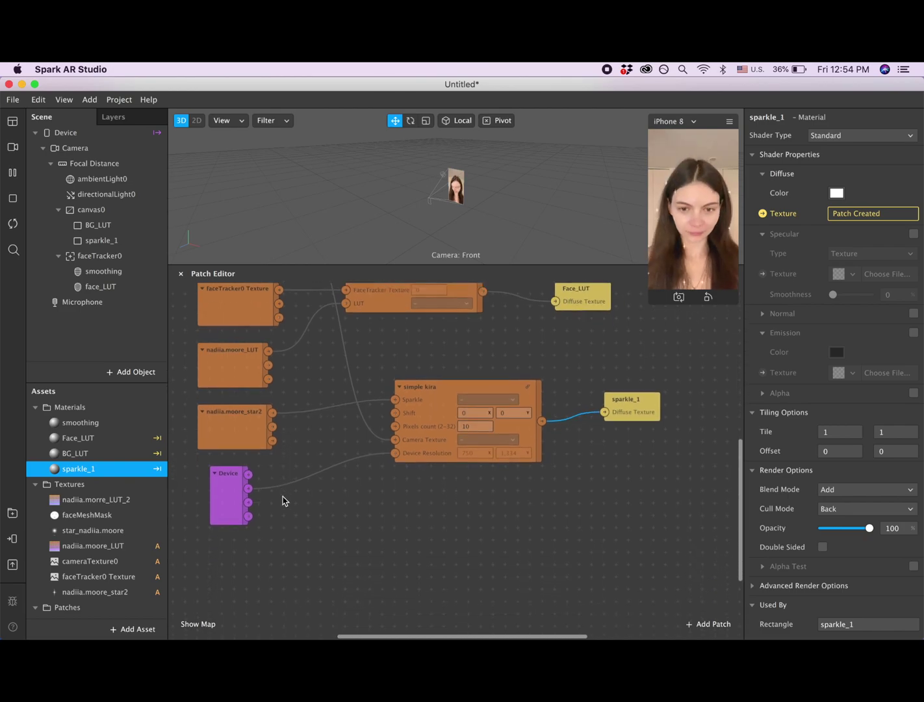
left_click(103, 241)
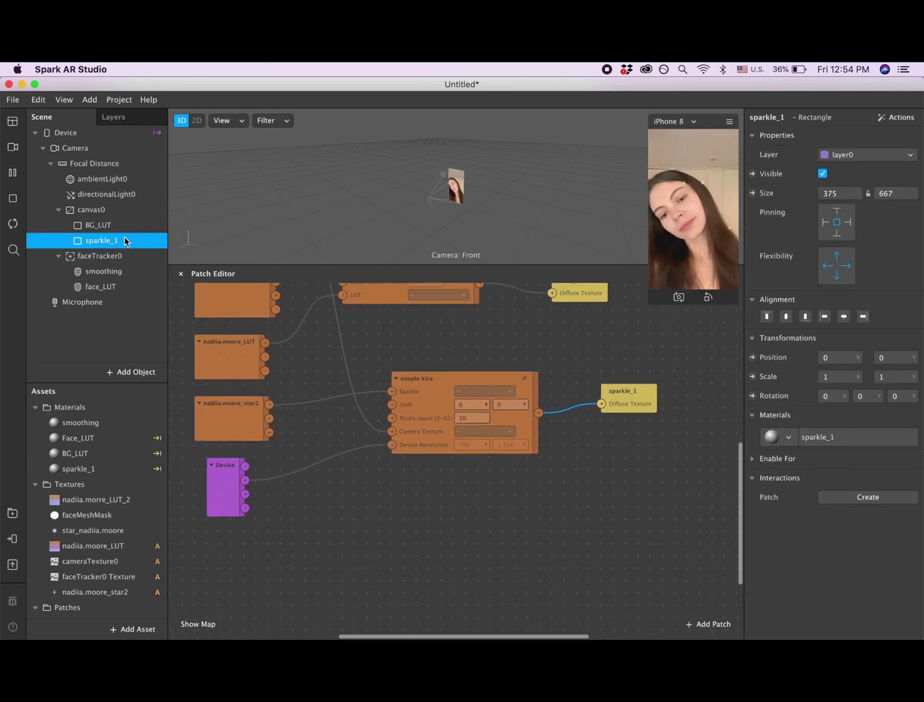
right_click(124, 241)
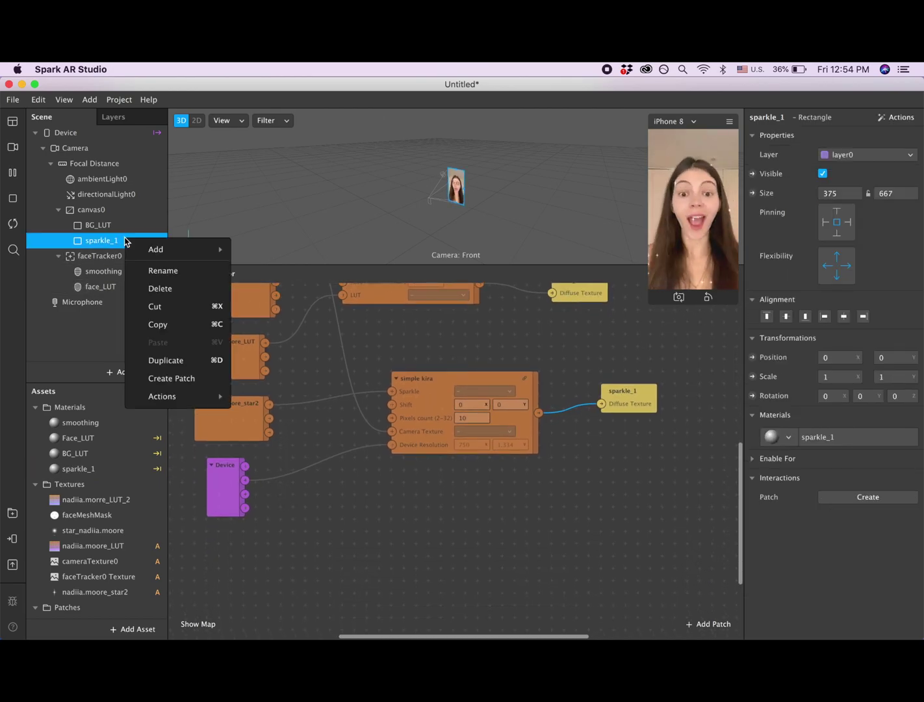
left_click(183, 365)
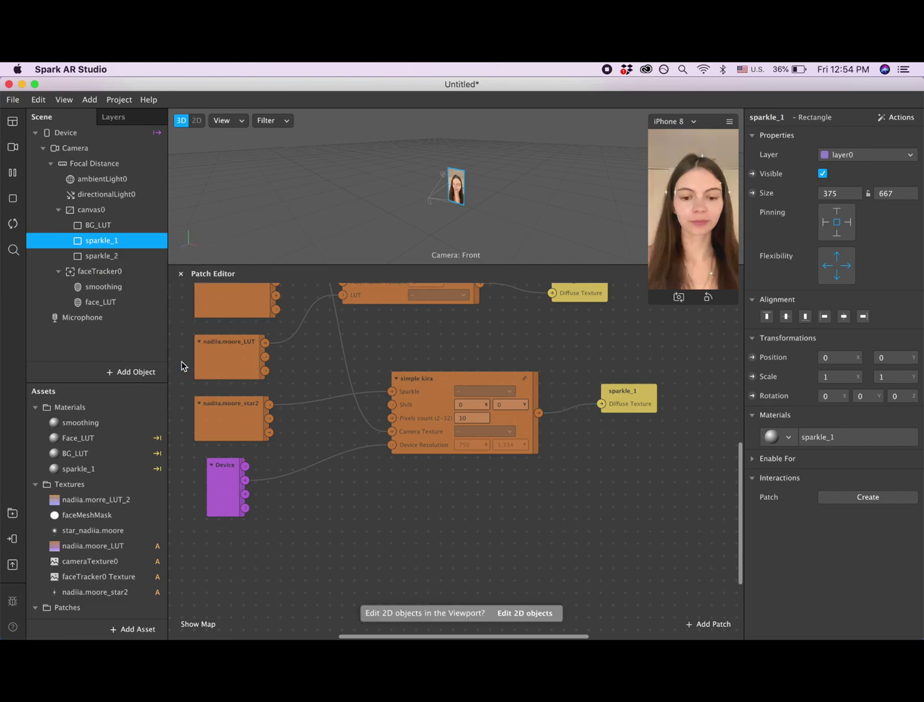
left_click(121, 257)
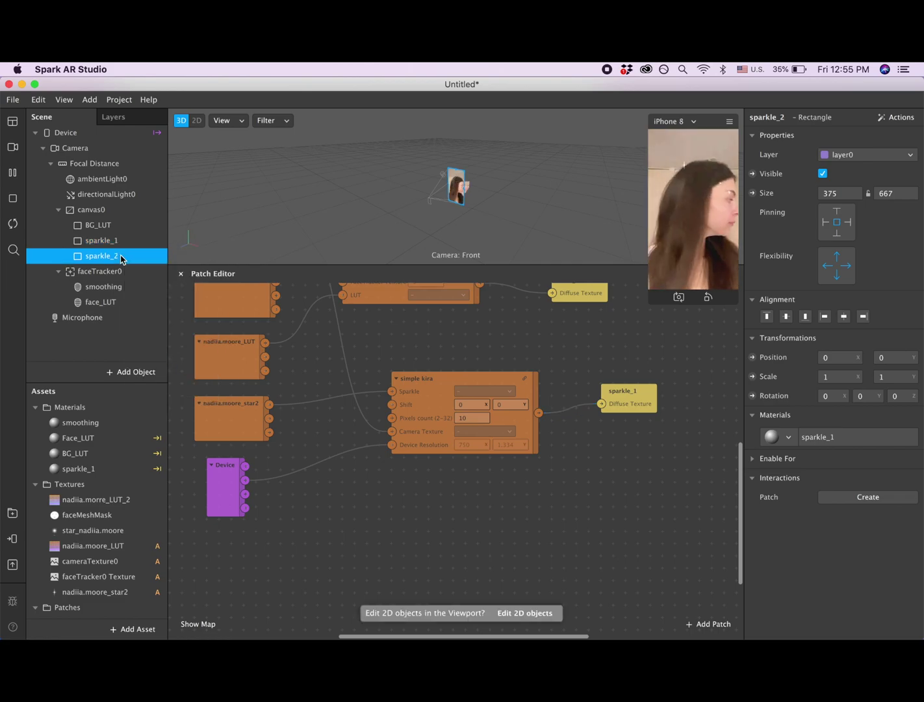
Step: Duplicate the sparkle_1 material and assign the copy, sparkle_2, to the sparkle_2 rectangle
left_click(104, 471)
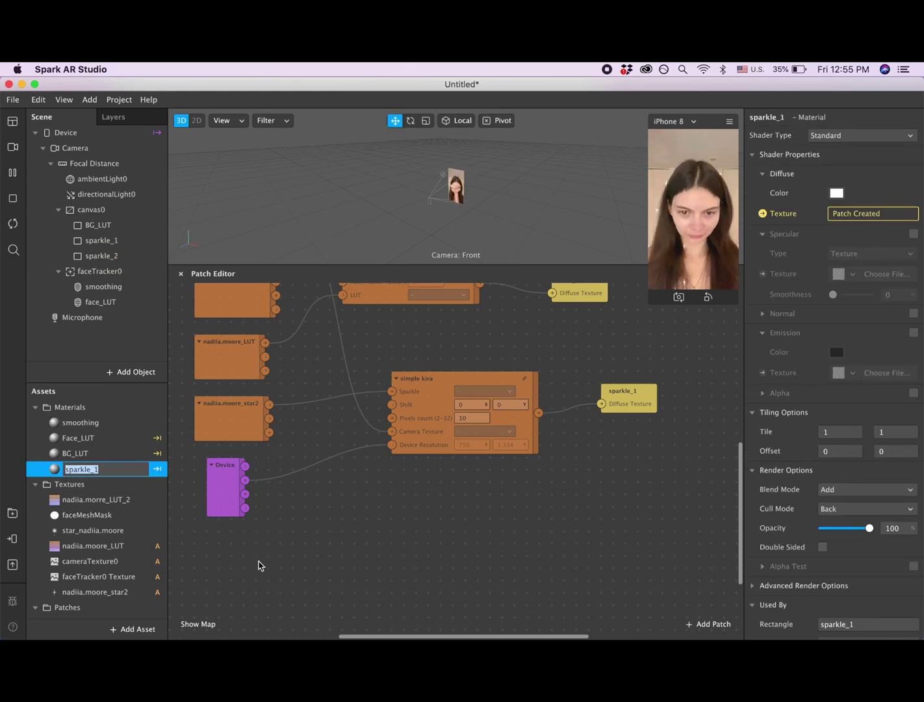
right_click(98, 471)
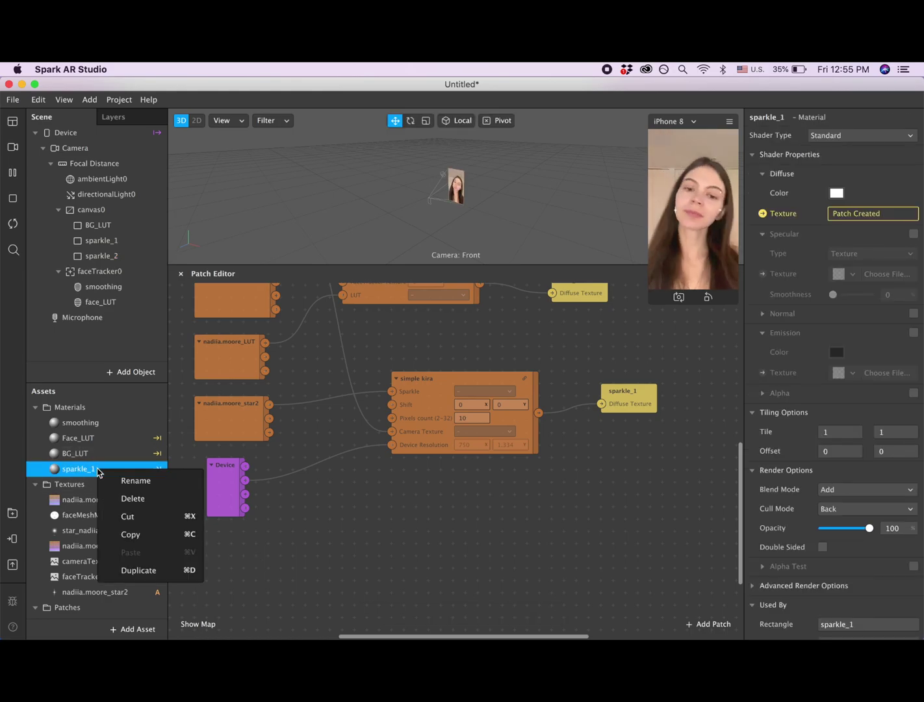
left_click(171, 570)
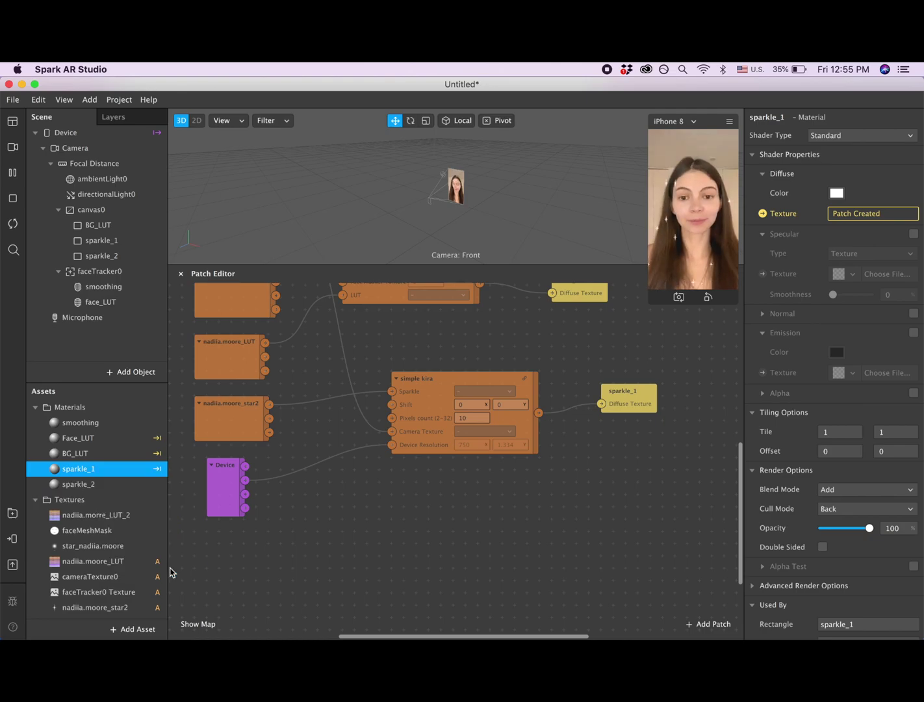
left_click(118, 260)
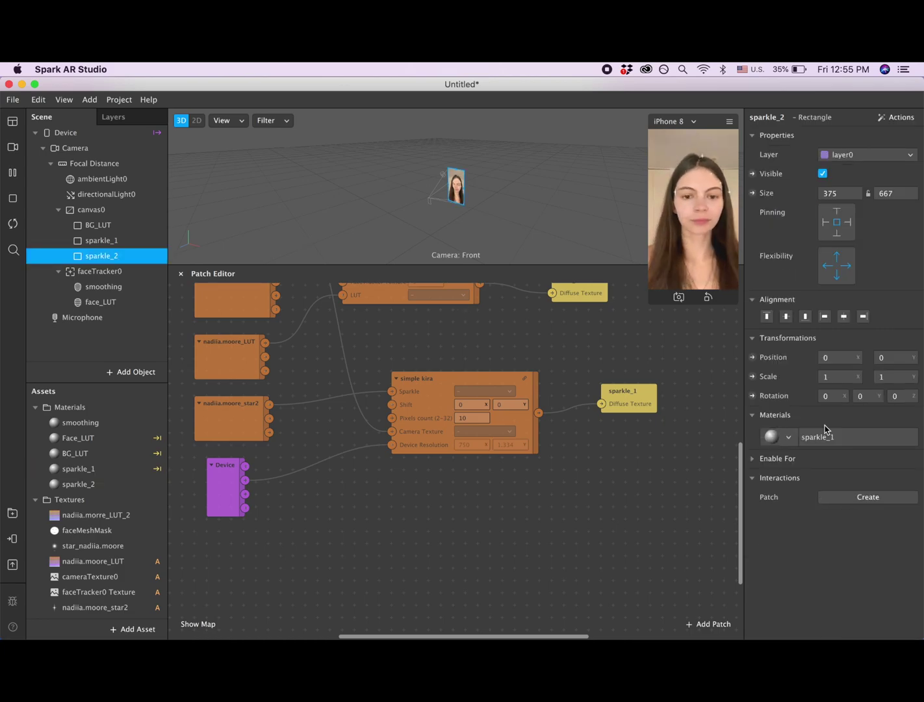
left_click(787, 437)
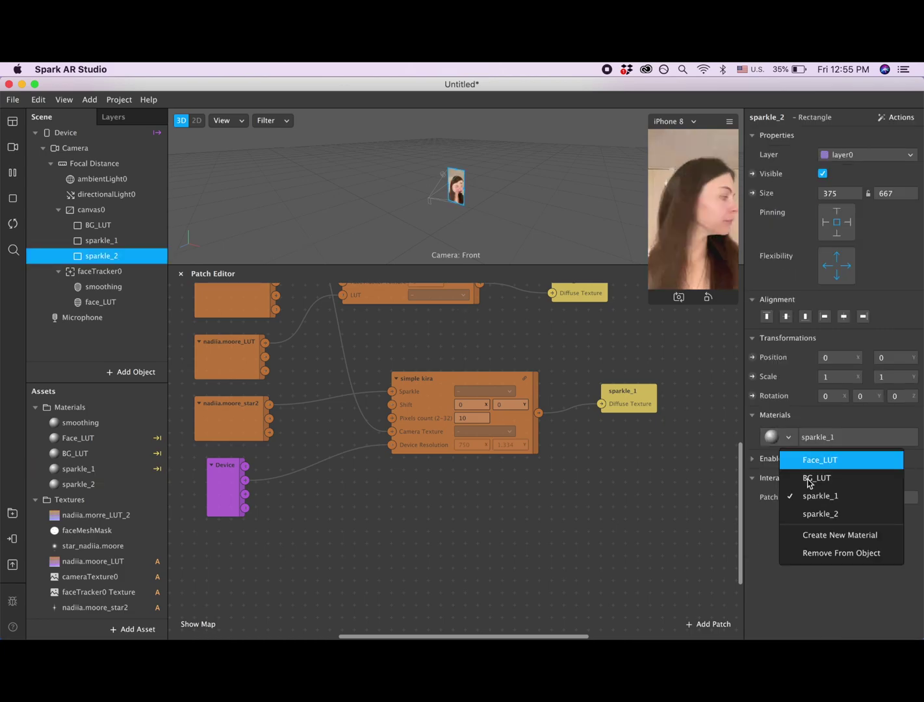
left_click(819, 513)
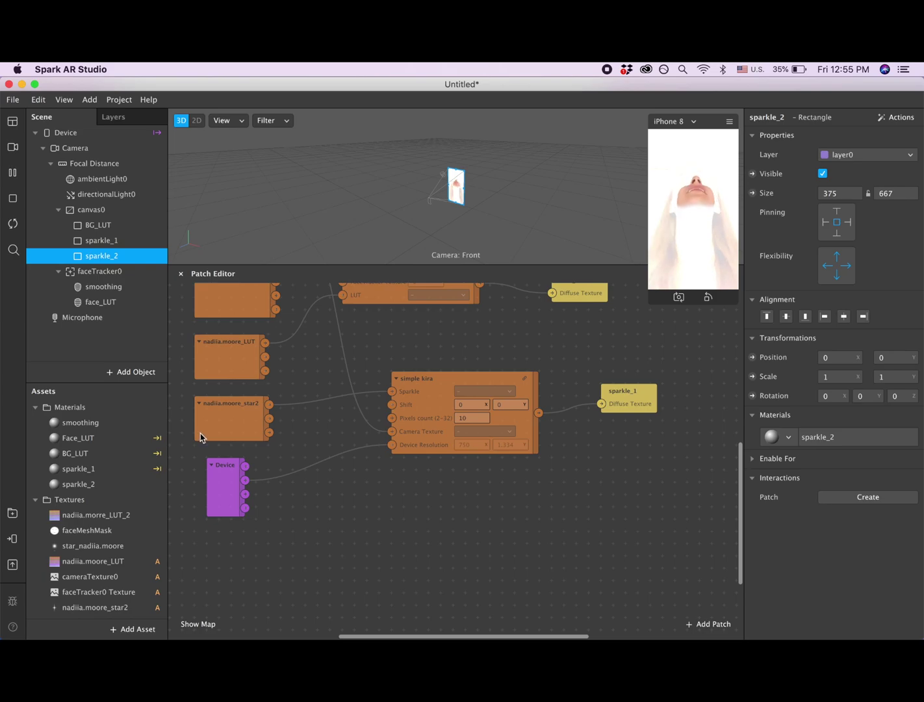
Step: Create a patch for the sparkle_2 material's diffuse texture and place it below the sparkle_1 patch
left_click(74, 486)
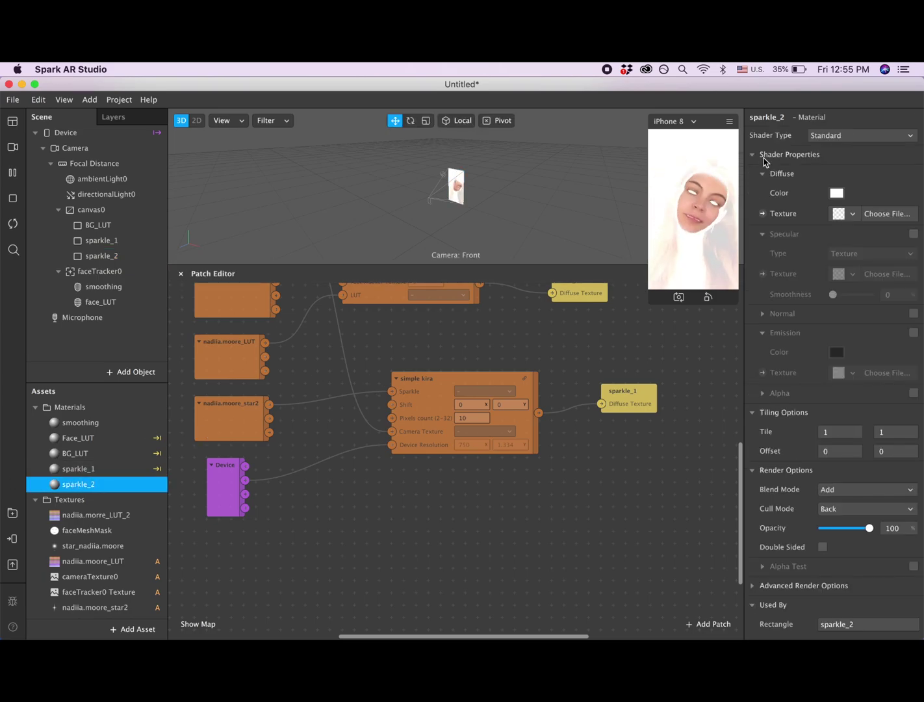
left_click(762, 214)
left_click_drag(488, 479, 637, 487)
Step: Copy and paste the simple kira patch, place the copy below the original, and connect its Texture output to the sparkle_2 patch
left_click(442, 402)
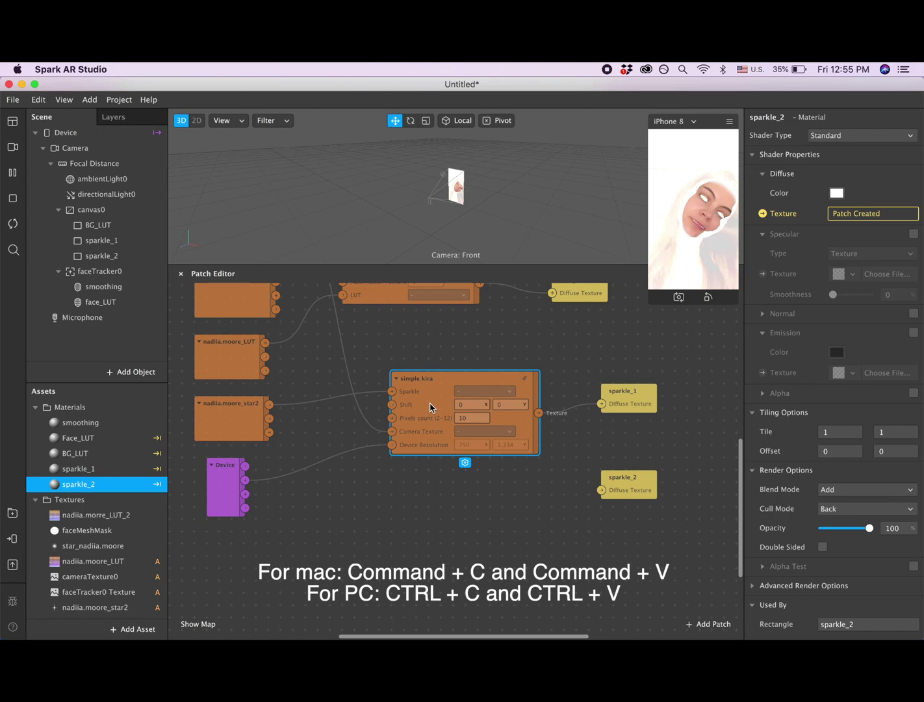
key("super+c")
key("super+v")
left_click_drag(437, 398, 399, 530)
left_click(560, 531)
left_click_drag(526, 547, 620, 504)
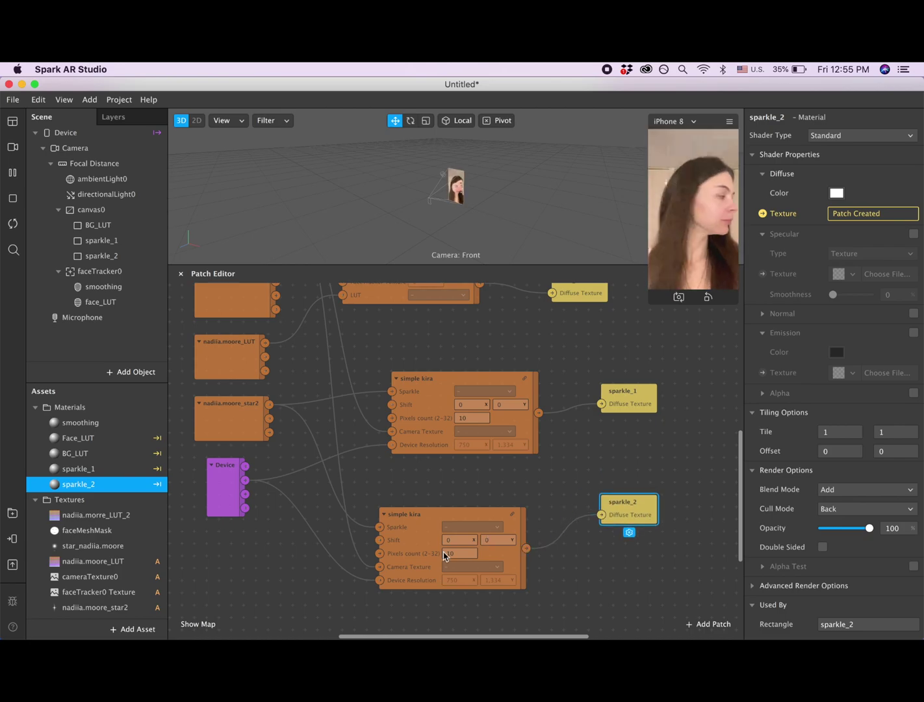
Step: Set the Pixels count of the second simple kira patch to 15
left_click(469, 553)
type("15")
left_click(651, 555)
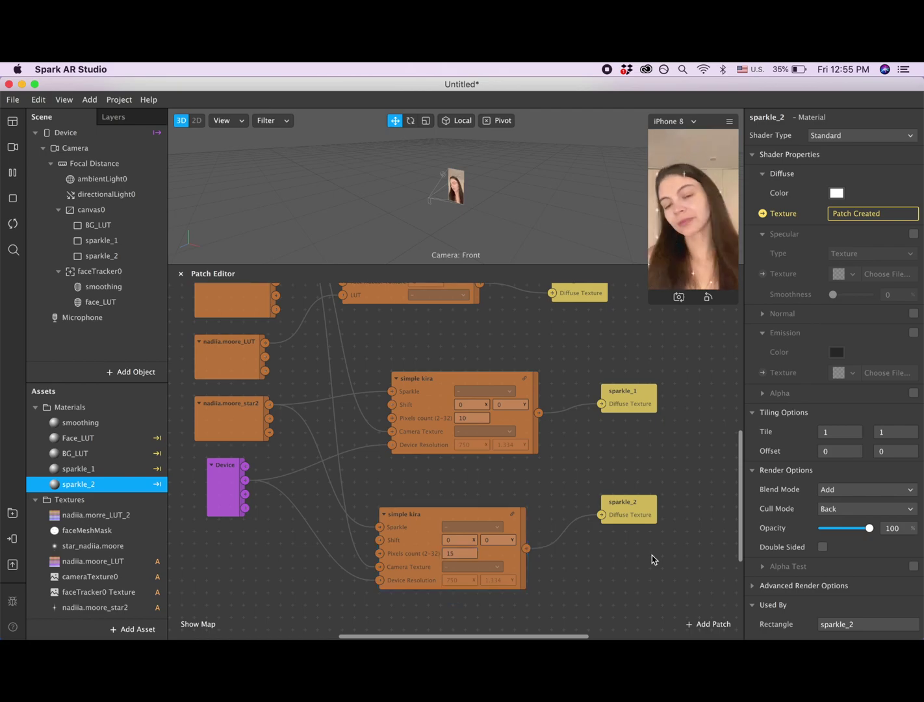
Step: Switch the sparkle_2 material's blend mode to Replace and set the second simple kira patch's Shift to 300 in X and Y
left_click(853, 492)
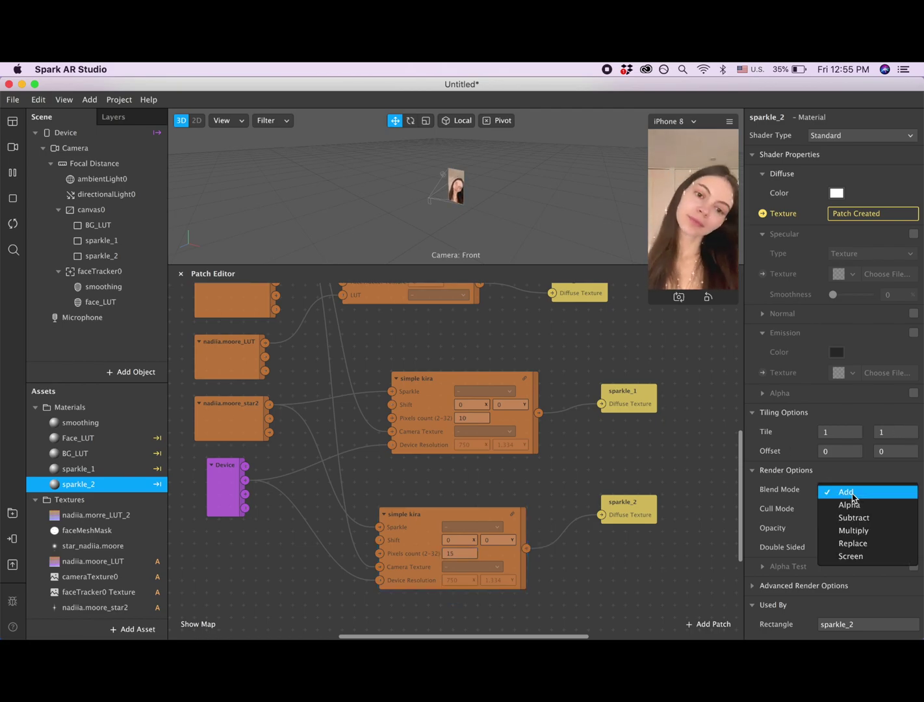
left_click(859, 543)
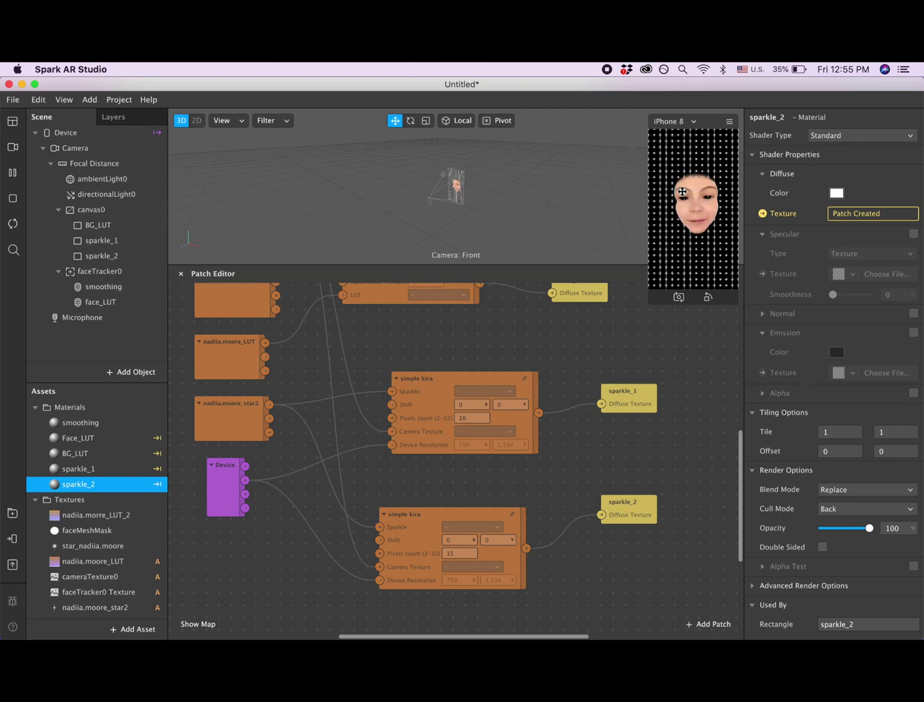
left_click(464, 540)
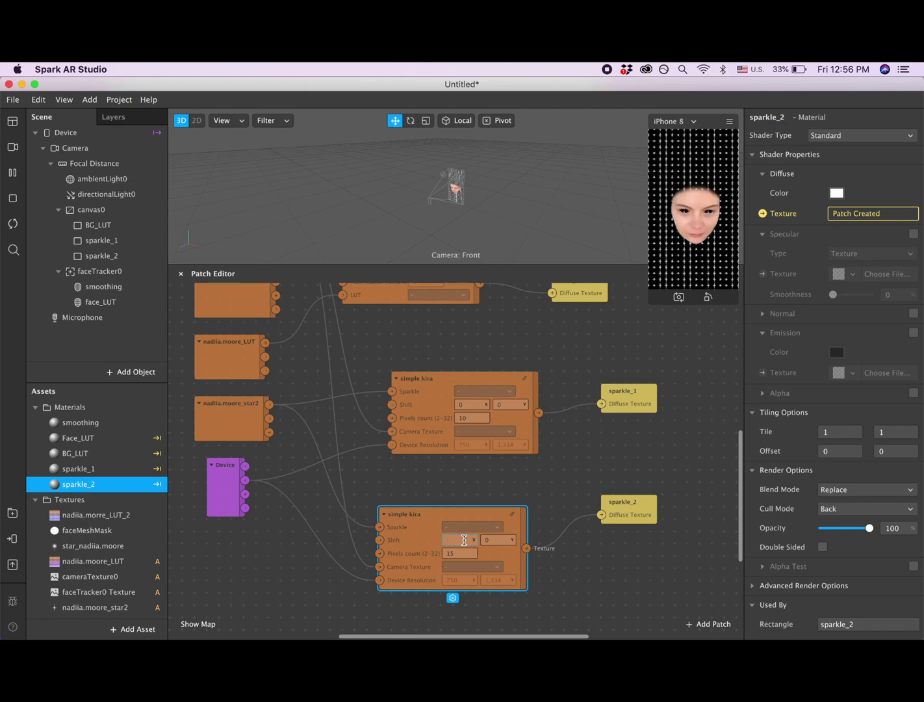
type("300")
left_click(504, 538)
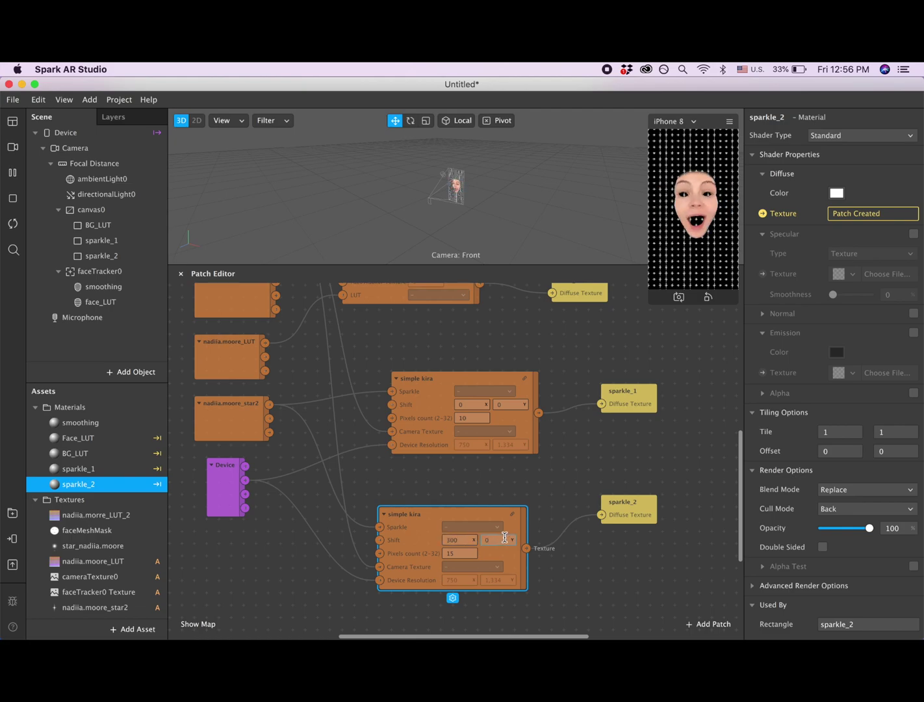
key("Return")
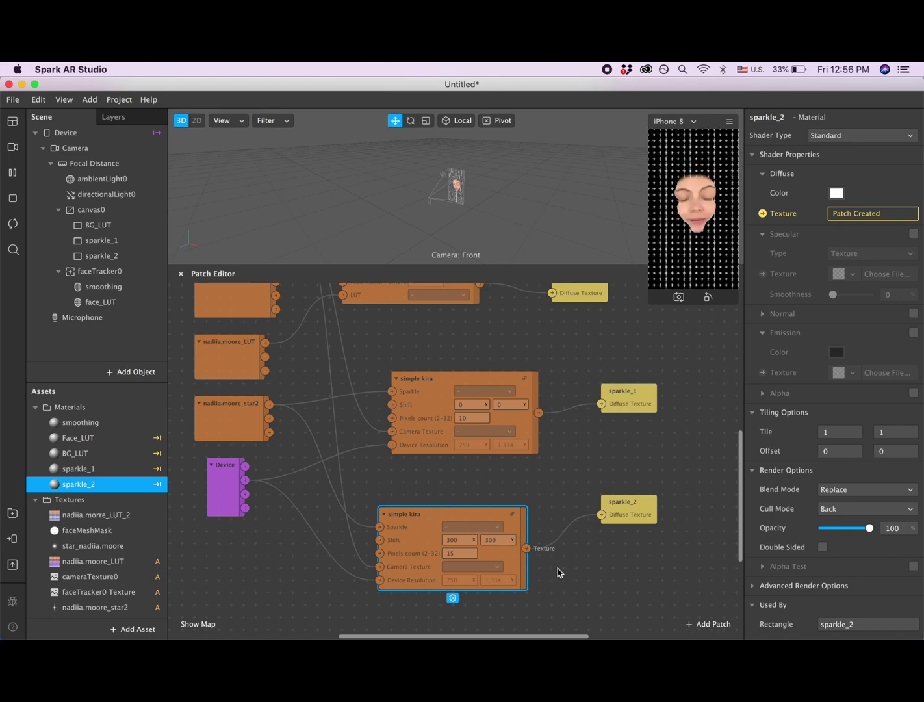
Step: Set the sparkle_2 material's blend mode to Add and enlarge the iPhone 8 preview to check the sparkles
left_click(855, 491)
left_click(855, 492)
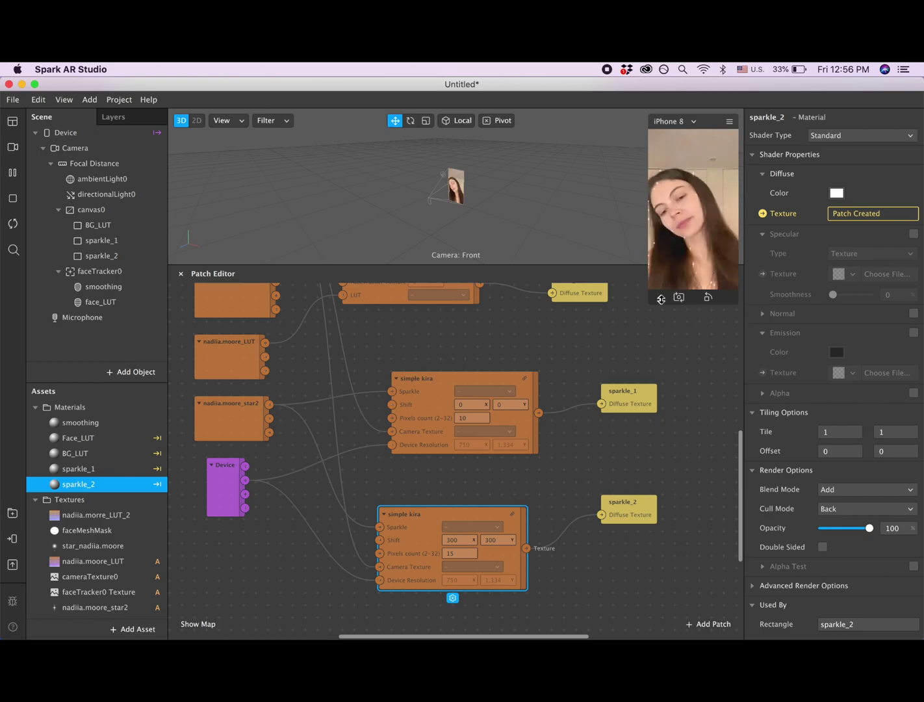
left_click_drag(654, 302, 599, 356)
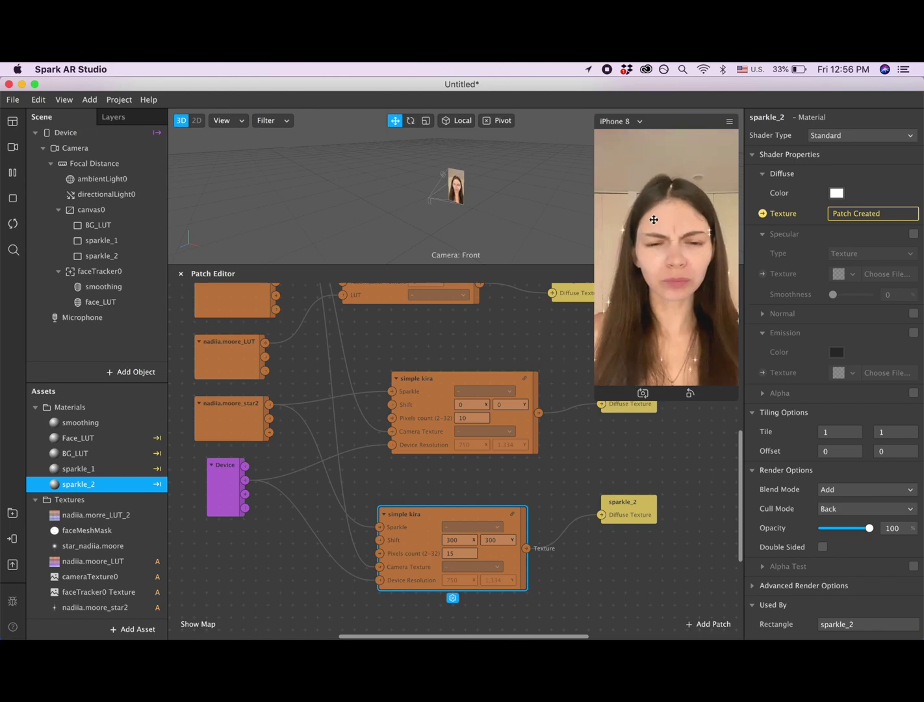
scroll(110, 519, "down", 2)
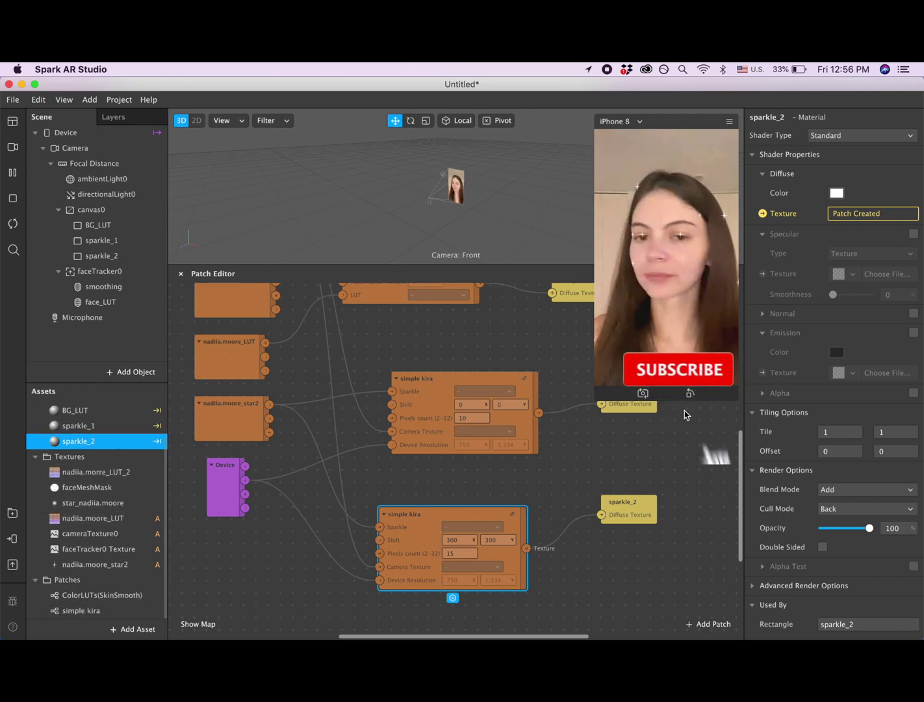